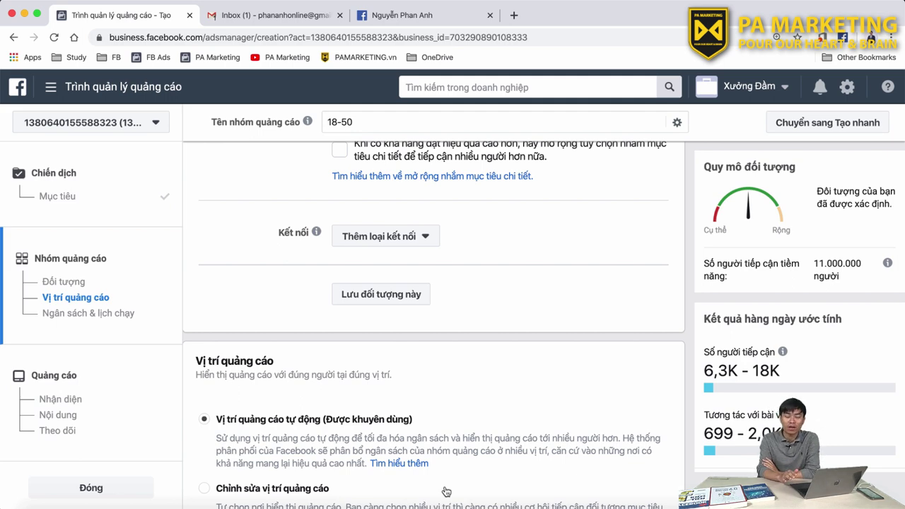
# - Enable expanding the detailed targeting to reach more people when it may improve the ad set's performance
pyautogui.scroll(10, 445, 492)
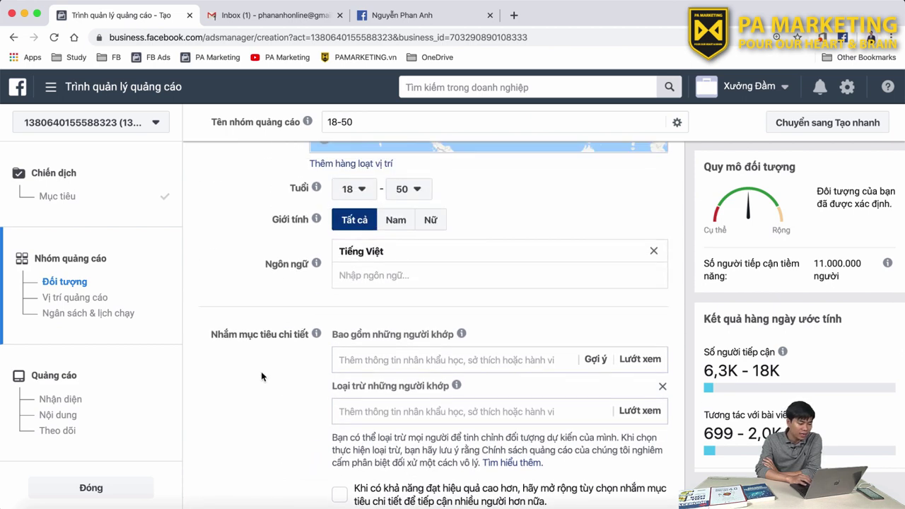
pyautogui.scroll(-3, 261, 373)
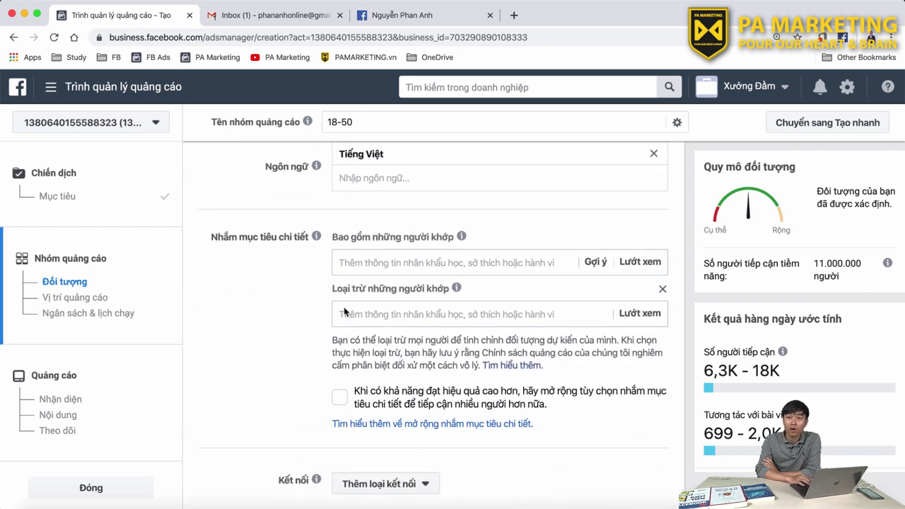
pyautogui.scroll(-5, 361, 323)
pyautogui.scroll(3, 360, 322)
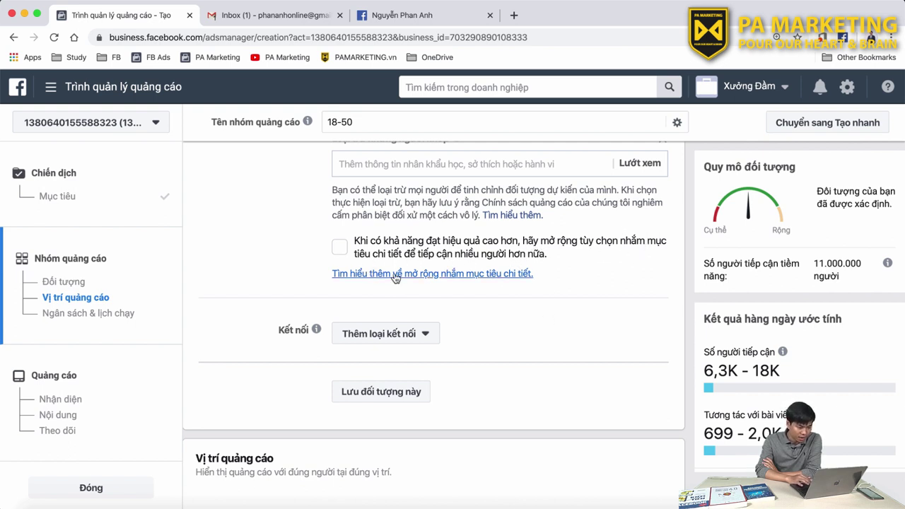
pyautogui.click(345, 251)
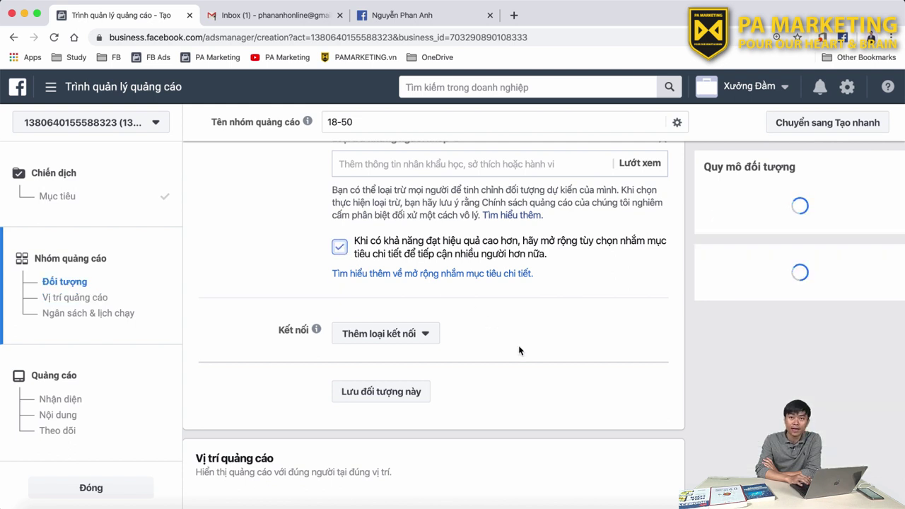
# - Review the connection types offered under Kết nối for Facebook Page, app and event audiences, without choosing one
pyautogui.scroll(-2, 518, 351)
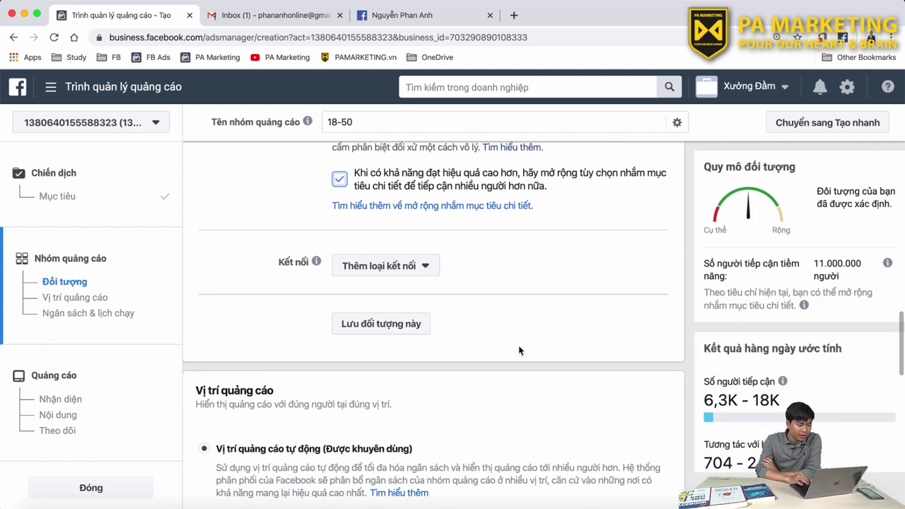
pyautogui.click(406, 266)
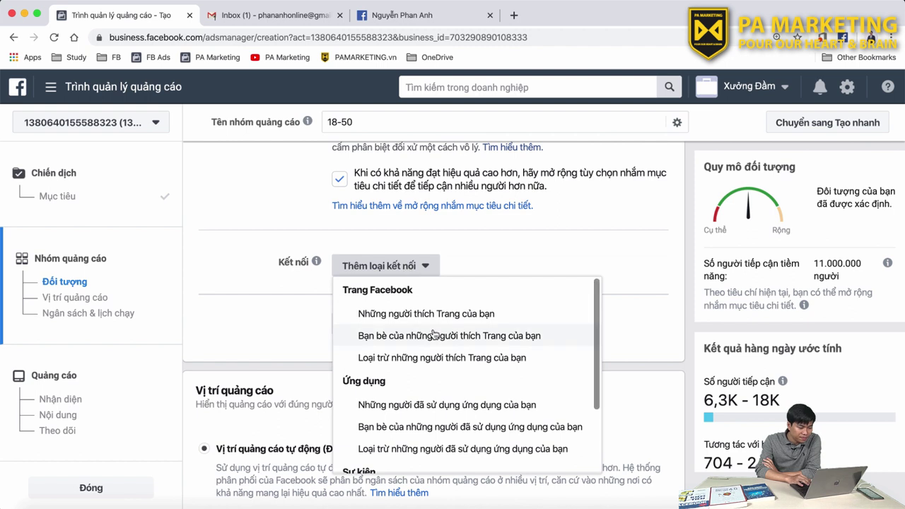
pyautogui.scroll(-2, 261, 283)
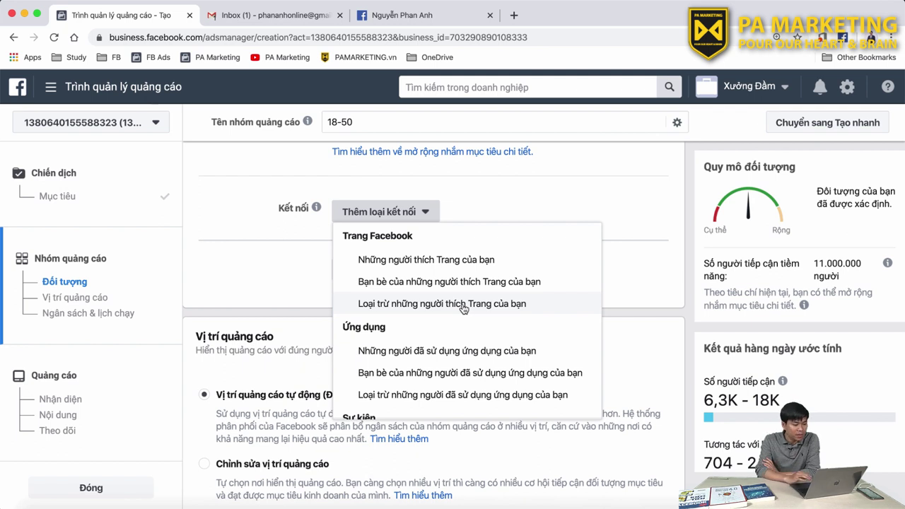
pyautogui.scroll(-1, 463, 310)
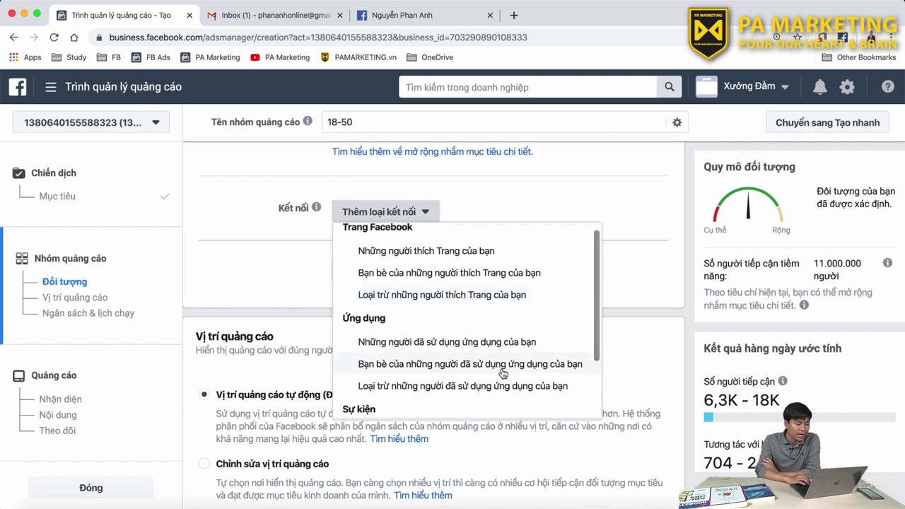
pyautogui.scroll(-5, 503, 367)
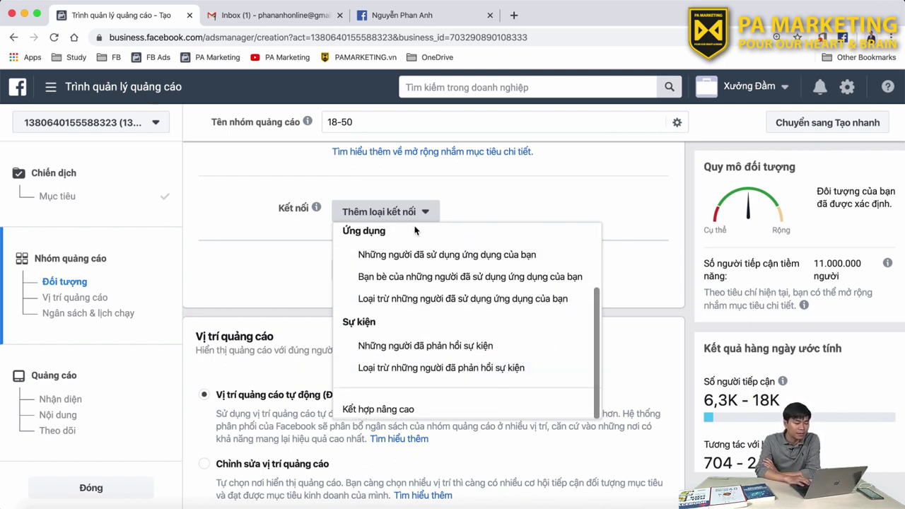
pyautogui.scroll(2, 460, 309)
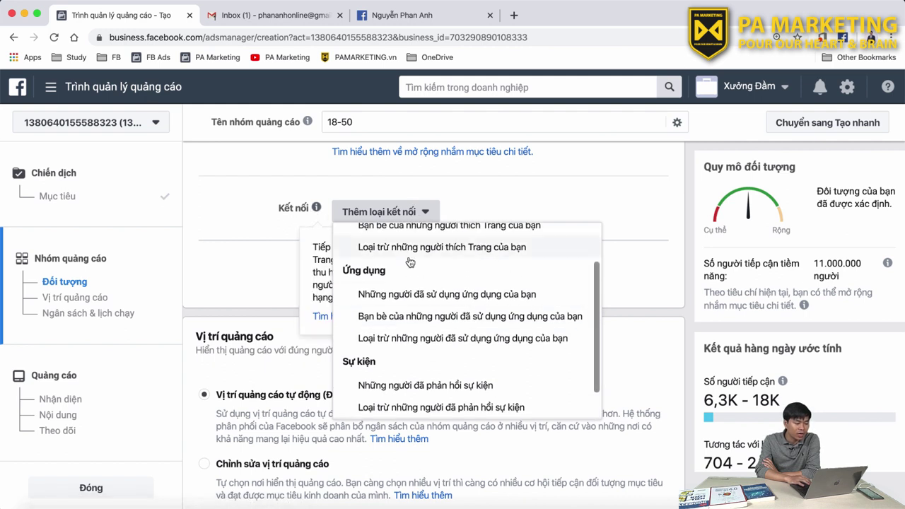
pyautogui.scroll(3, 424, 247)
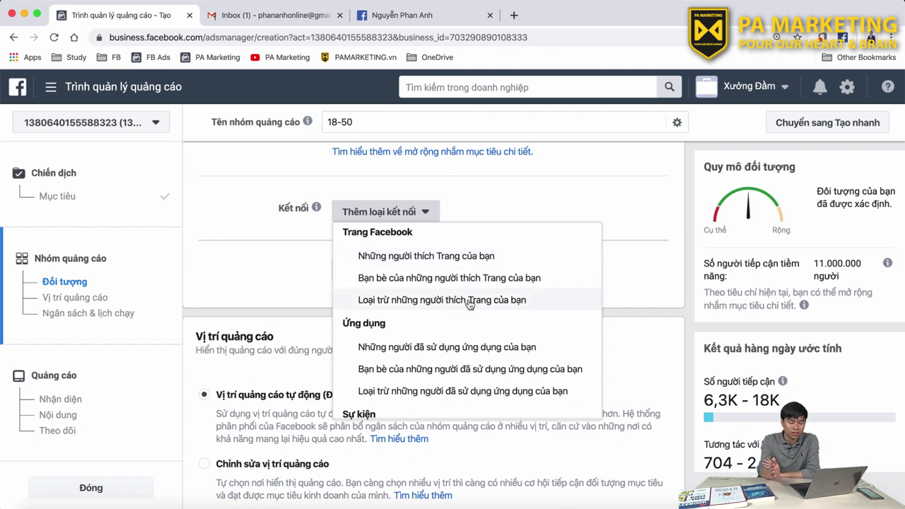
pyautogui.scroll(-2, 469, 303)
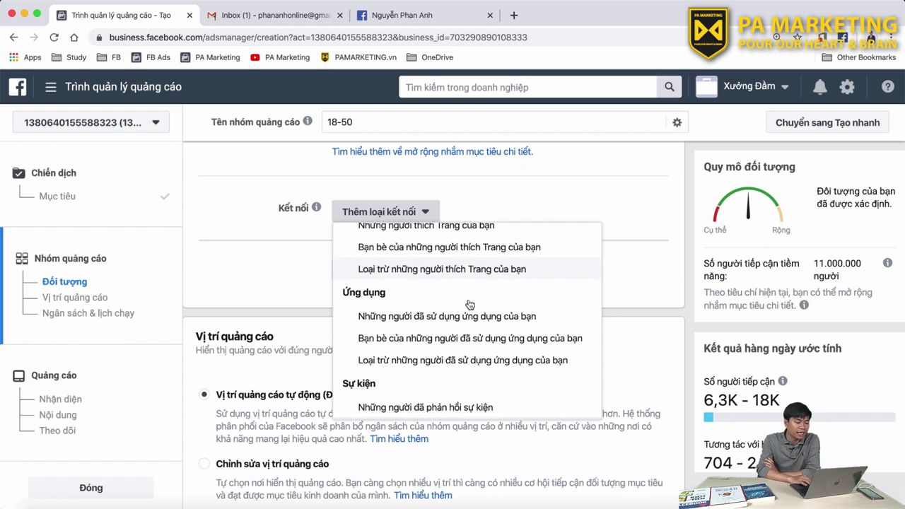
pyautogui.click(292, 260)
# - Change the ad set's placement choice to Chỉnh sửa vị trí quảng cáo
pyautogui.scroll(-1, 292, 260)
pyautogui.scroll(-3, 292, 261)
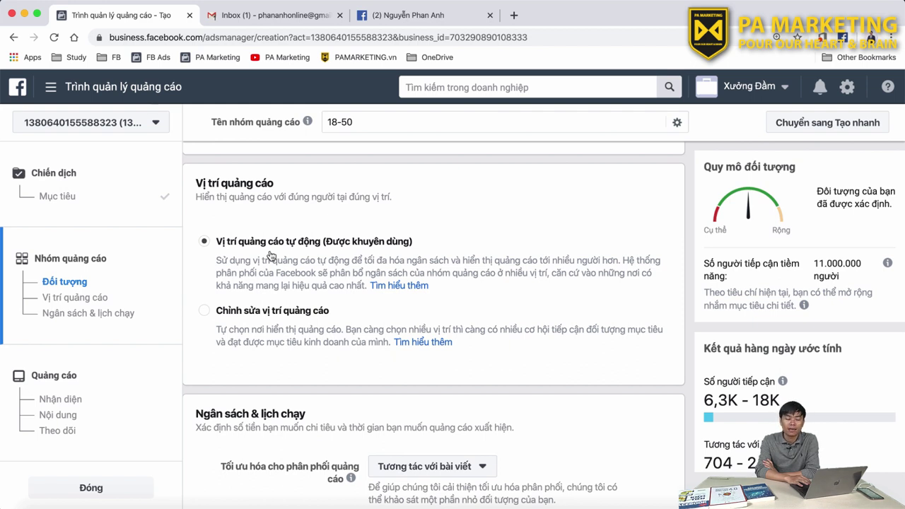
pyautogui.click(283, 314)
pyautogui.scroll(-2, 449, 286)
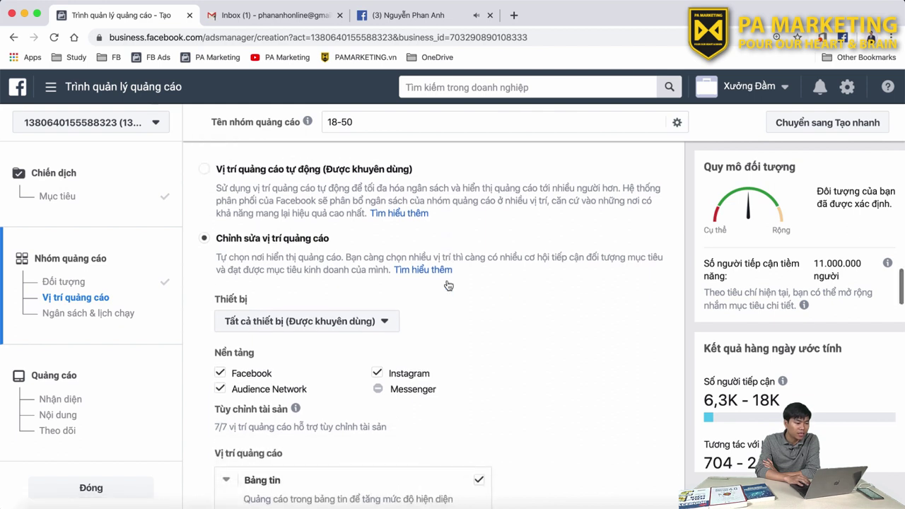
# - Examine the platforms and the Bảng tin and Tin placement options, with the page enlarged to 150%
pyautogui.scroll(-2, 448, 286)
pyautogui.scroll(-2, 449, 283)
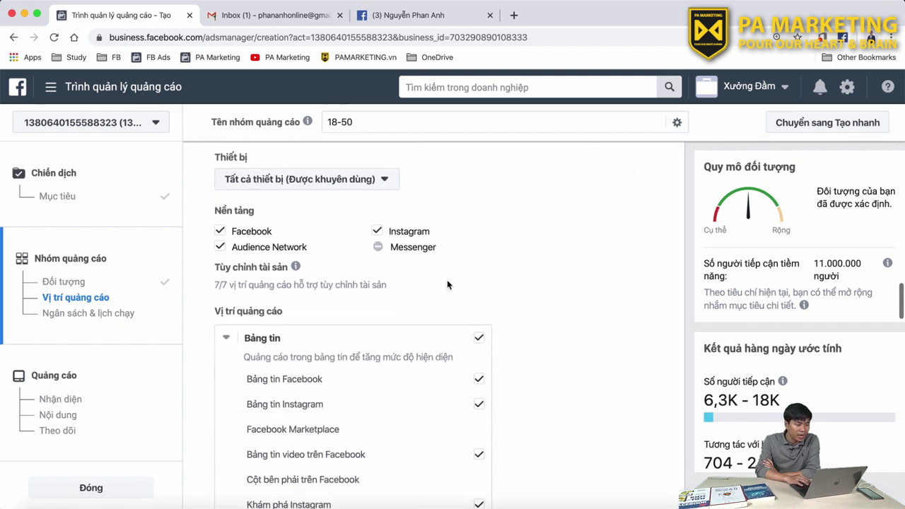
pyautogui.scroll(1, 535, 340)
pyautogui.scroll(-1, 535, 339)
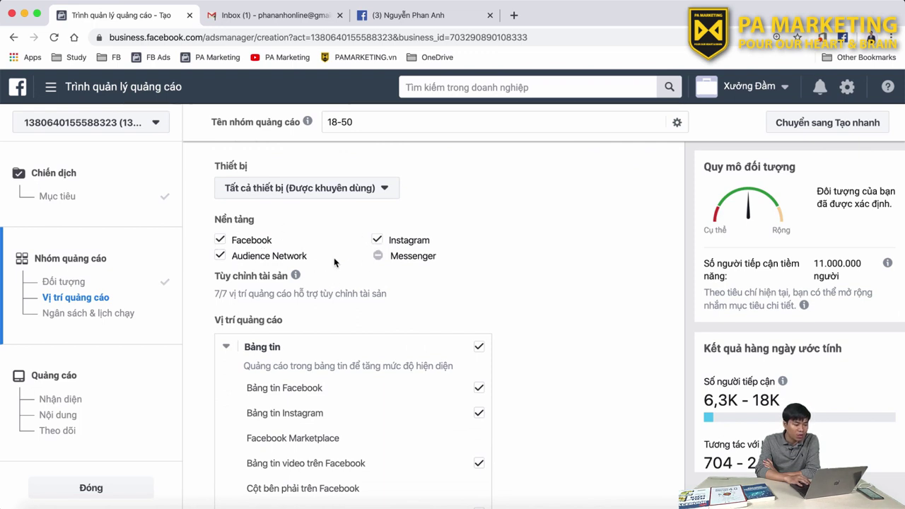
pyautogui.scroll(-1, 415, 251)
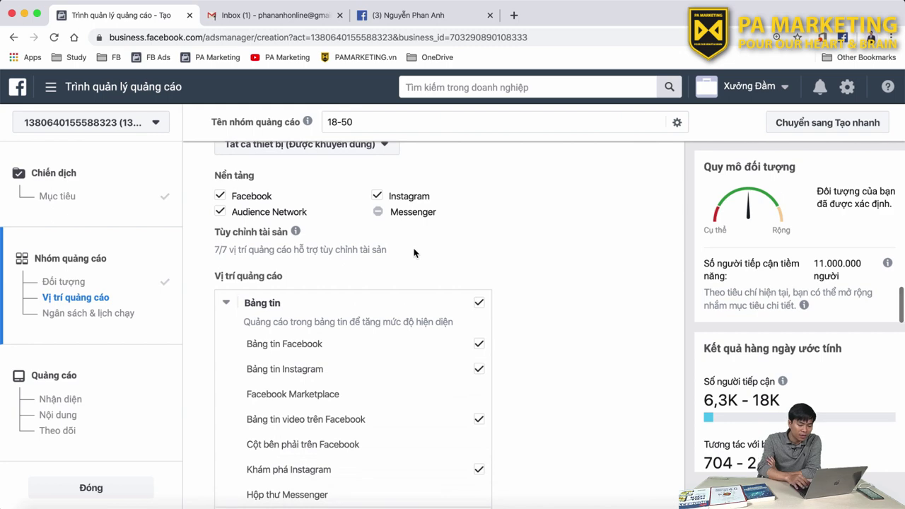
pyautogui.press('super+equal')
pyautogui.scroll(-1, 517, 297)
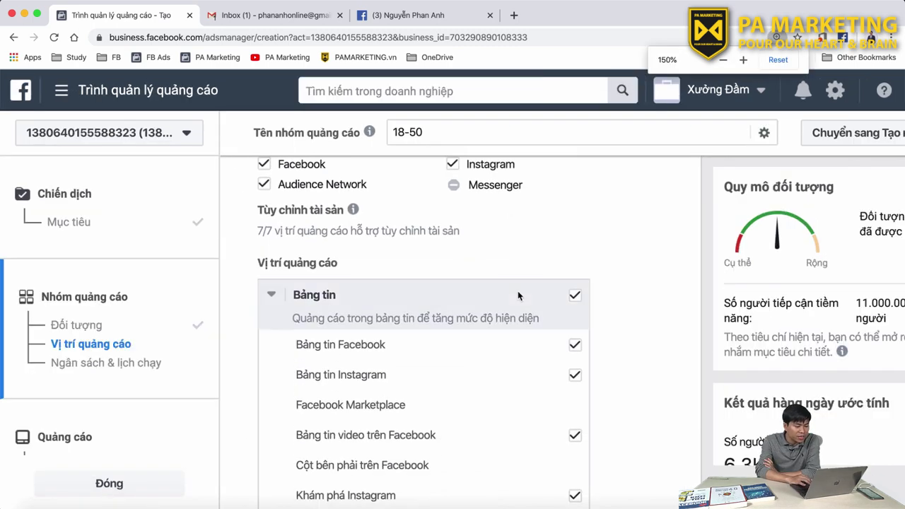
pyautogui.scroll(-1, 350, 303)
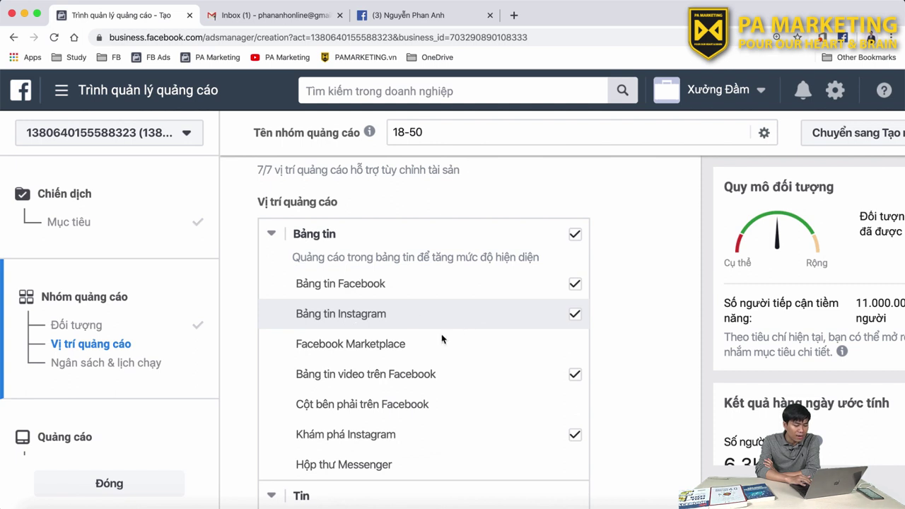
pyautogui.scroll(-1, 474, 360)
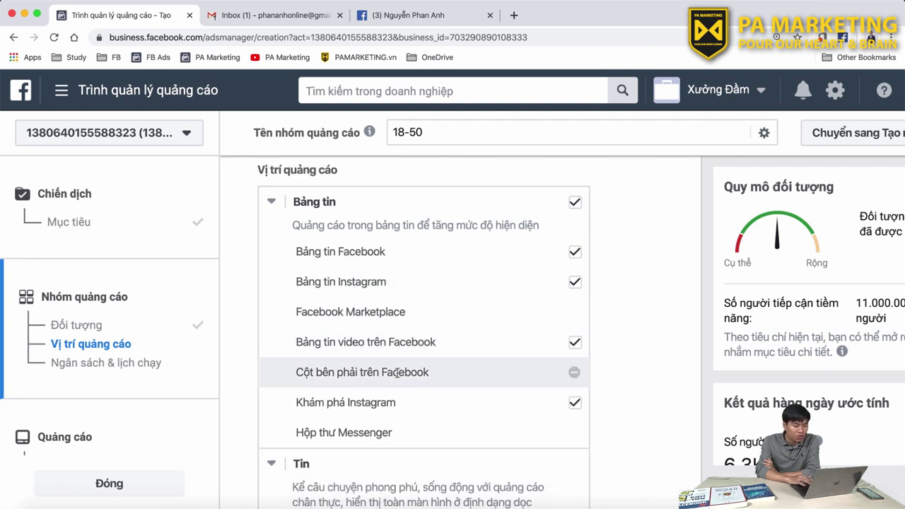
pyautogui.scroll(-1, 476, 378)
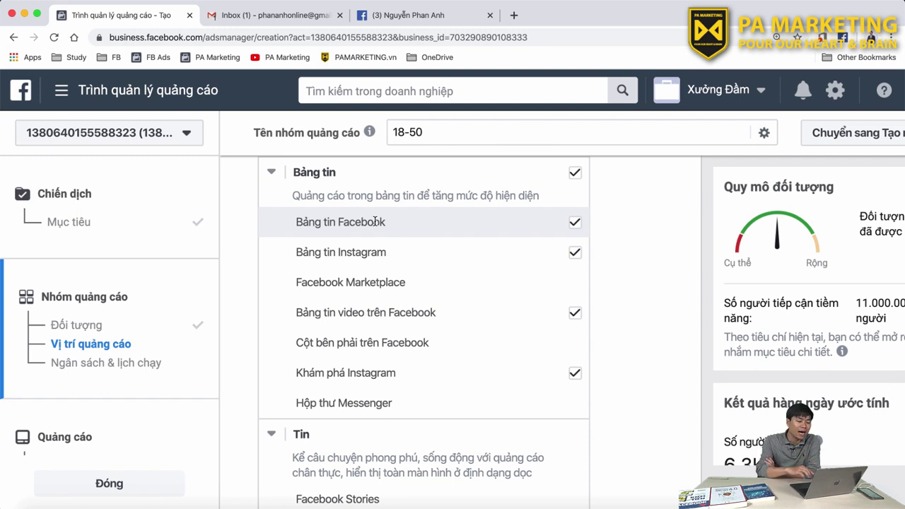
pyautogui.scroll(-5, 375, 222)
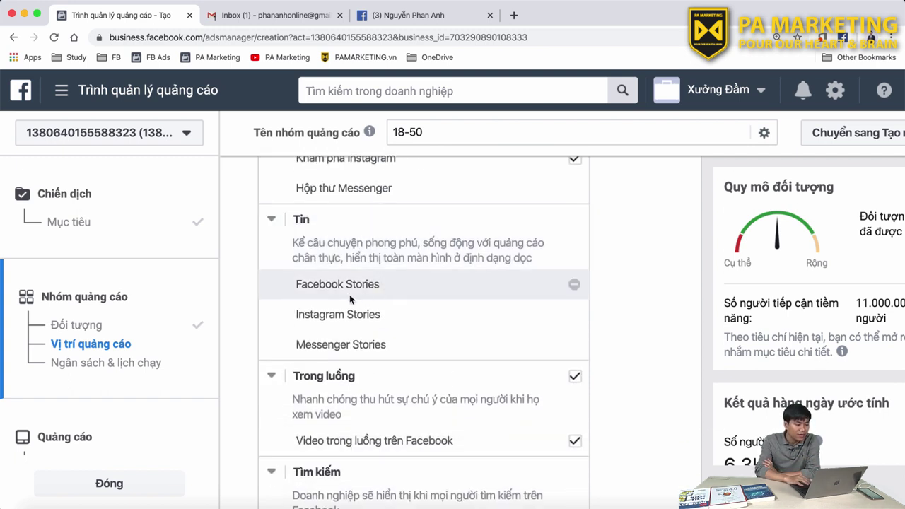
# - Switch to the open Facebook profile and look over its timeline and news feed post layout
pyautogui.click(420, 20)
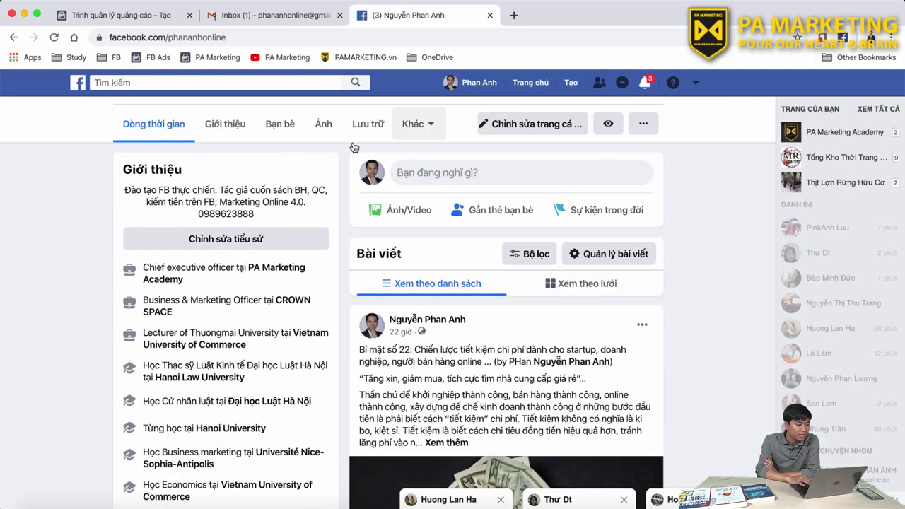
pyautogui.scroll(5, 353, 149)
pyautogui.scroll(-4, 450, 362)
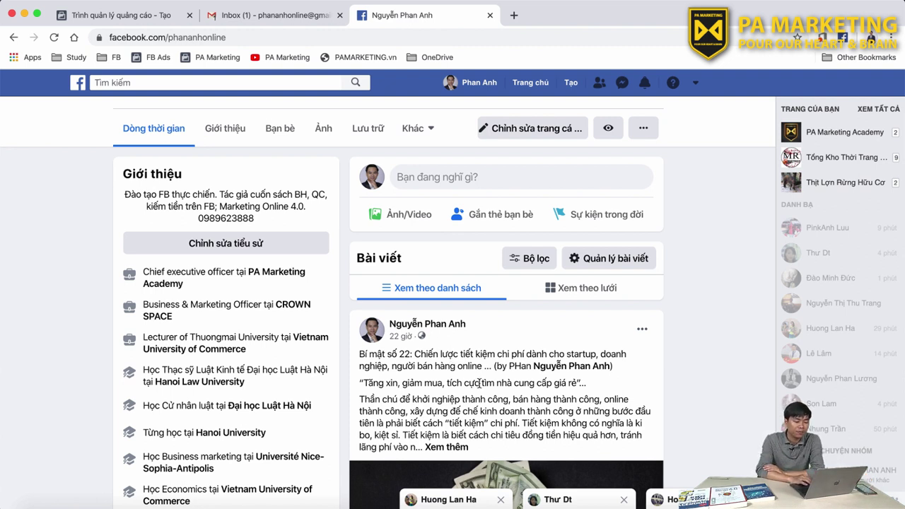
pyautogui.scroll(-2, 478, 382)
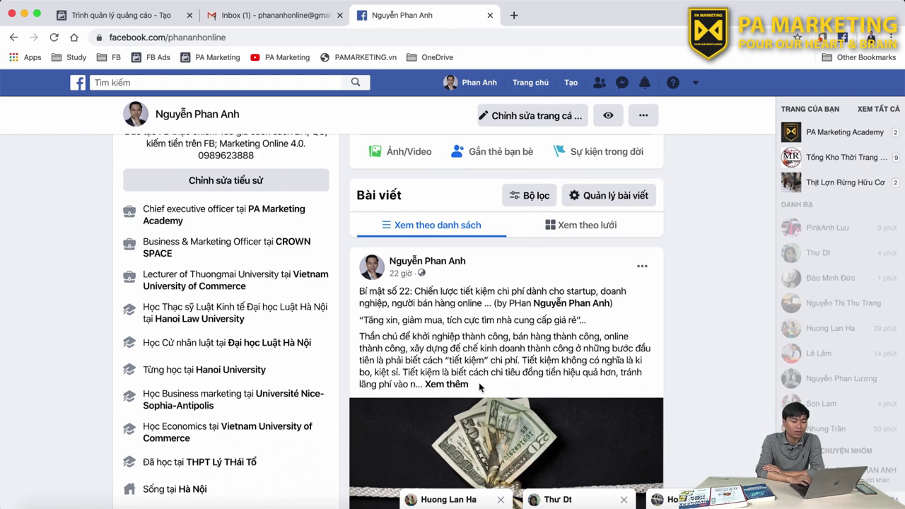
pyautogui.scroll(-1, 480, 387)
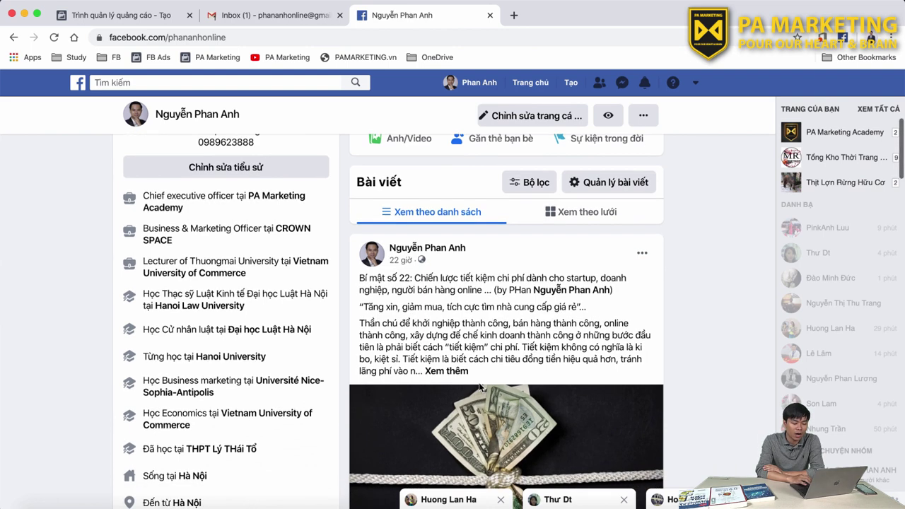
# - Return to Ads Manager and examine the Trong luồng, Tìm kiếm and Tin nhắn placement groups
pyautogui.click(124, 17)
pyautogui.scroll(-3, 444, 321)
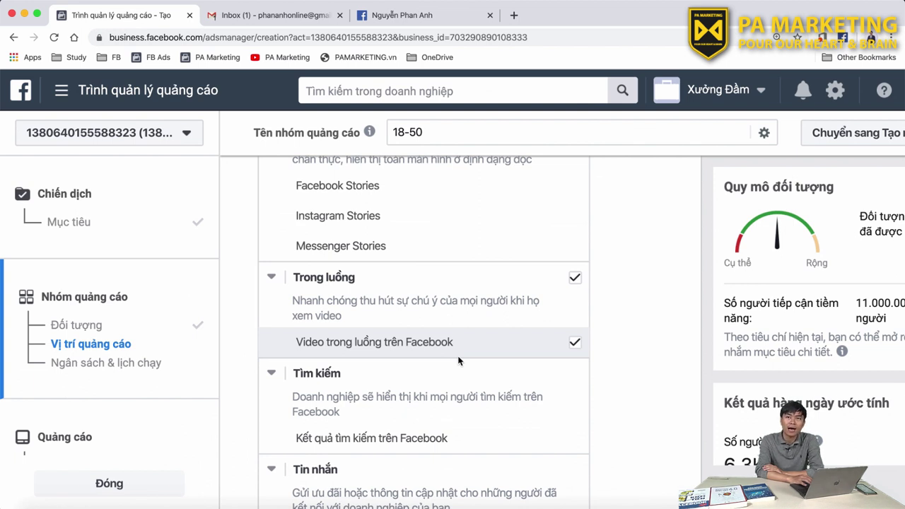
pyautogui.scroll(-2, 453, 401)
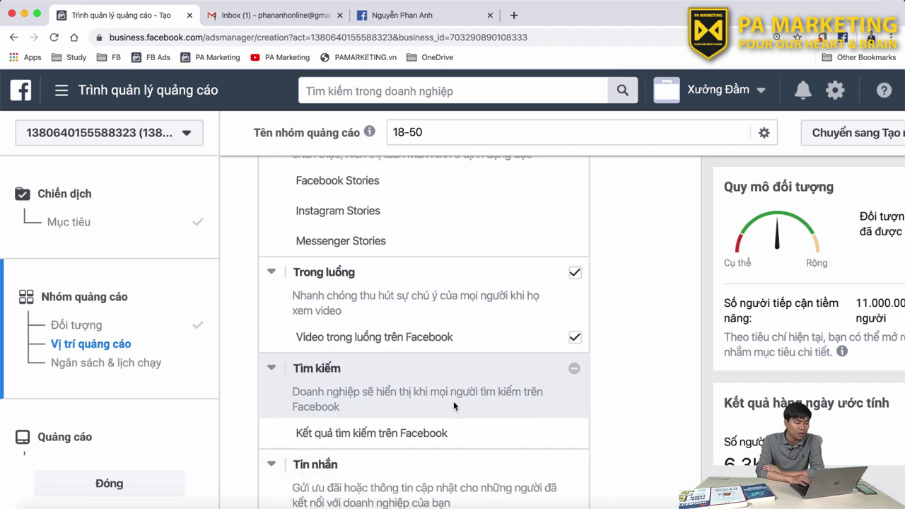
pyautogui.scroll(-3, 454, 401)
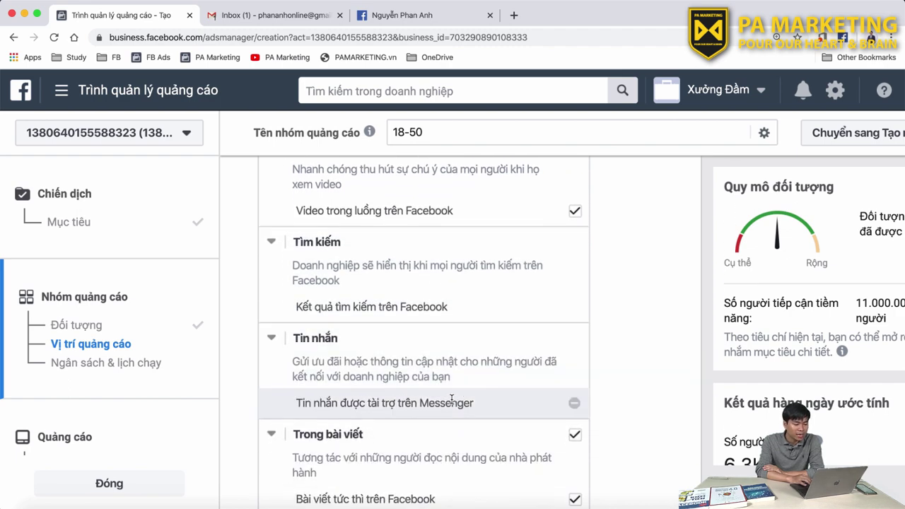
# - Open the recent search suggestions on the Facebook profile page, returning to the ad set in Ads Manager
pyautogui.click(437, 17)
pyautogui.click(174, 82)
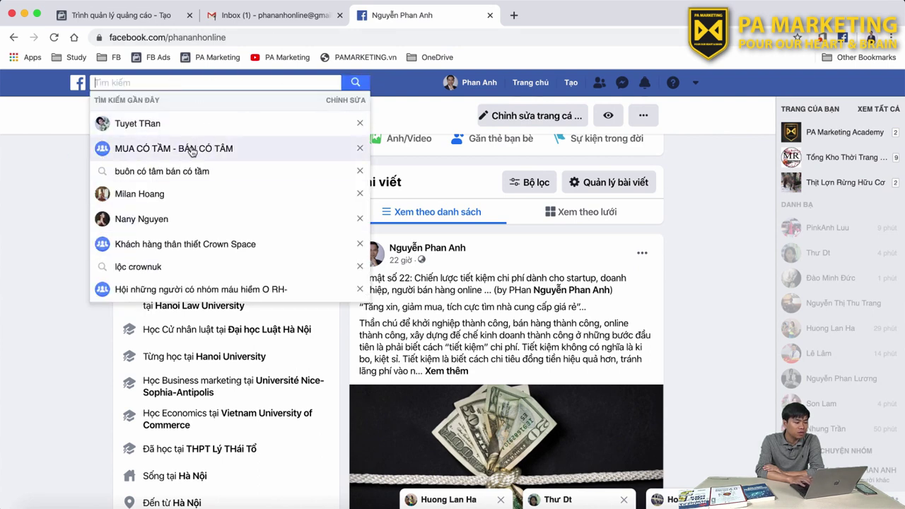
pyautogui.click(124, 19)
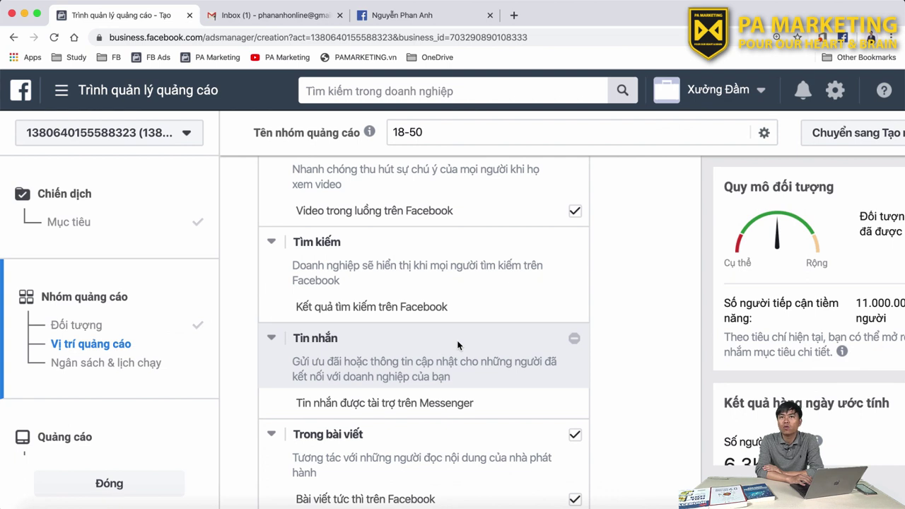
# - Examine the Tin nhắn, Trong bài viết and Ứng dụng và trang web placement options
pyautogui.scroll(-4, 457, 345)
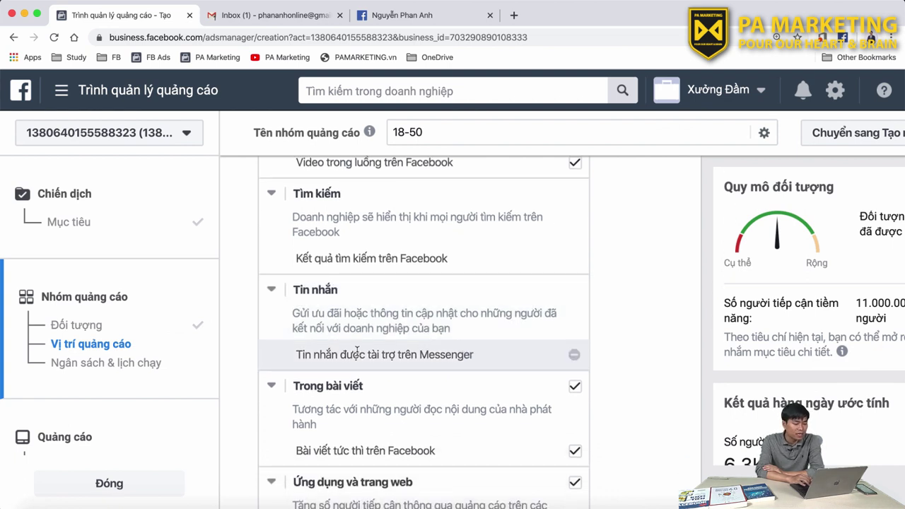
pyautogui.scroll(-2, 357, 355)
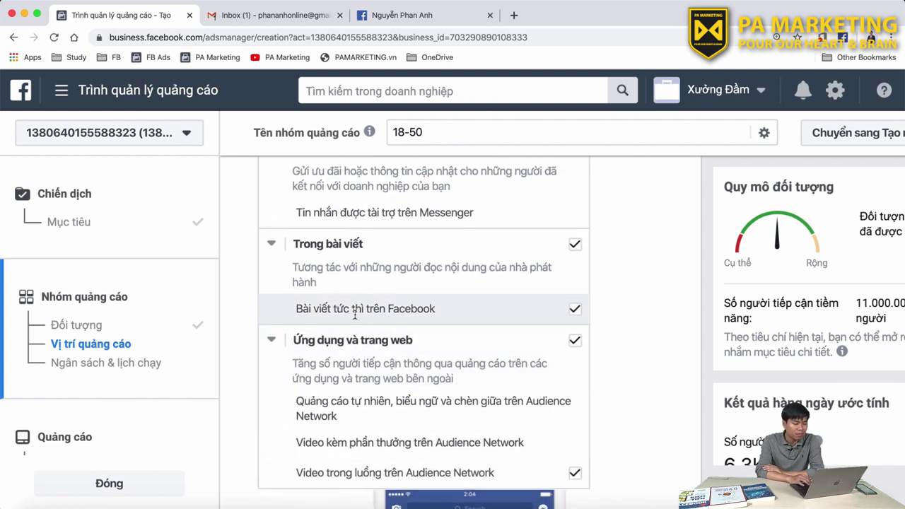
pyautogui.scroll(-2, 441, 328)
pyautogui.scroll(-1, 440, 331)
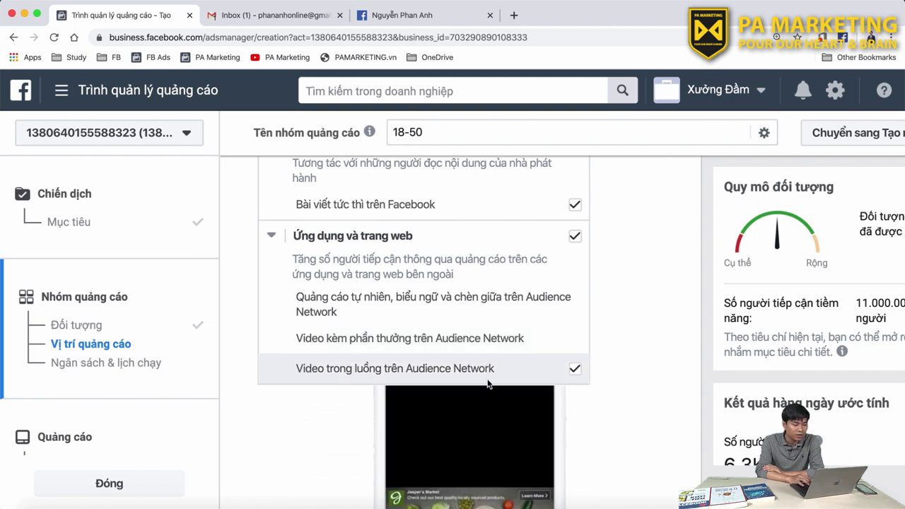
pyautogui.scroll(3, 375, 297)
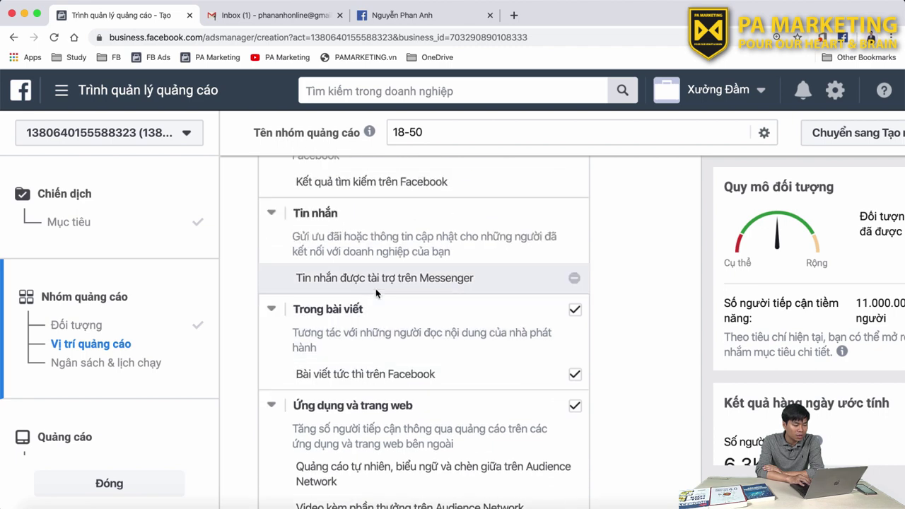
# - Deselect the Trong bài viết, Ứng dụng và trang web and Trong luồng placements for the ad set
pyautogui.scroll(4, 401, 289)
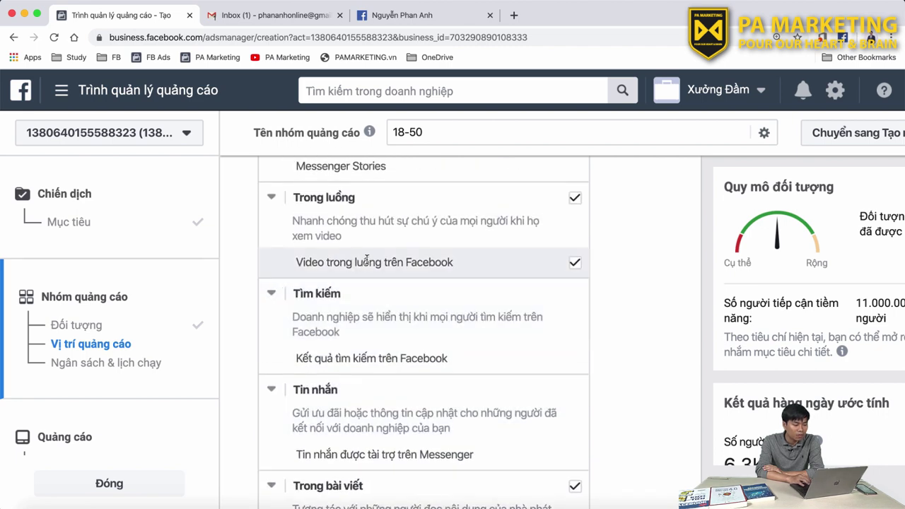
pyautogui.scroll(6, 367, 263)
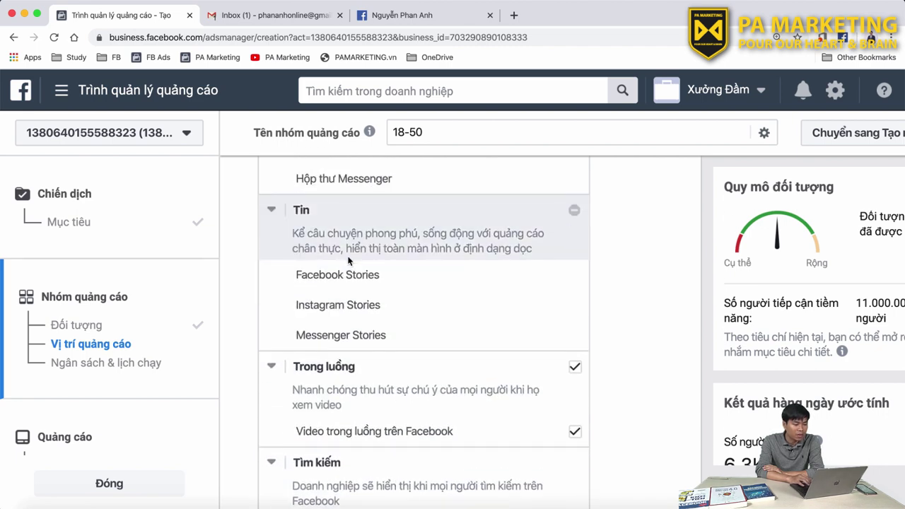
pyautogui.scroll(1, 347, 258)
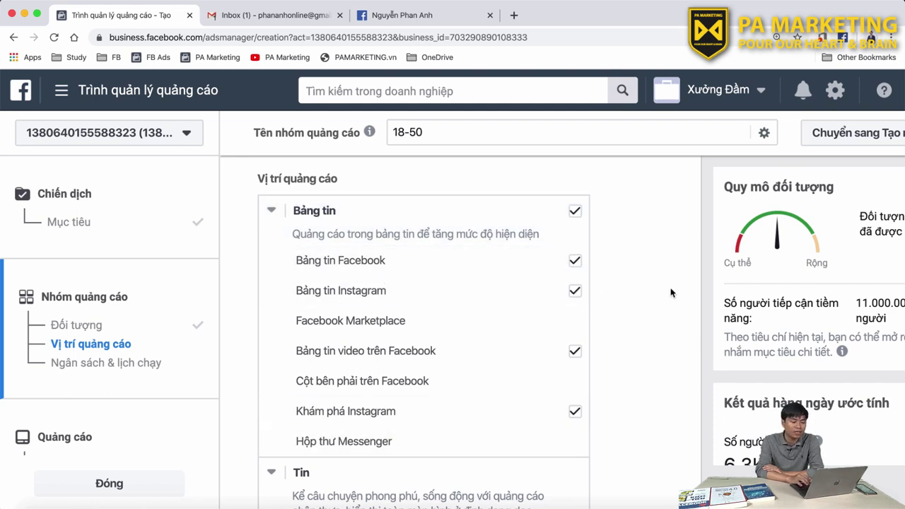
pyautogui.scroll(-7, 669, 284)
pyautogui.scroll(3, 670, 284)
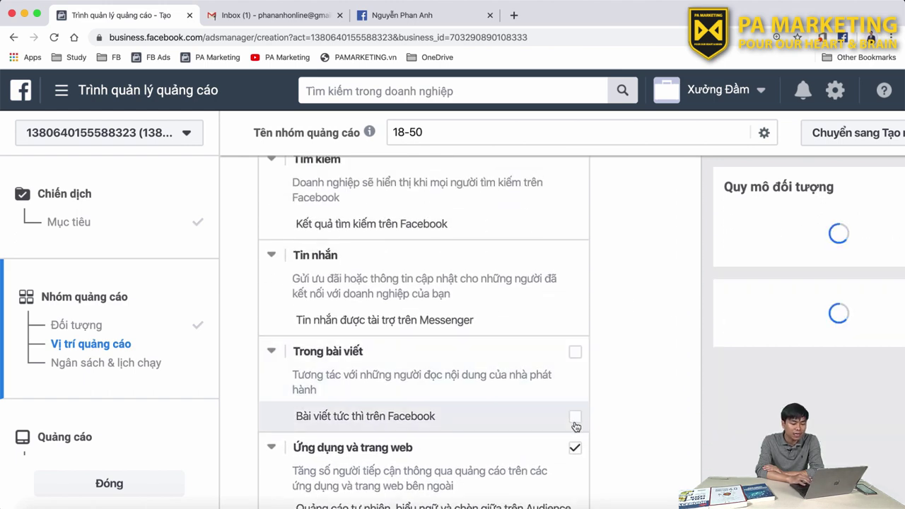
pyautogui.click(575, 417)
pyautogui.click(575, 449)
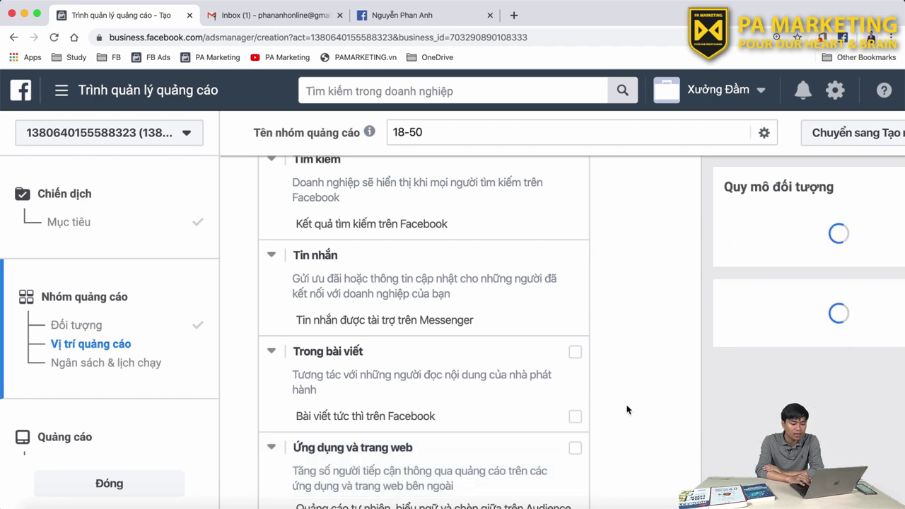
pyautogui.scroll(3, 627, 408)
pyautogui.click(575, 342)
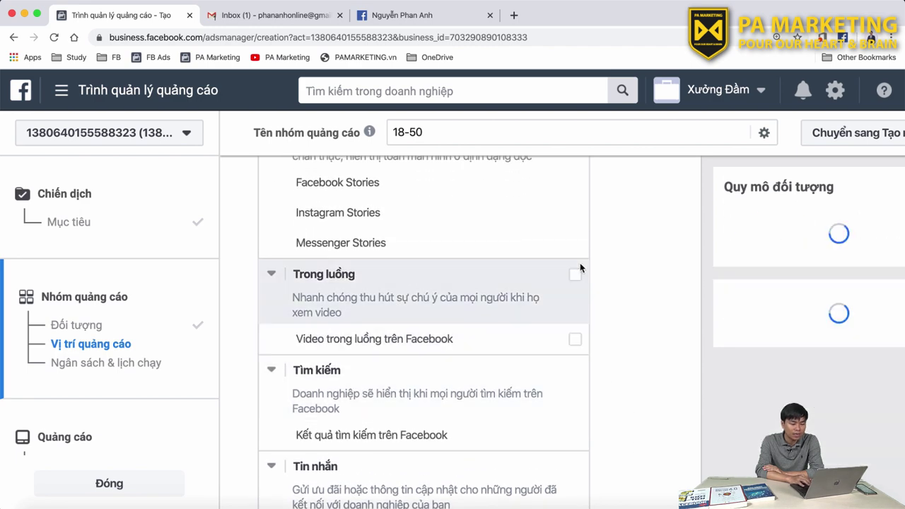
# - Reduce the page zoom to 125% and review the placement list from Bảng tin through Ứng dụng và trang web
pyautogui.scroll(5, 580, 293)
pyautogui.scroll(-2, 579, 295)
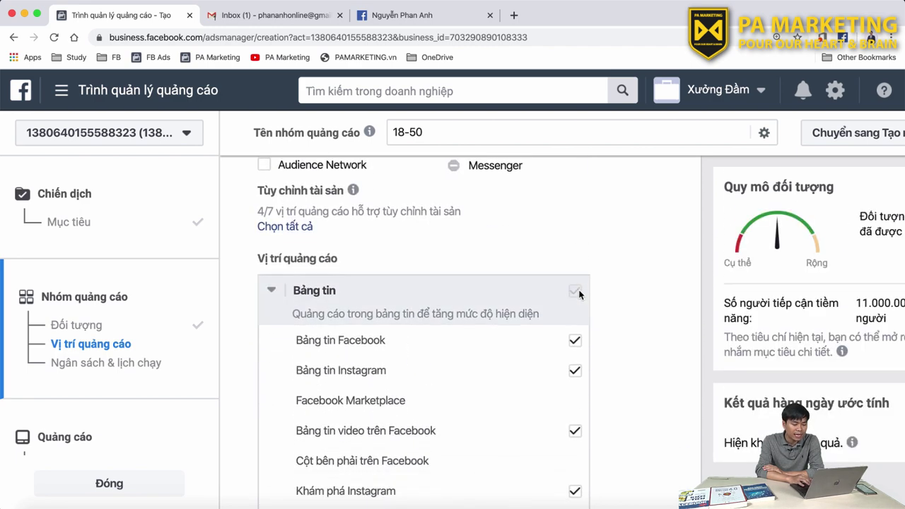
pyautogui.press('super+minus')
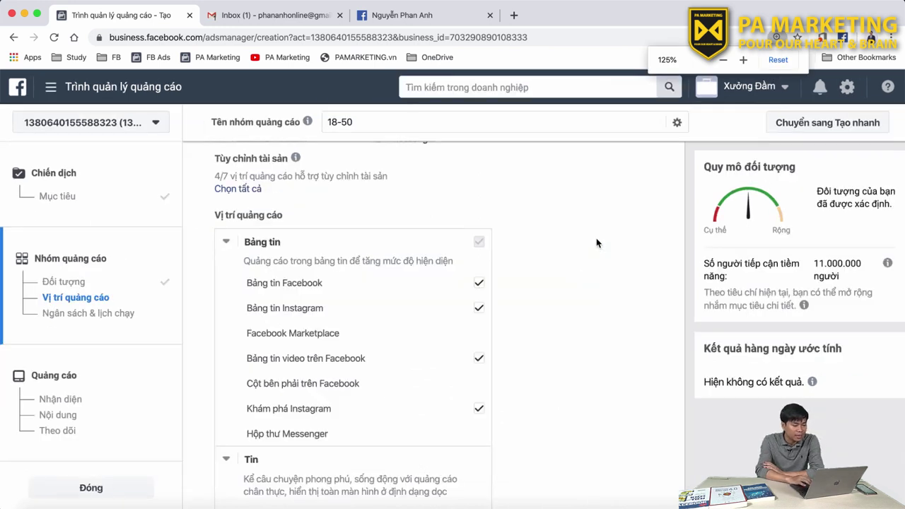
pyautogui.scroll(-2, 597, 239)
pyautogui.scroll(1, 597, 238)
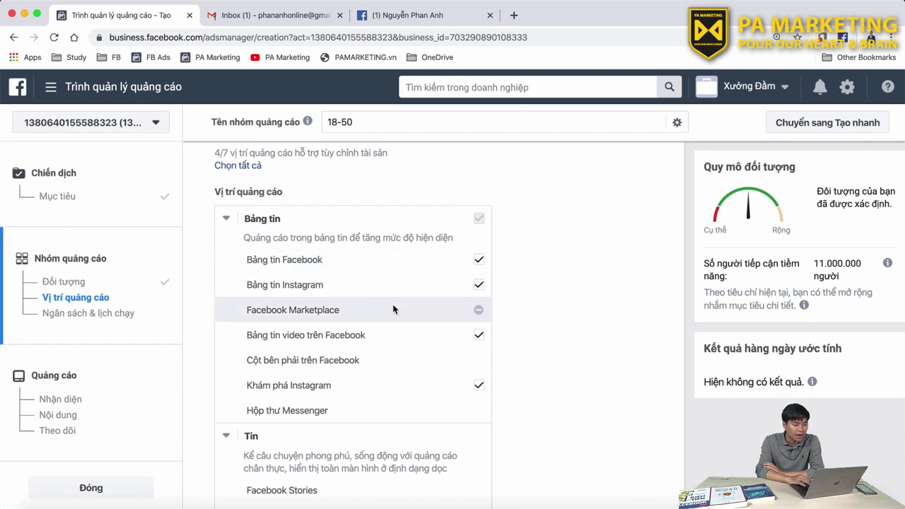
pyautogui.scroll(-2, 382, 311)
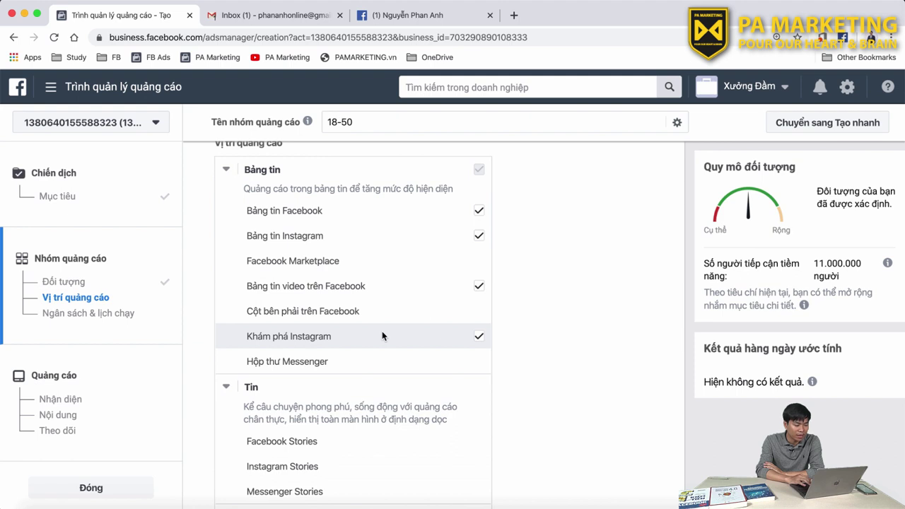
pyautogui.scroll(-1, 314, 342)
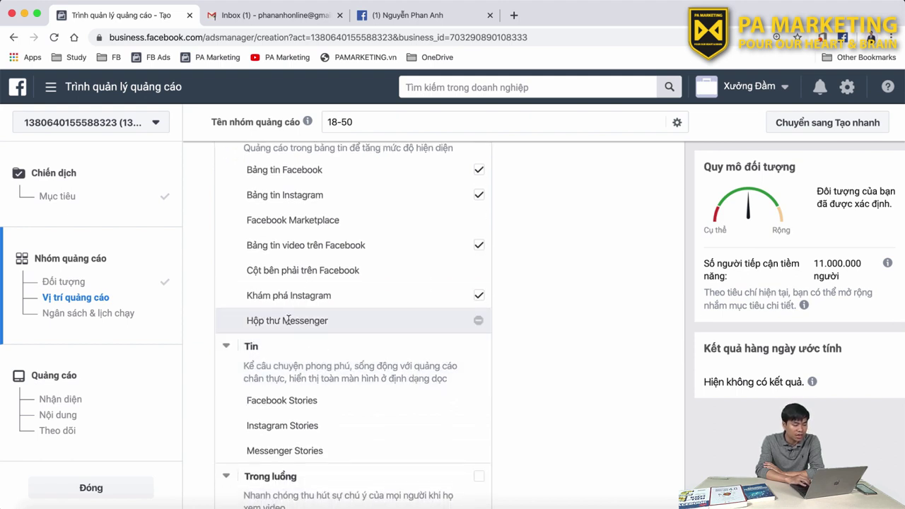
pyautogui.scroll(-2, 300, 328)
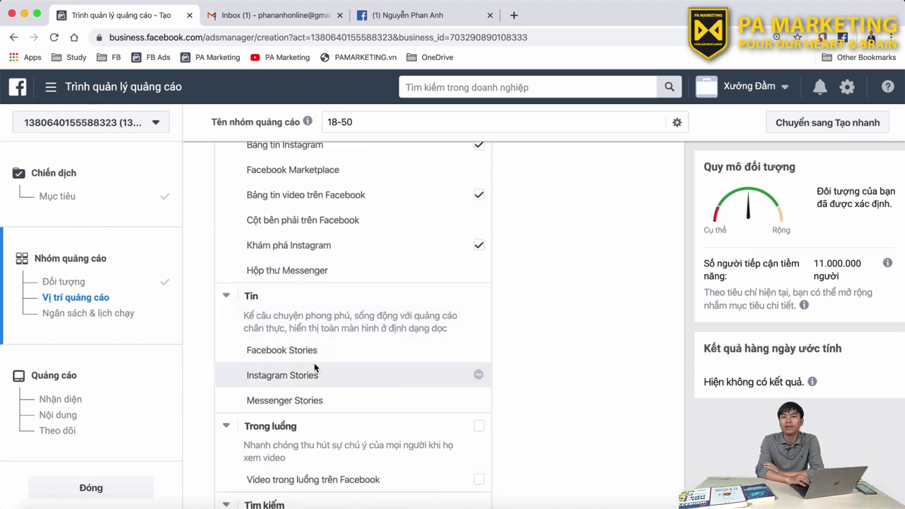
pyautogui.scroll(-4, 299, 357)
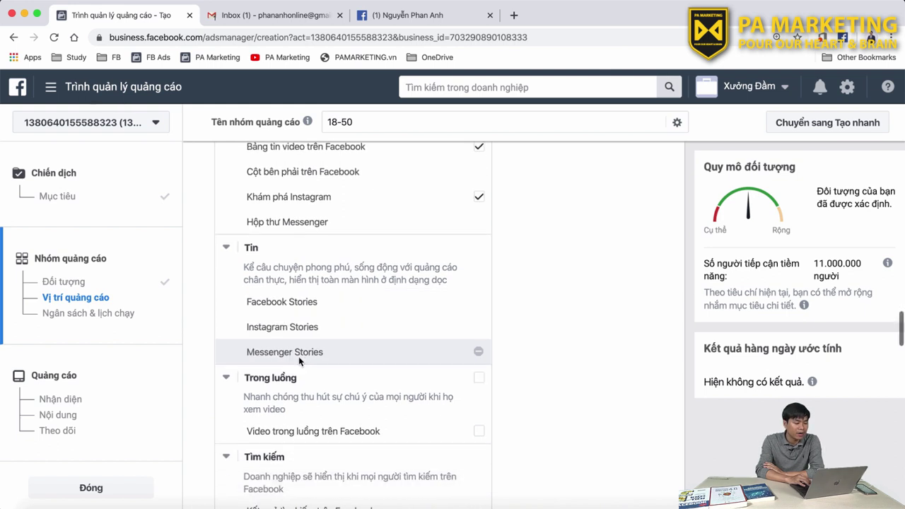
pyautogui.scroll(-3, 298, 359)
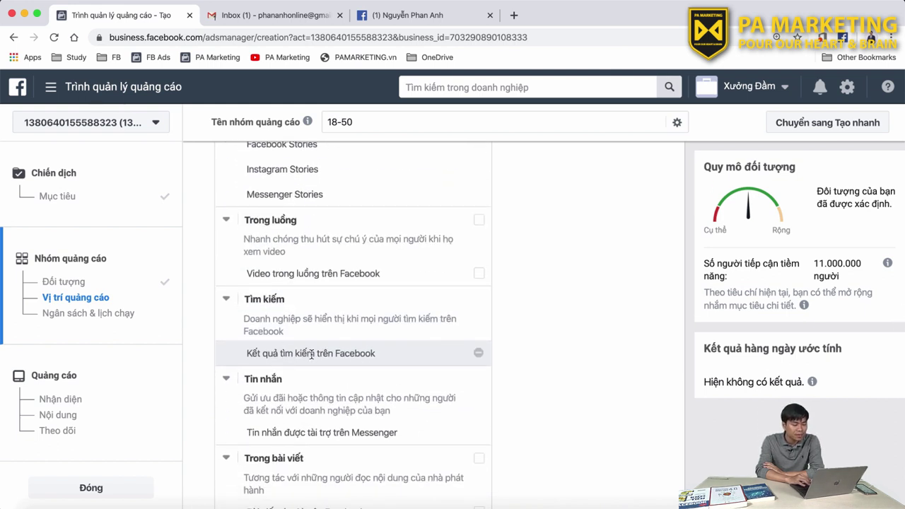
pyautogui.scroll(-5, 406, 357)
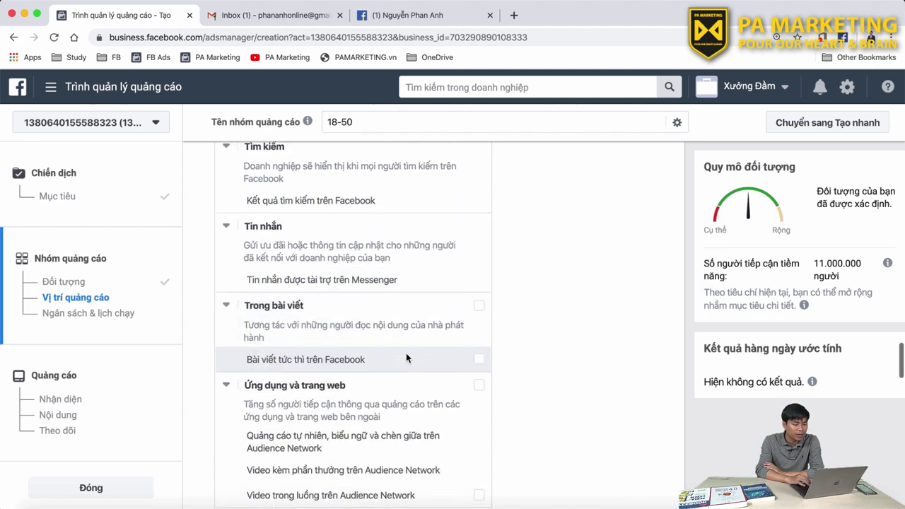
# - Dismiss the Audience Network recommendation notice below the placement list
pyautogui.scroll(-10, 419, 296)
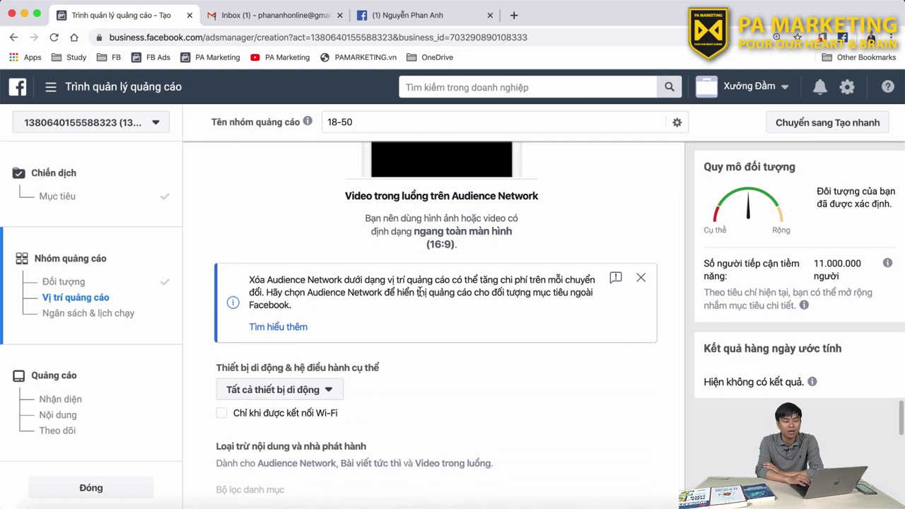
pyautogui.click(642, 280)
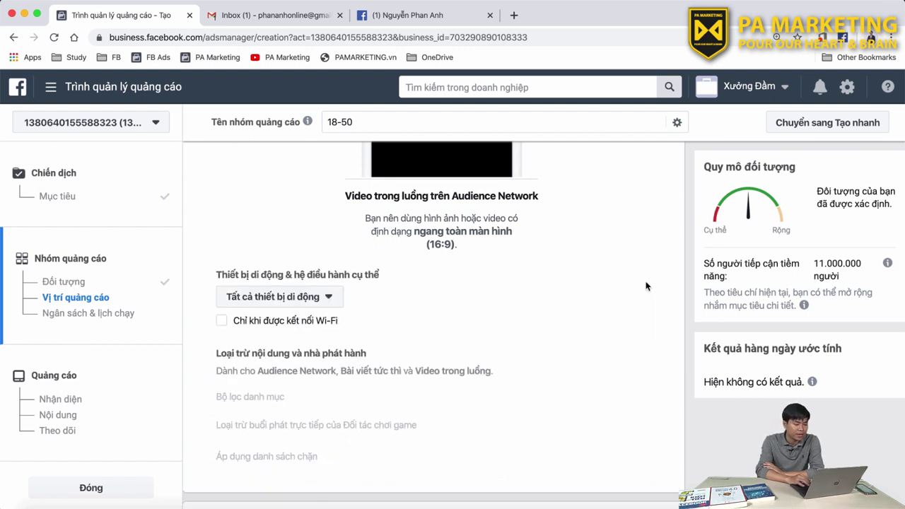
pyautogui.scroll(-2, 596, 324)
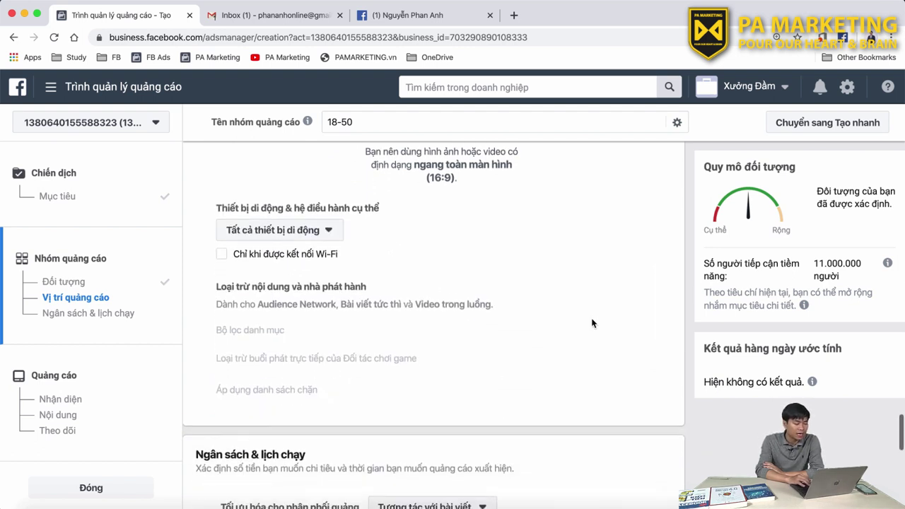
# - Examine the mobile device and operating system choices and the Wi-Fi-only option, keeping Tất cả thiết bị di động
pyautogui.click(278, 230)
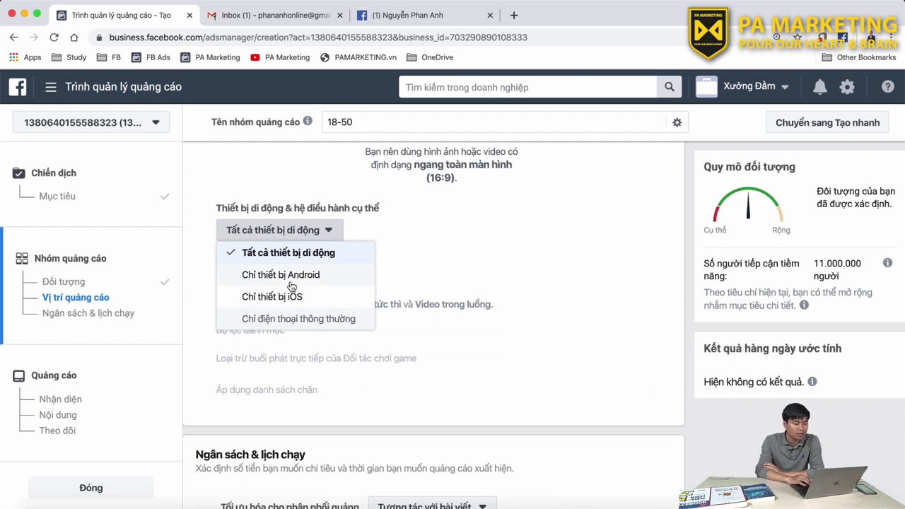
pyautogui.click(556, 254)
pyautogui.scroll(-1, 556, 254)
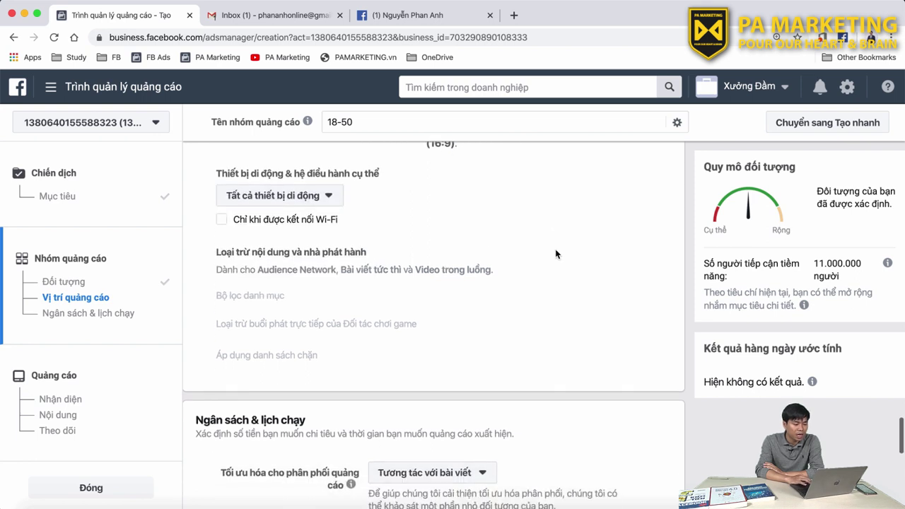
pyautogui.scroll(1, 236, 270)
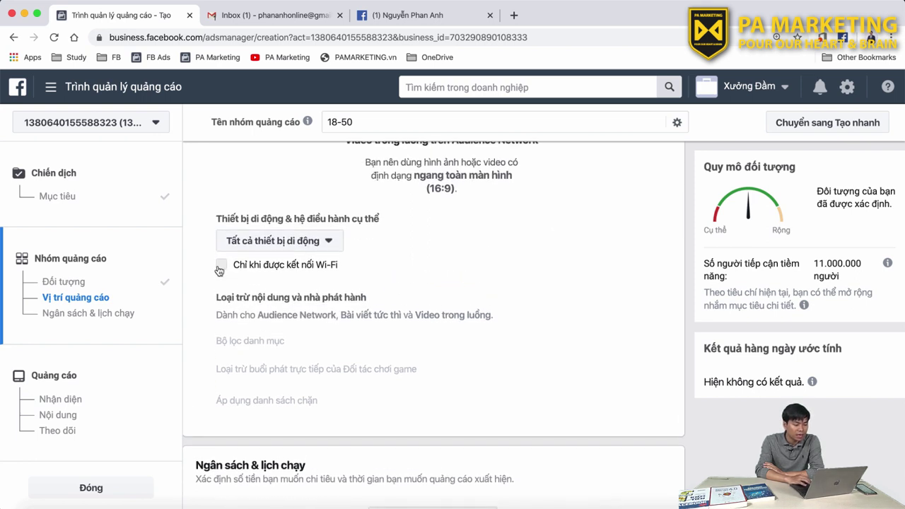
pyautogui.click(220, 267)
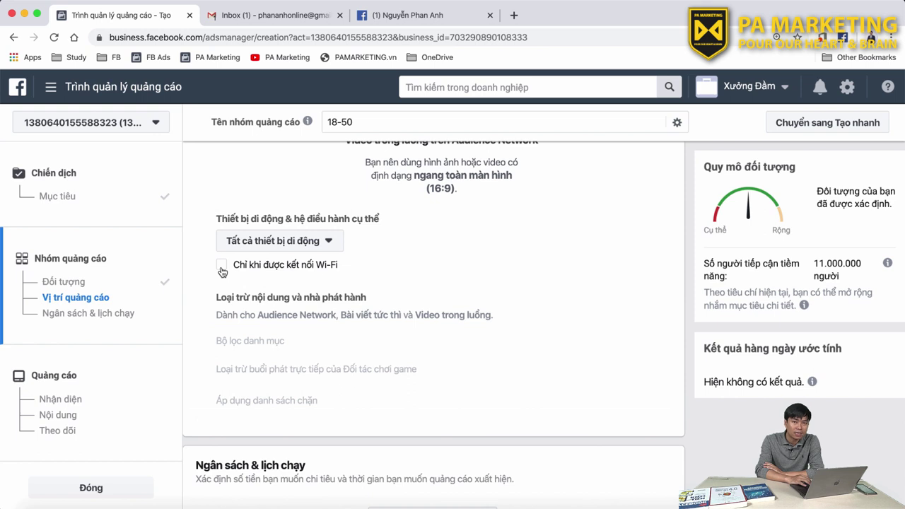
# - Look over the Ngân sách & lịch chạy section, including its optimization, cost control and budget settings
pyautogui.scroll(-5, 380, 304)
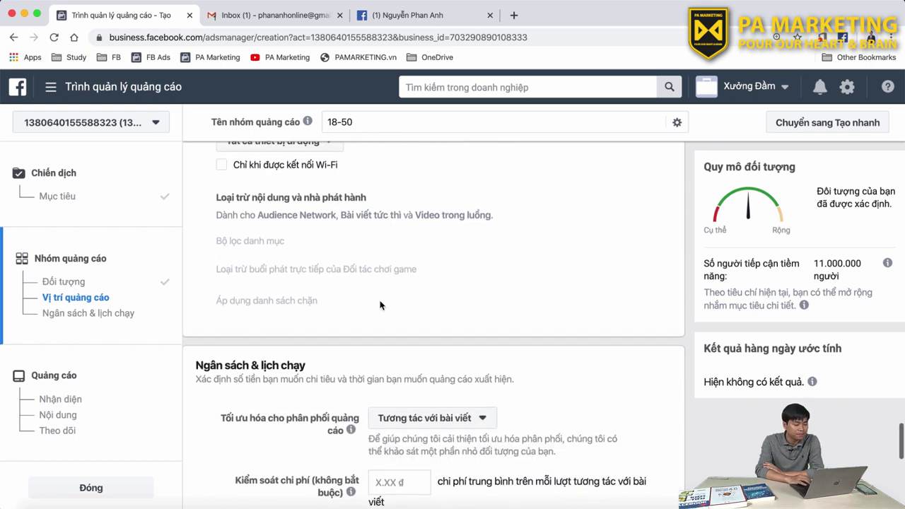
pyautogui.scroll(-1, 379, 304)
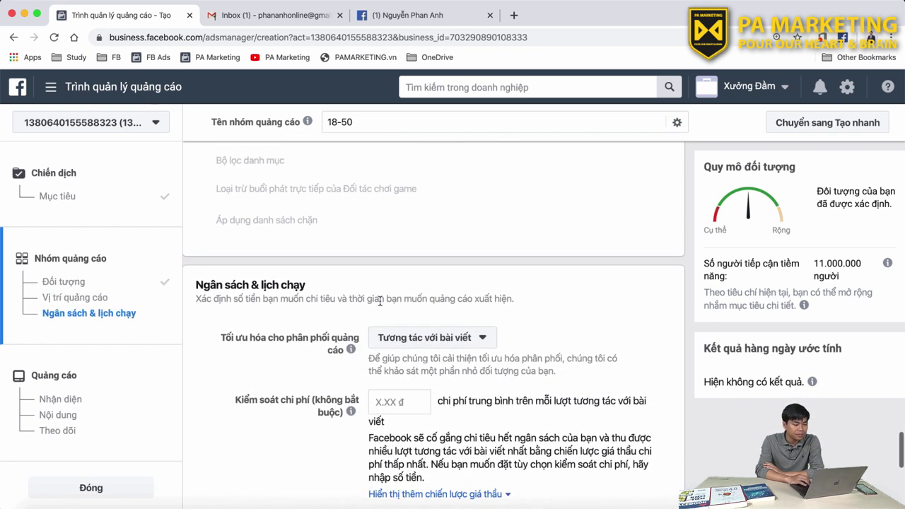
pyautogui.scroll(-2, 380, 301)
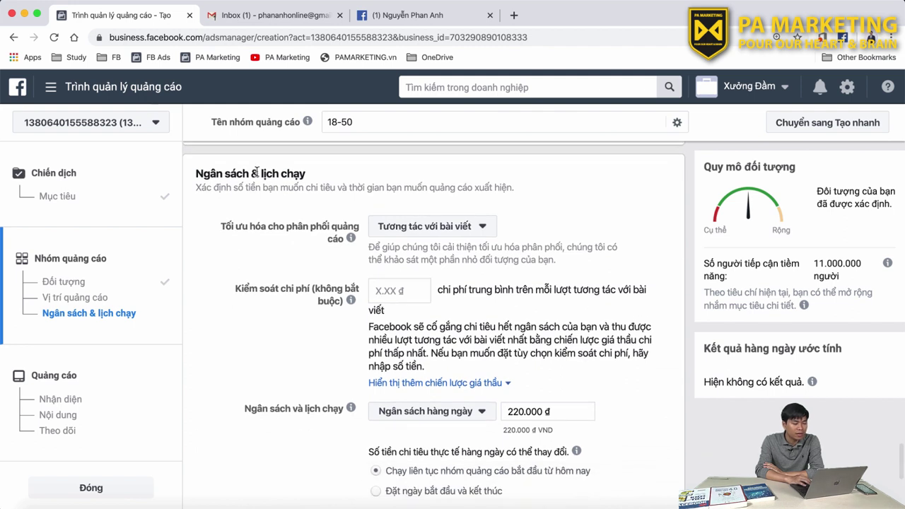
pyautogui.moveTo(195, 173); pyautogui.dragTo(331, 174)
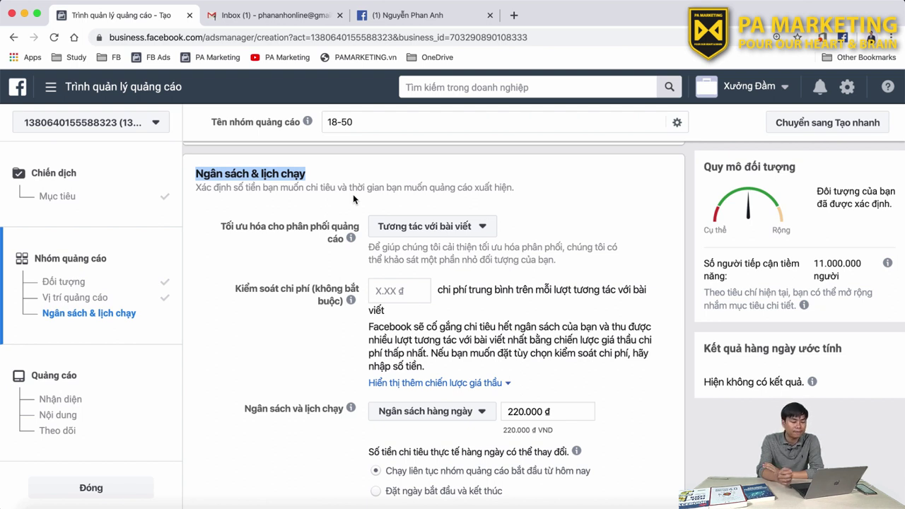
pyautogui.click(353, 194)
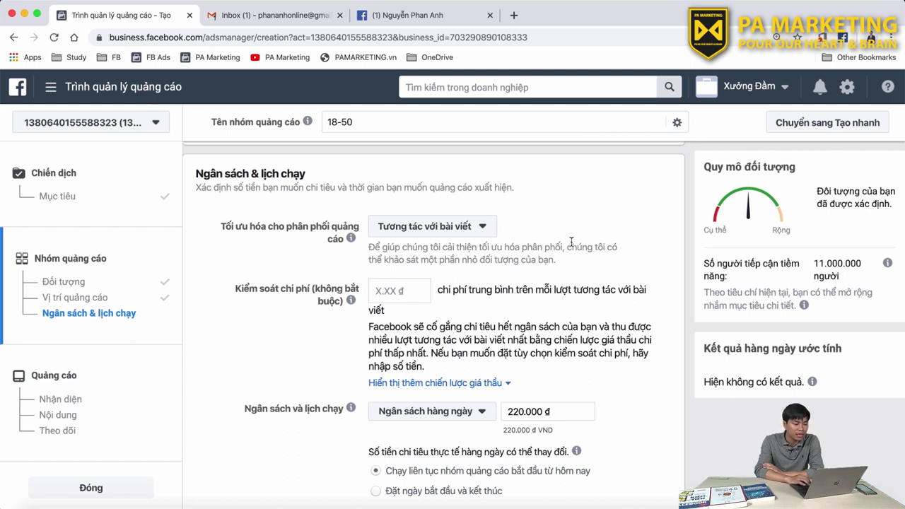
pyautogui.scroll(3, 498, 226)
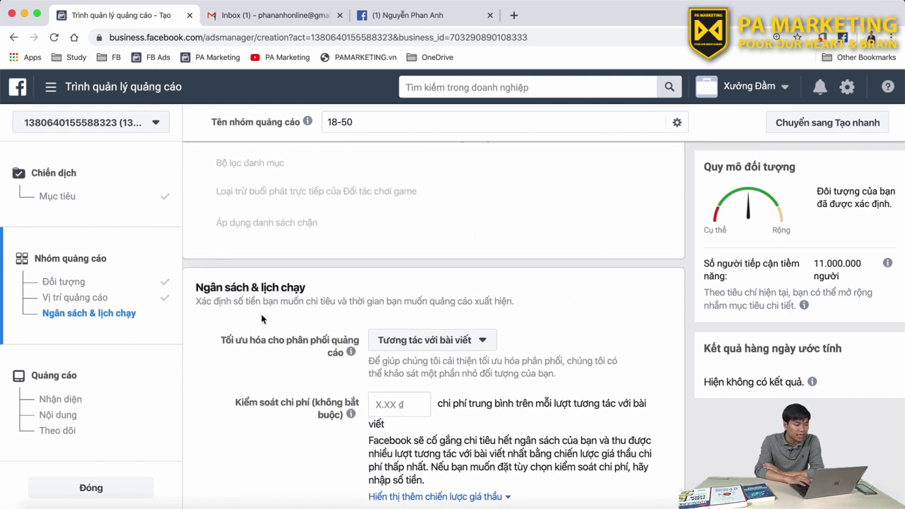
pyautogui.scroll(-1, 261, 314)
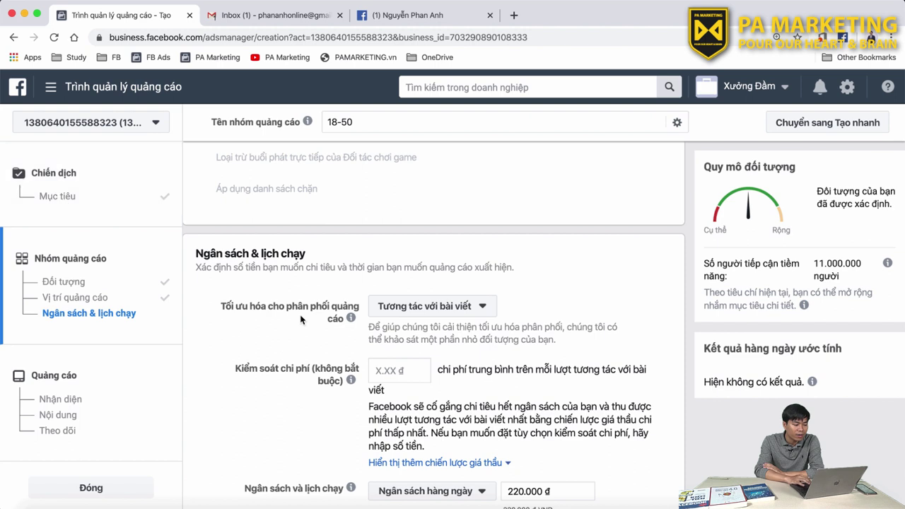
# - Review the ad delivery optimization choices and select Tương tác với bài viết
pyautogui.moveTo(220, 306); pyautogui.dragTo(349, 304)
pyautogui.click(357, 307)
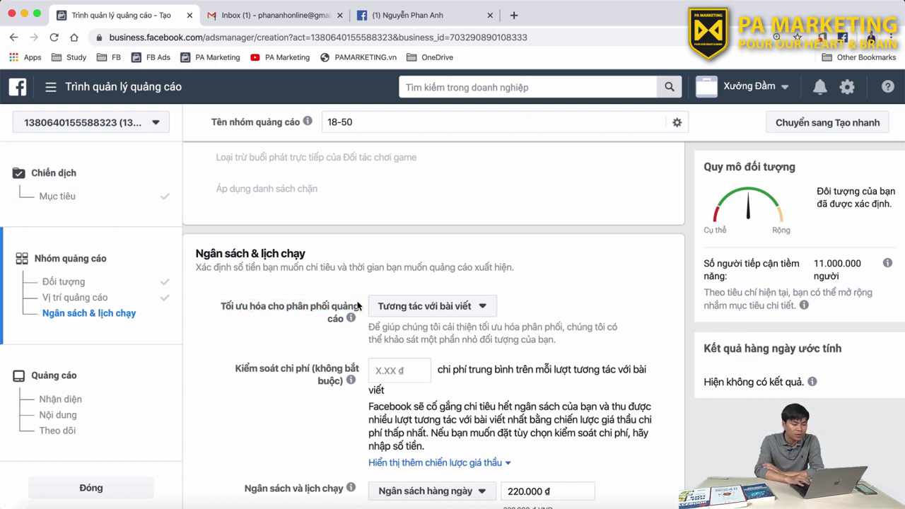
pyautogui.click(473, 311)
pyautogui.scroll(-2, 473, 311)
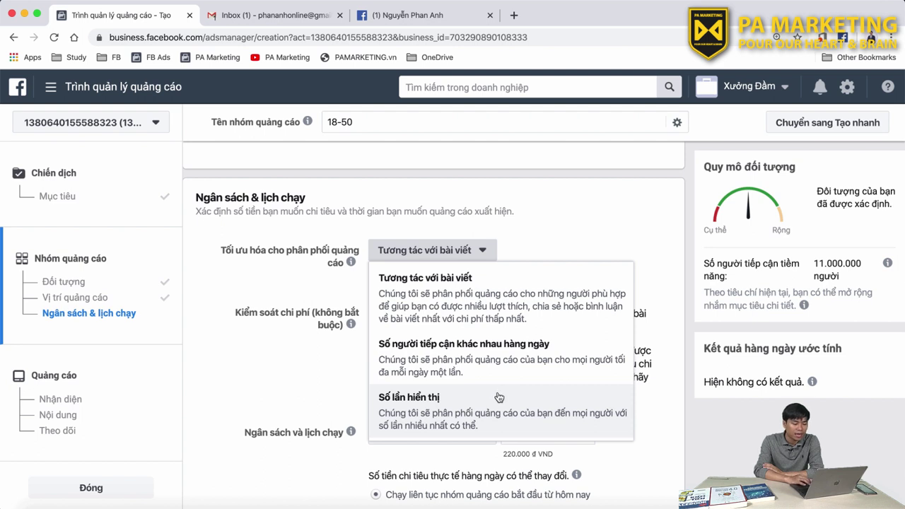
pyautogui.scroll(-1, 492, 393)
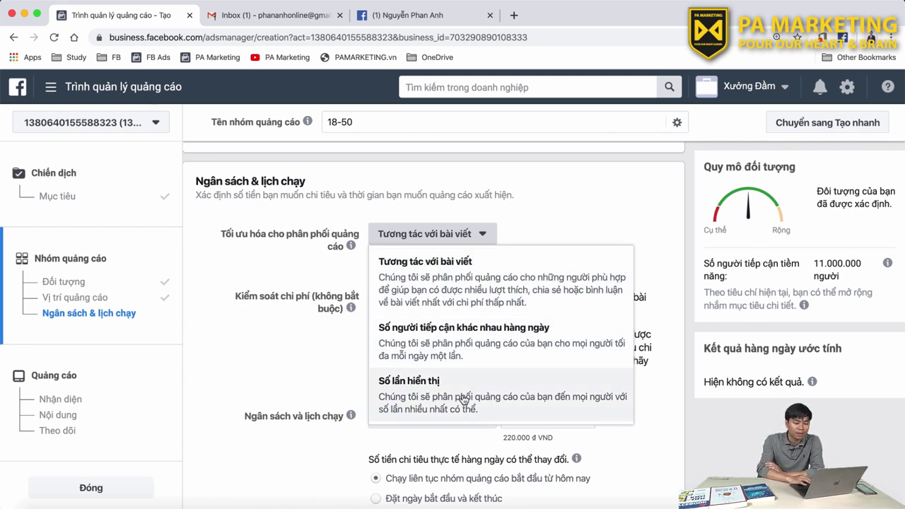
pyautogui.click(433, 277)
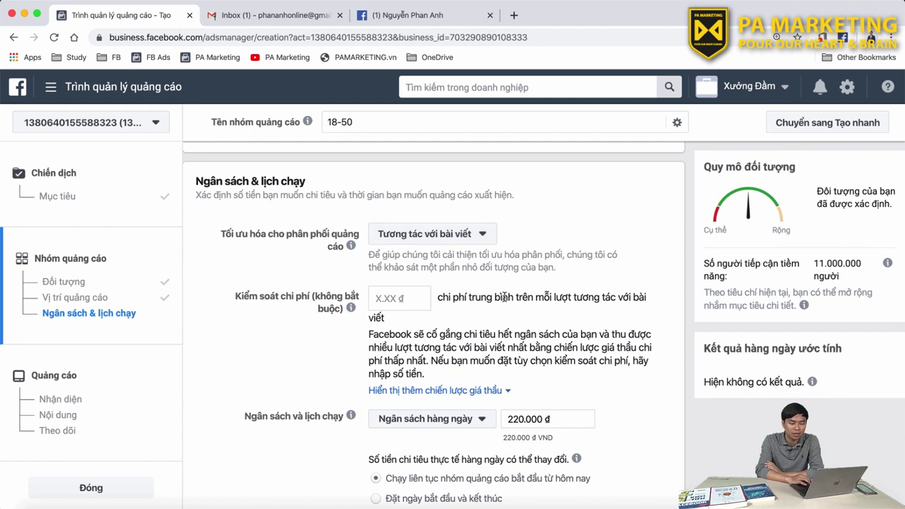
# - Examine the optional cost control amount and expand the additional bid strategies, Giới hạn chi phí and Giới hạn giá thầu
pyautogui.scroll(-2, 503, 297)
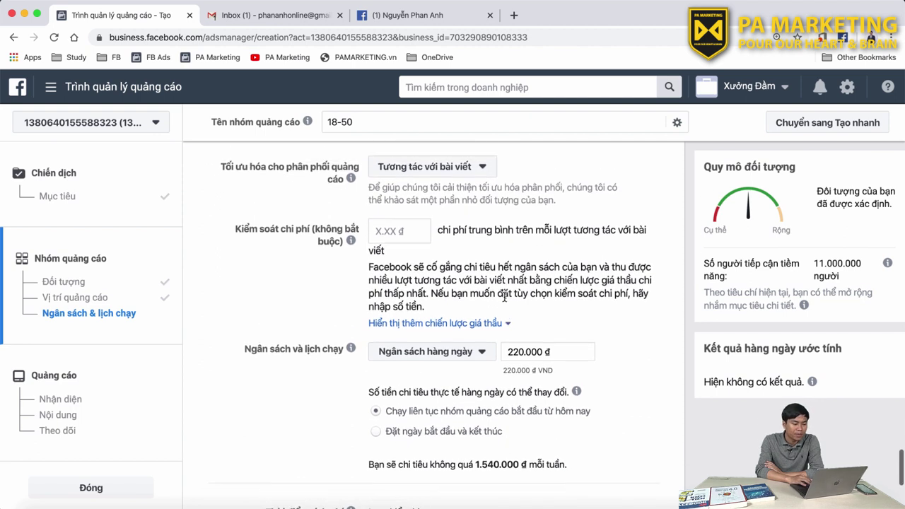
pyautogui.click(399, 231)
pyautogui.scroll(-2, 500, 313)
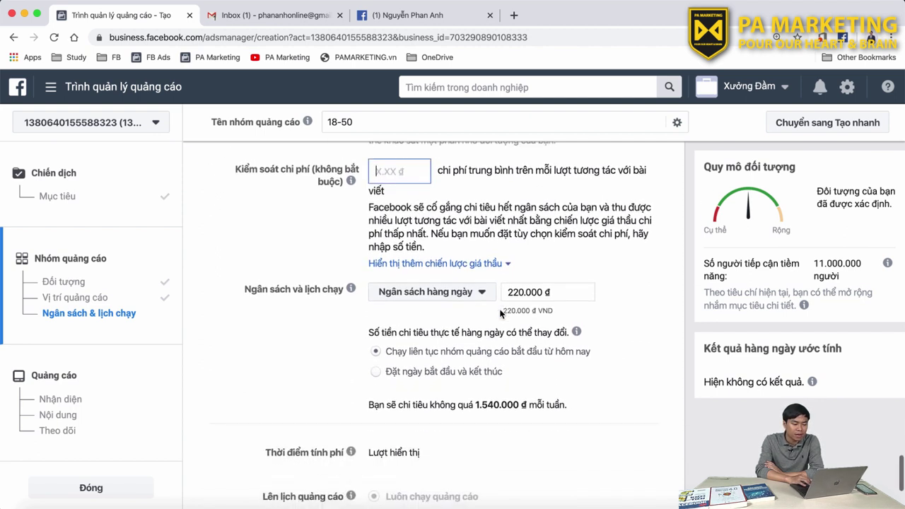
pyautogui.click(464, 264)
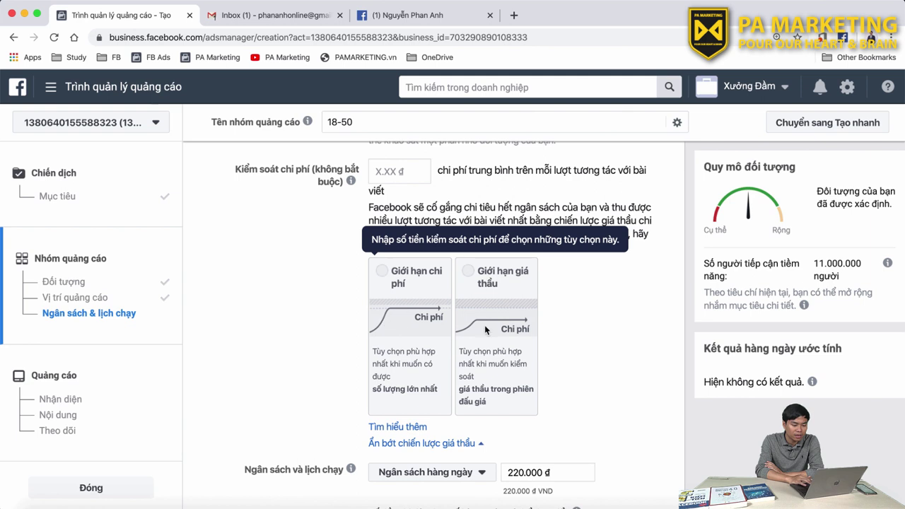
pyautogui.scroll(2, 583, 385)
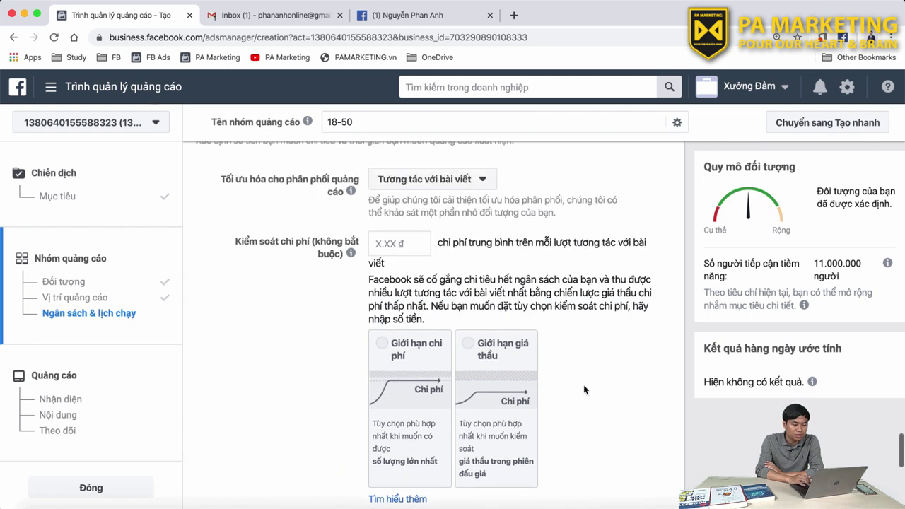
pyautogui.click(391, 254)
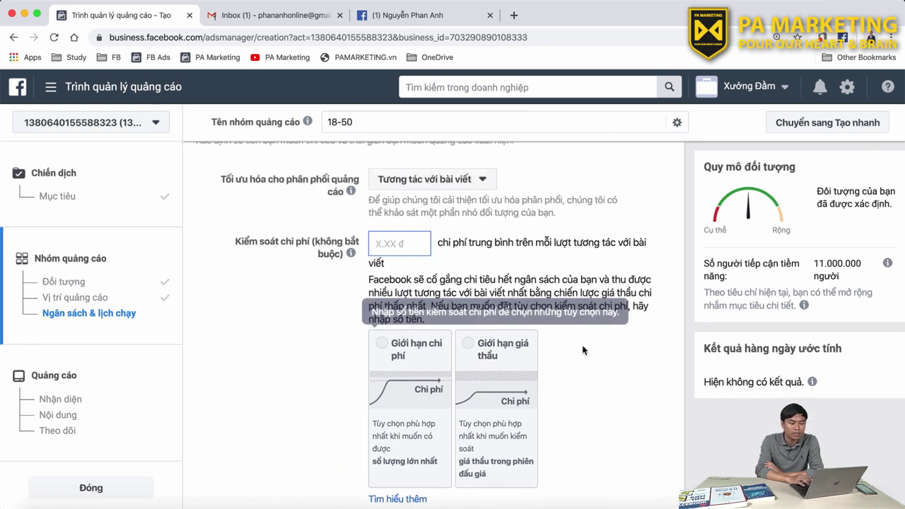
# - Review the budget type choices under Ngân sách và lịch chạy, keeping Ngân sách hàng ngày
pyautogui.scroll(-4, 584, 350)
pyautogui.scroll(-4, 584, 350)
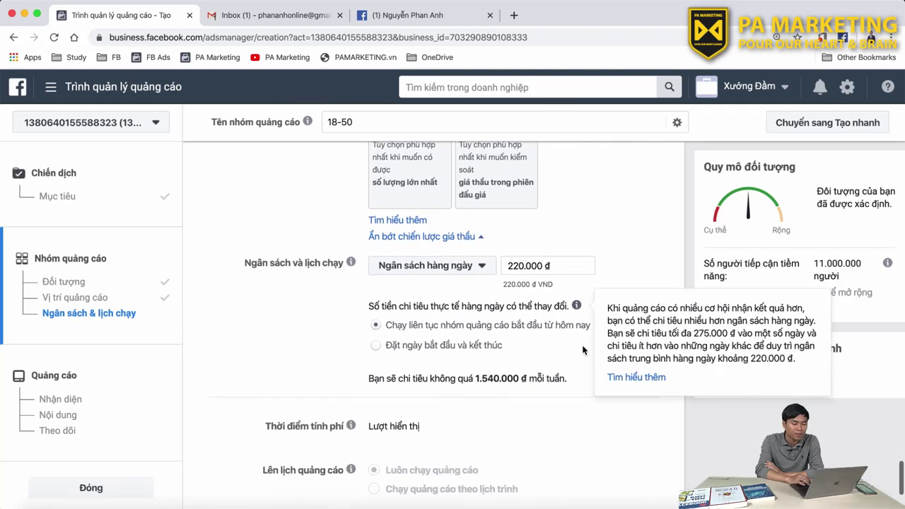
pyautogui.click(434, 266)
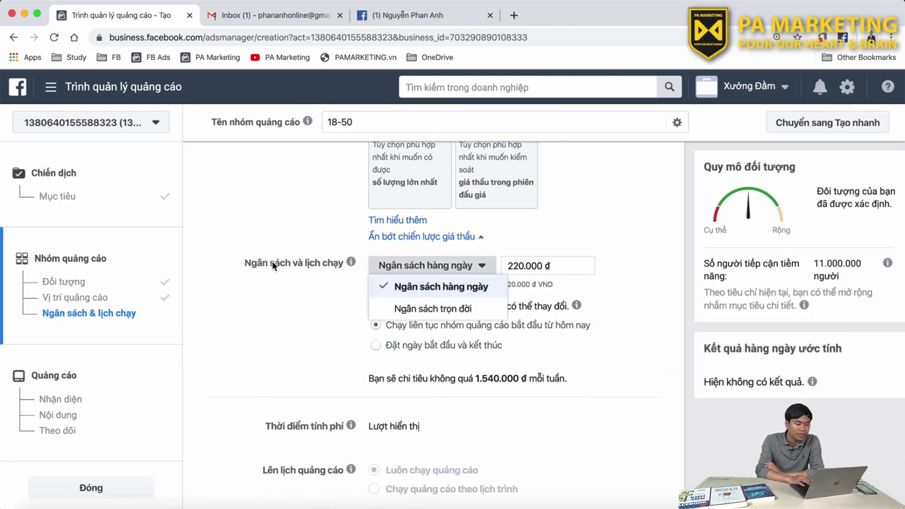
pyautogui.click(456, 270)
pyautogui.click(460, 272)
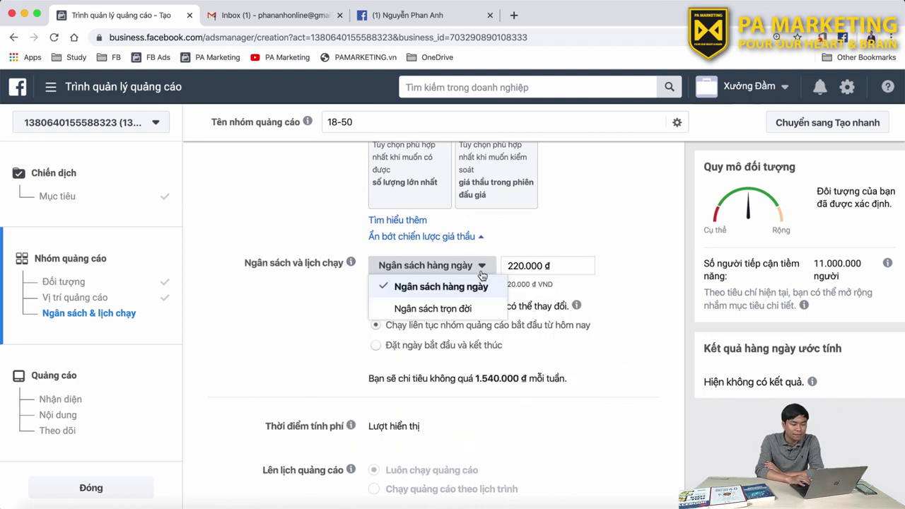
pyautogui.click(420, 290)
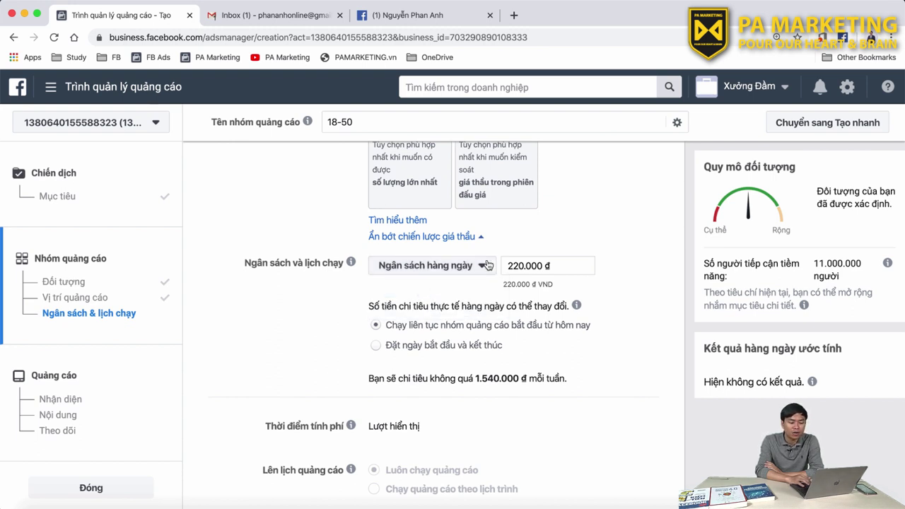
# - Switch the budget type to Ngân sách trọn đời and set its amount to 1.000.000 đ
pyautogui.click(461, 267)
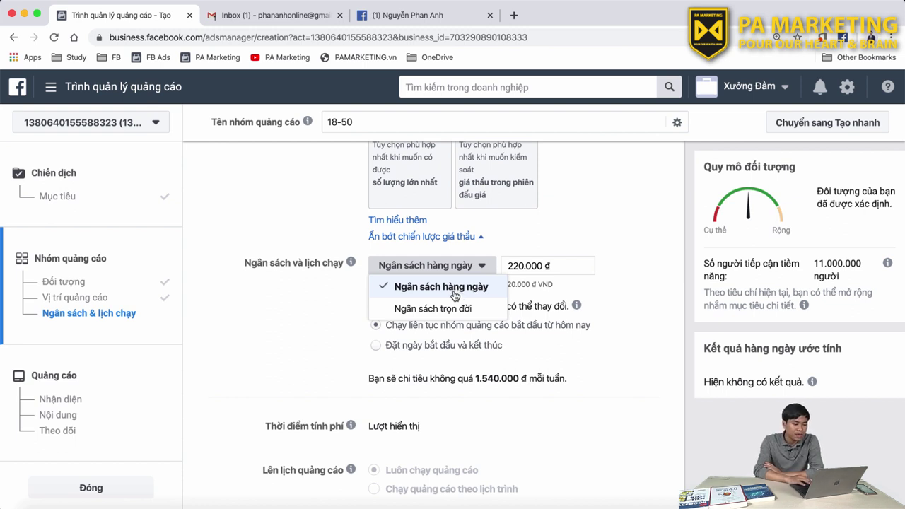
pyautogui.click(445, 310)
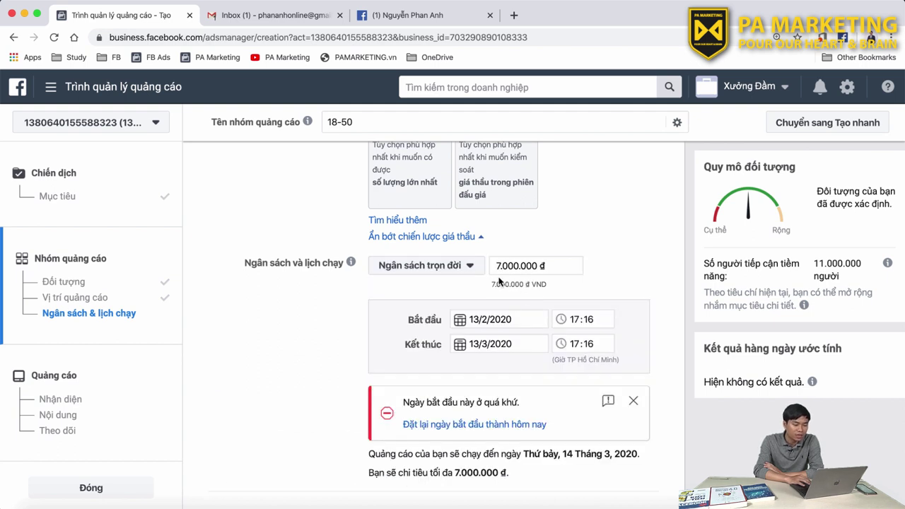
pyautogui.click(499, 271)
pyautogui.press('BackSpace')
pyautogui.write('5')
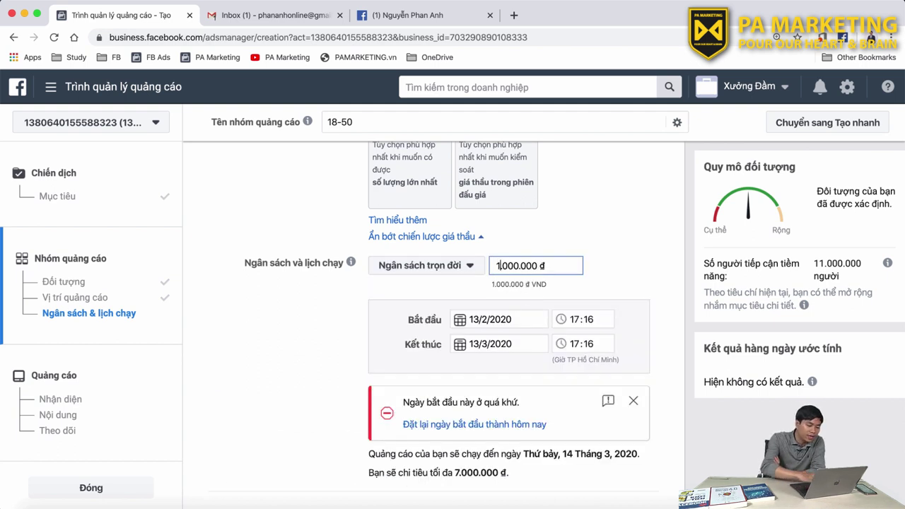
pyautogui.press('BackSpace')
pyautogui.write('1')
# - Set the ad set's start date to 1/3/2020 and its end date to 7/3/2020
pyautogui.click(478, 321)
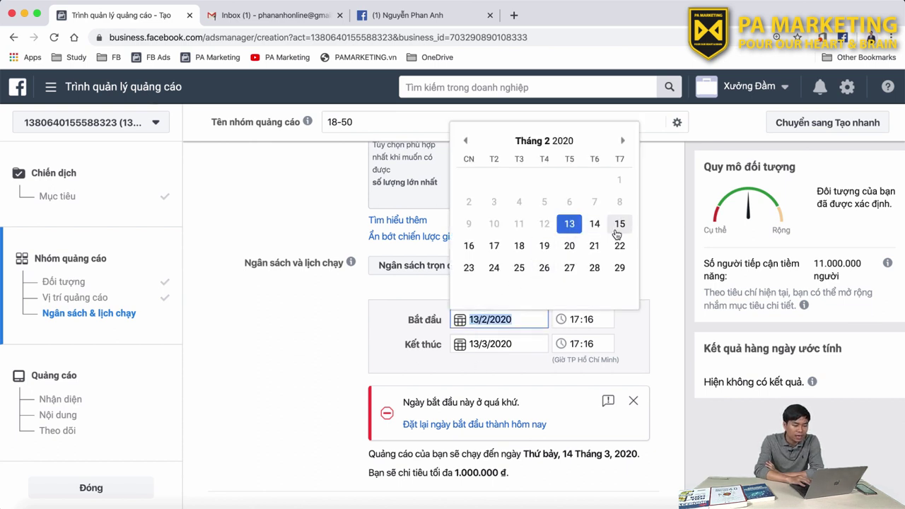
pyautogui.click(623, 144)
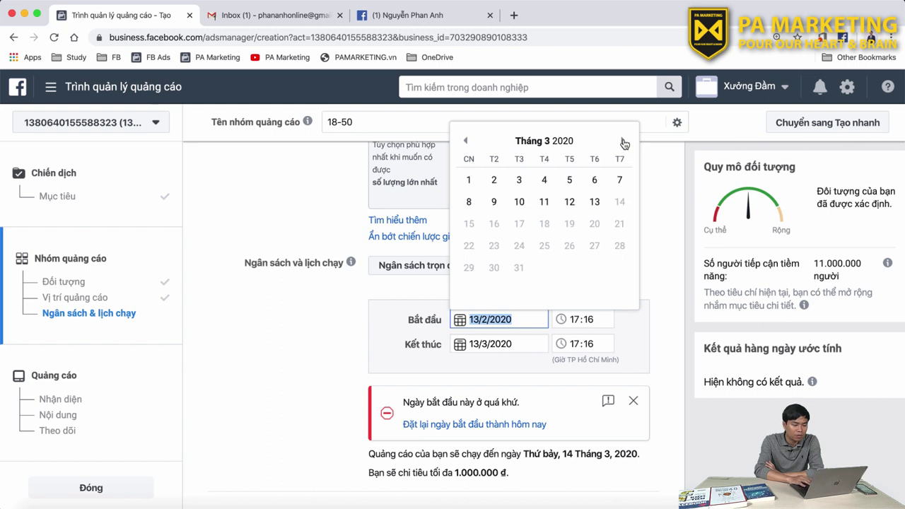
pyautogui.click(468, 182)
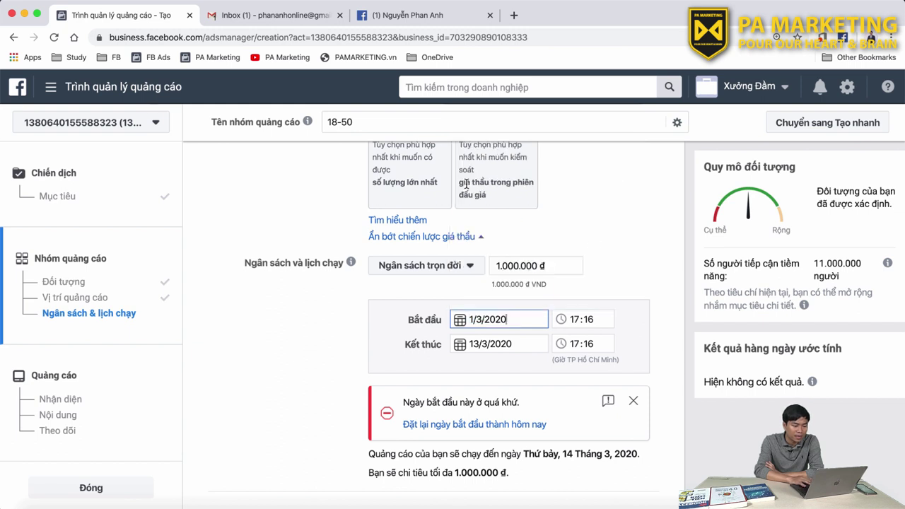
pyautogui.click(515, 343)
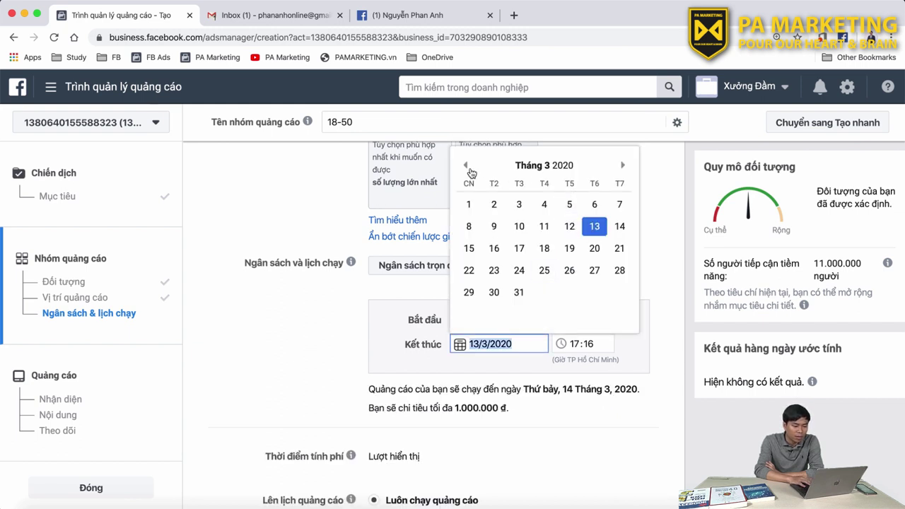
pyautogui.click(620, 207)
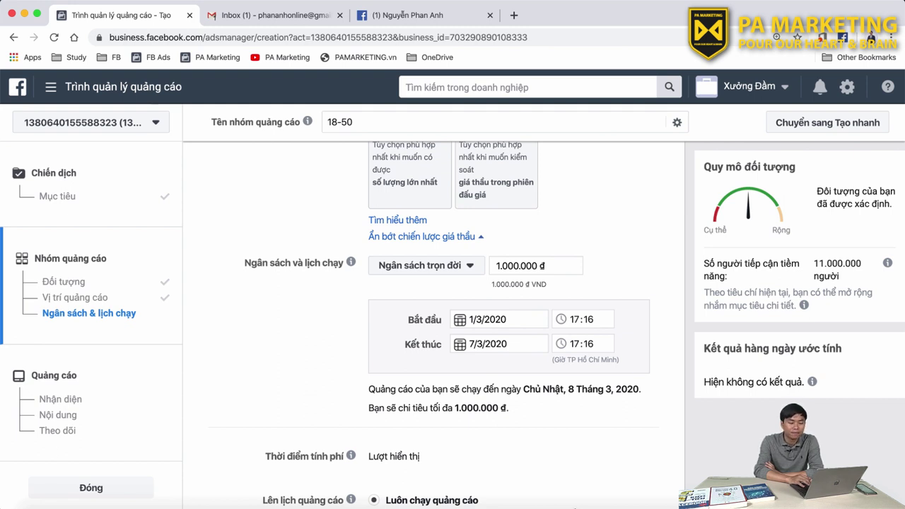
# - Extend the end date to 10/3/2020 and raise the lifetime budget to 2.000.000 đ
pyautogui.click(493, 343)
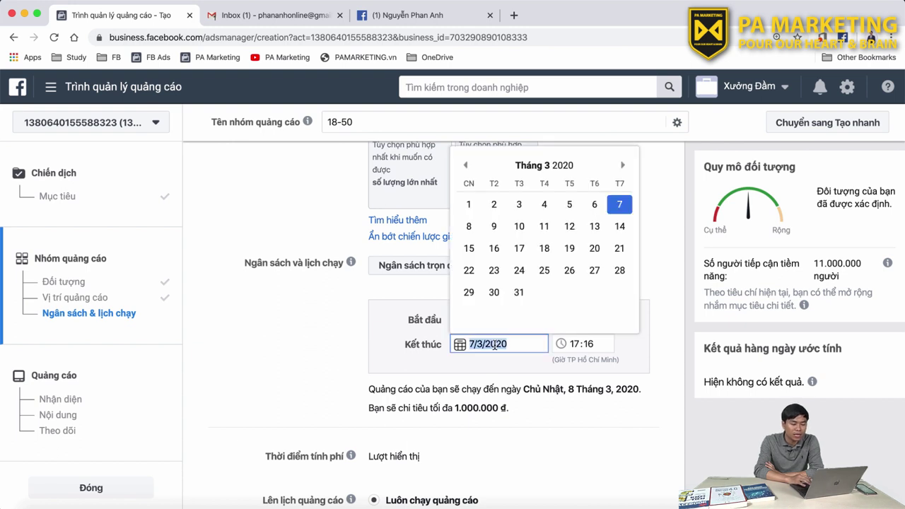
pyautogui.click(517, 226)
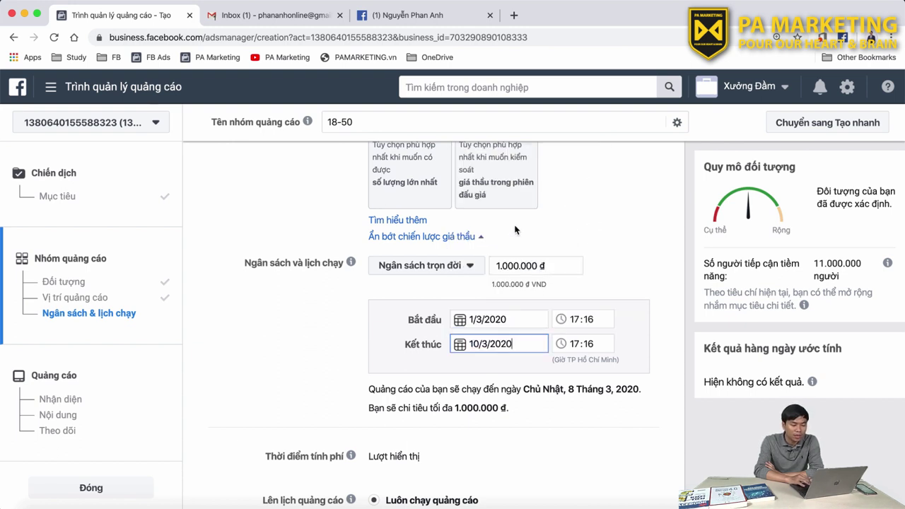
pyautogui.click(498, 266)
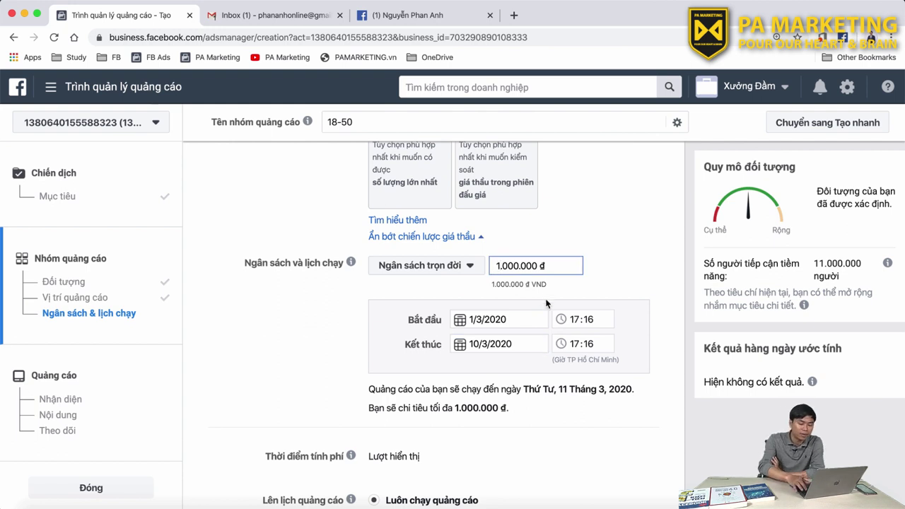
pyautogui.press('BackSpace')
pyautogui.write('2')
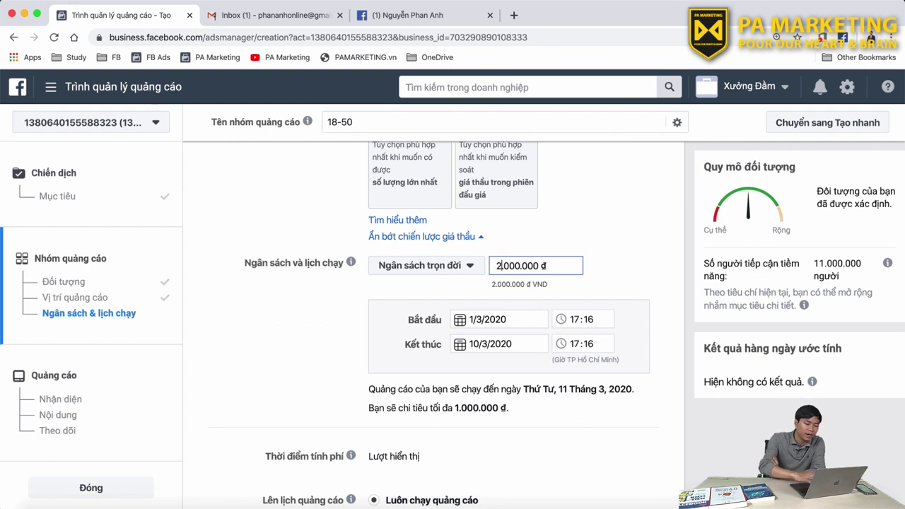
pyautogui.click(634, 239)
# - Choose Chạy quảng cáo theo lịch trình for ad scheduling, using the ad account's time zone (Giờ TP Hồ Chí Minh)
pyautogui.scroll(6, 635, 239)
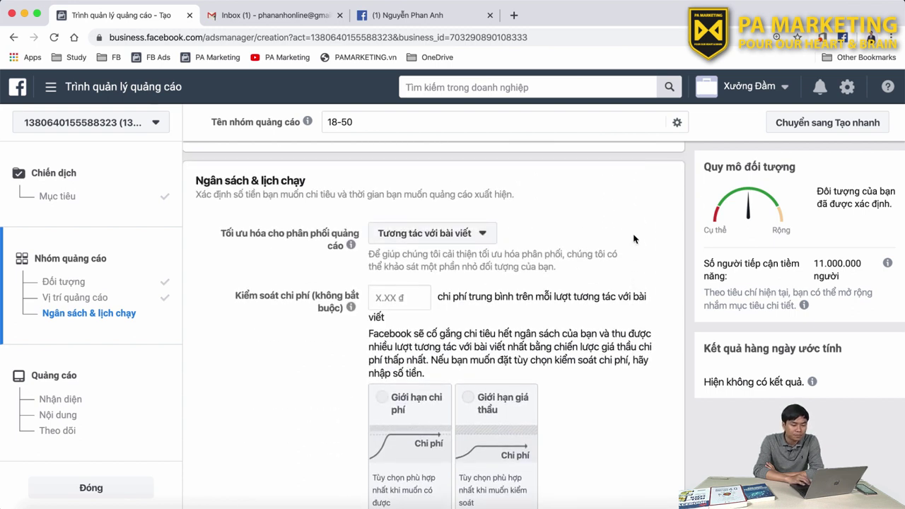
pyautogui.scroll(-8, 635, 239)
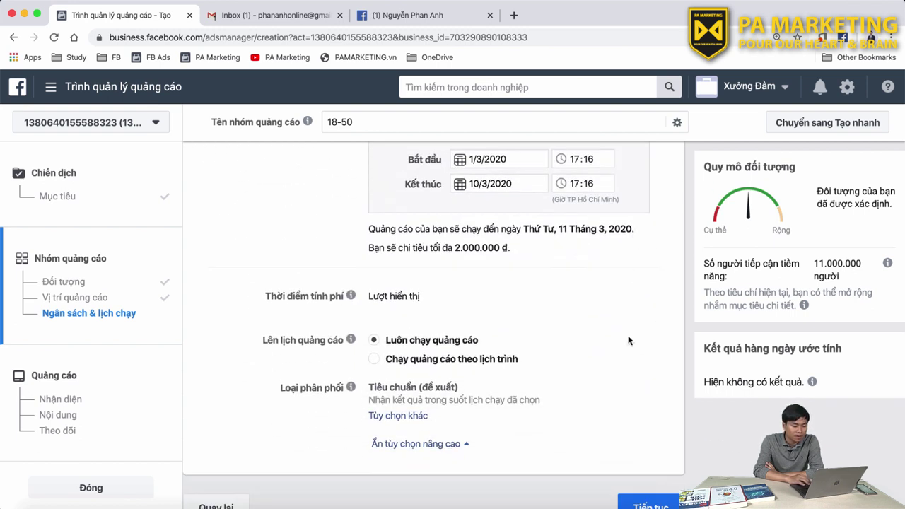
pyautogui.scroll(-1, 628, 341)
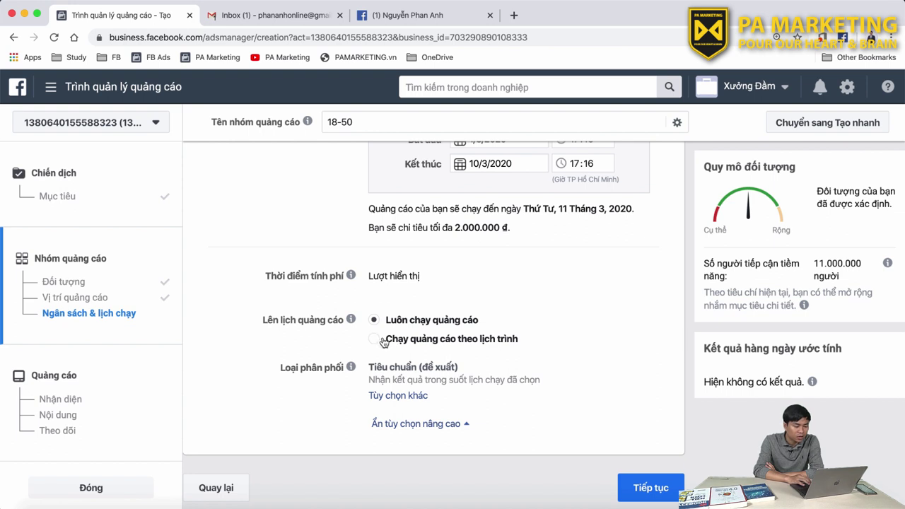
pyautogui.click(444, 340)
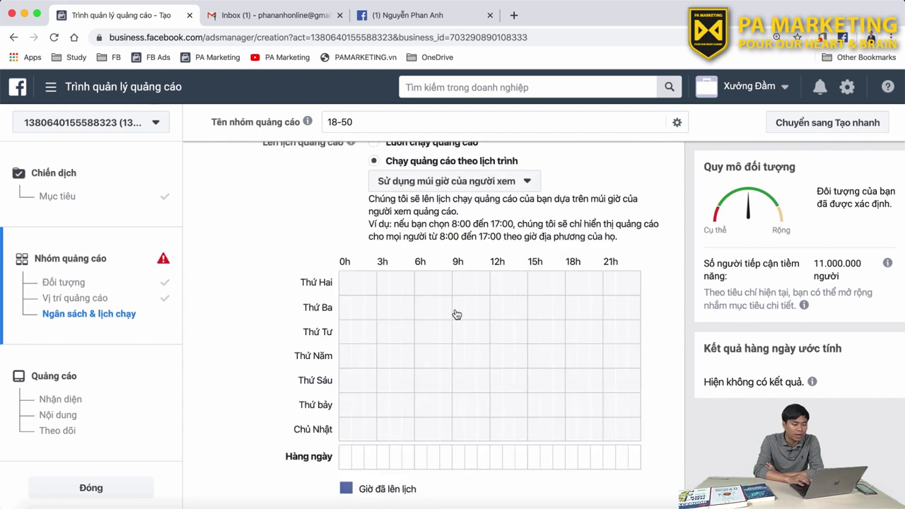
pyautogui.click(495, 197)
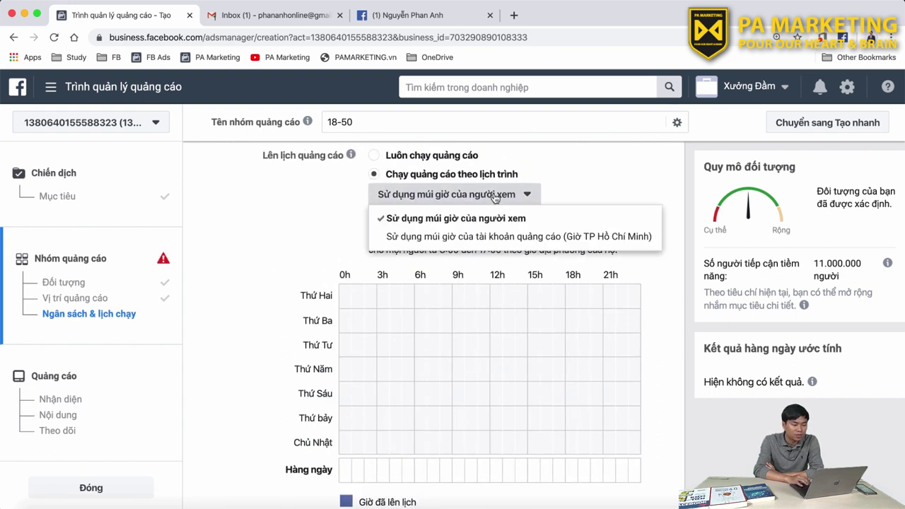
pyautogui.click(505, 238)
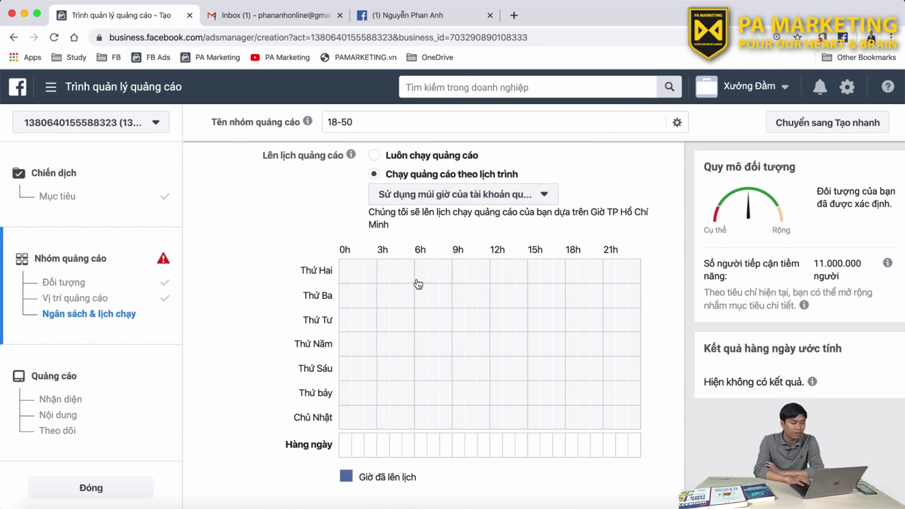
# - Schedule Thứ Hai to Thứ Năm 5h–17h, Thứ Sáu 13h–22h, Thứ bảy 9h–20h plus the 2h and 4h slots, and Chủ Nhật 12h–23h
pyautogui.moveTo(411, 273)
pyautogui.mouseDown()
pyautogui.moveTo(515, 307)
pyautogui.moveTo(546, 346)
pyautogui.mouseUp()
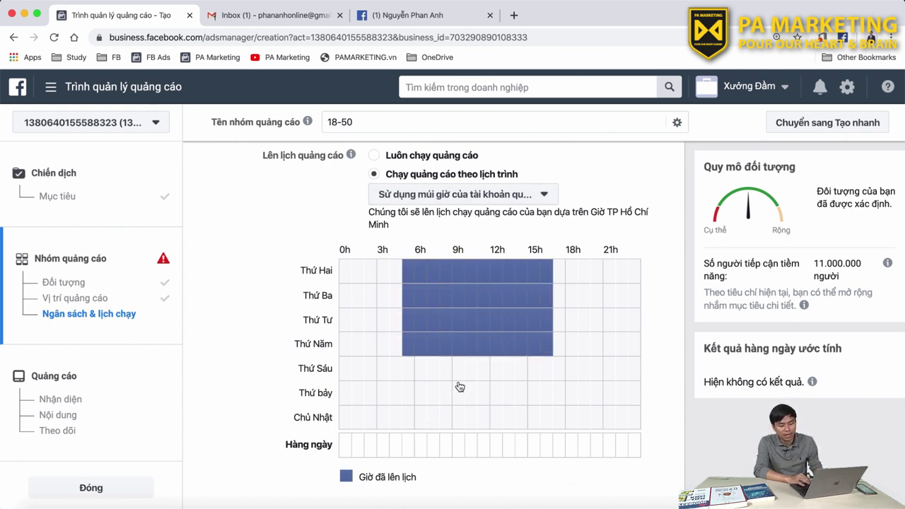
pyautogui.moveTo(458, 391); pyautogui.dragTo(589, 398)
pyautogui.moveTo(506, 369); pyautogui.dragTo(609, 370)
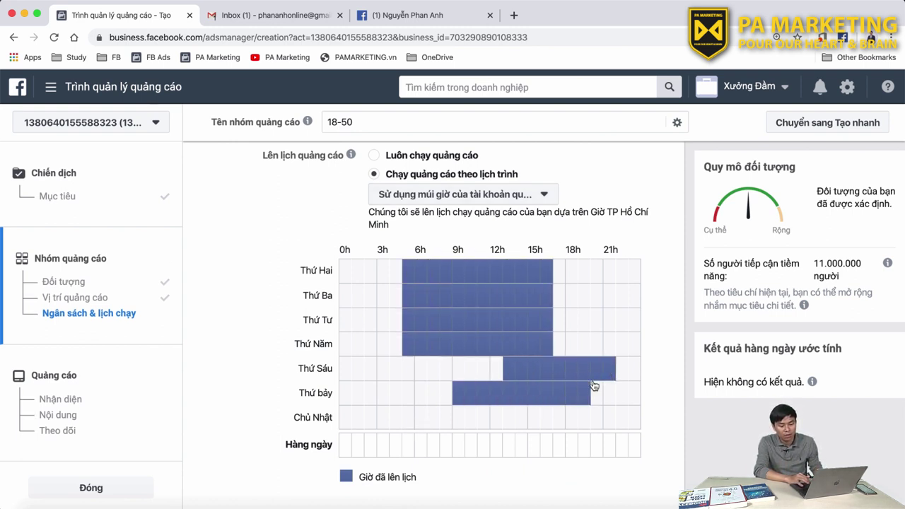
pyautogui.moveTo(500, 423); pyautogui.dragTo(622, 422)
pyautogui.click(372, 393)
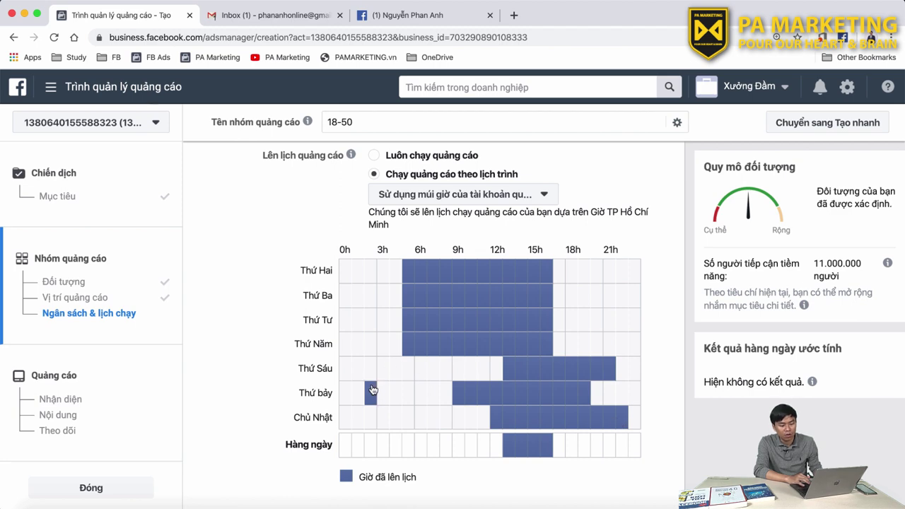
pyautogui.click(398, 397)
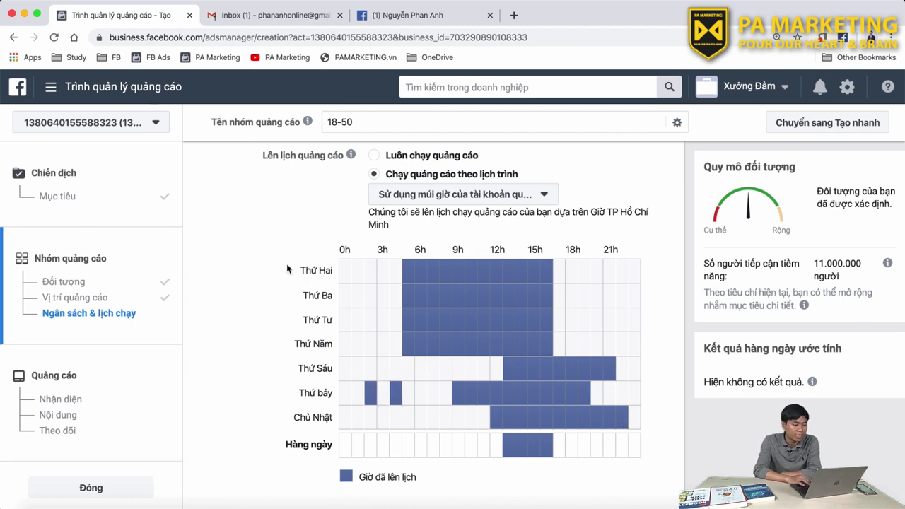
# - Look over the weekly ad schedule, the delivery type and the rest of the Ngân sách & lịch chạy settings
pyautogui.scroll(3, 289, 269)
pyautogui.scroll(-5, 287, 268)
pyautogui.scroll(3, 287, 269)
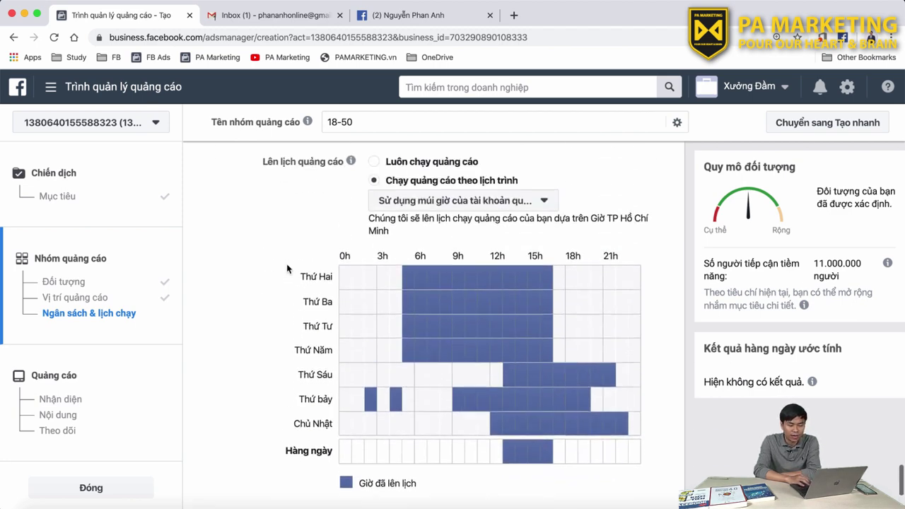
pyautogui.scroll(-4, 288, 269)
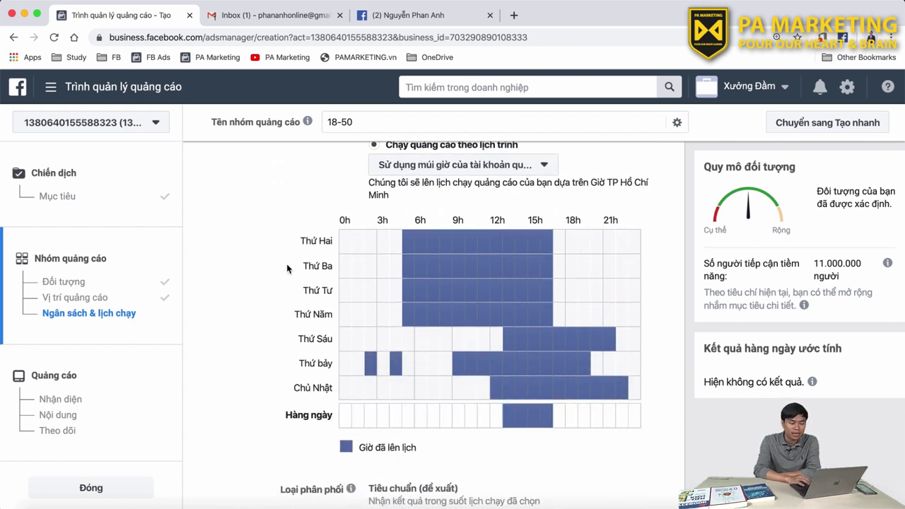
pyautogui.scroll(-3, 287, 269)
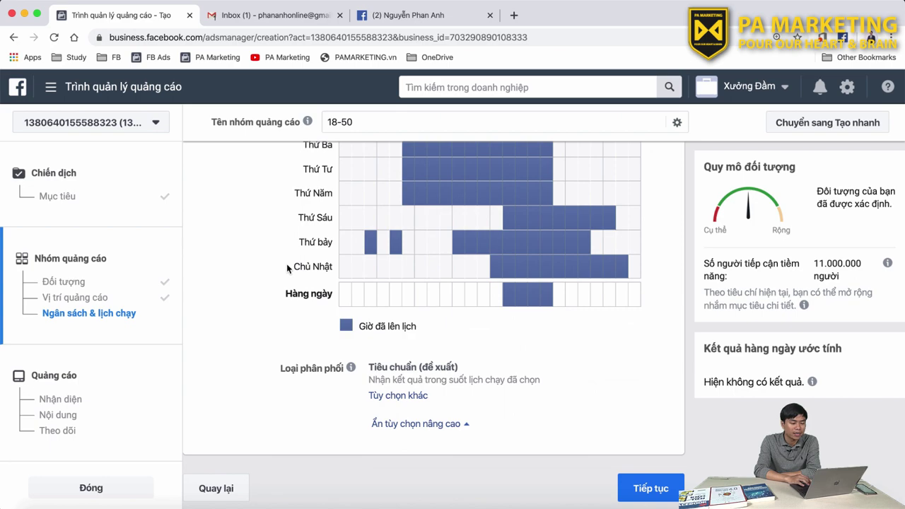
pyautogui.scroll(10, 287, 269)
pyautogui.scroll(10, 287, 269)
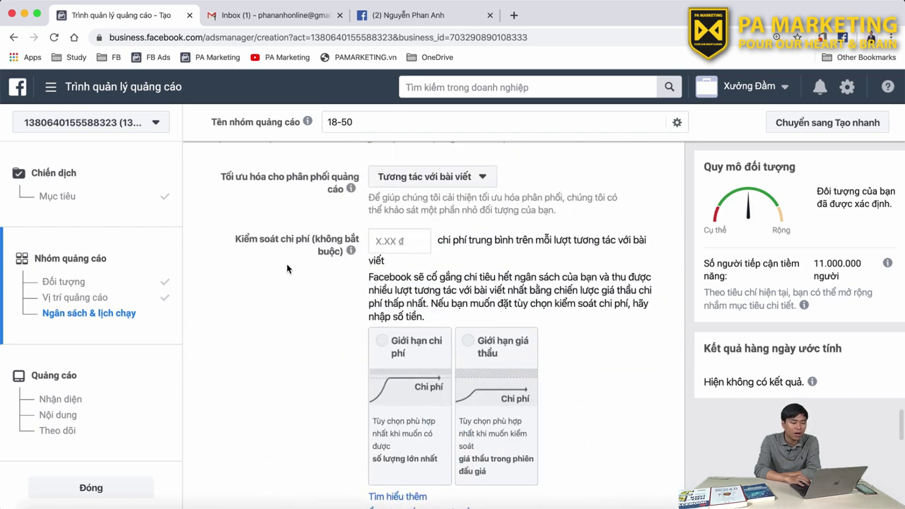
# - Switch the ad scheduling option back to Luôn chạy quảng cáo
pyautogui.scroll(6, 288, 269)
pyautogui.scroll(-5, 287, 269)
pyautogui.scroll(-10, 288, 269)
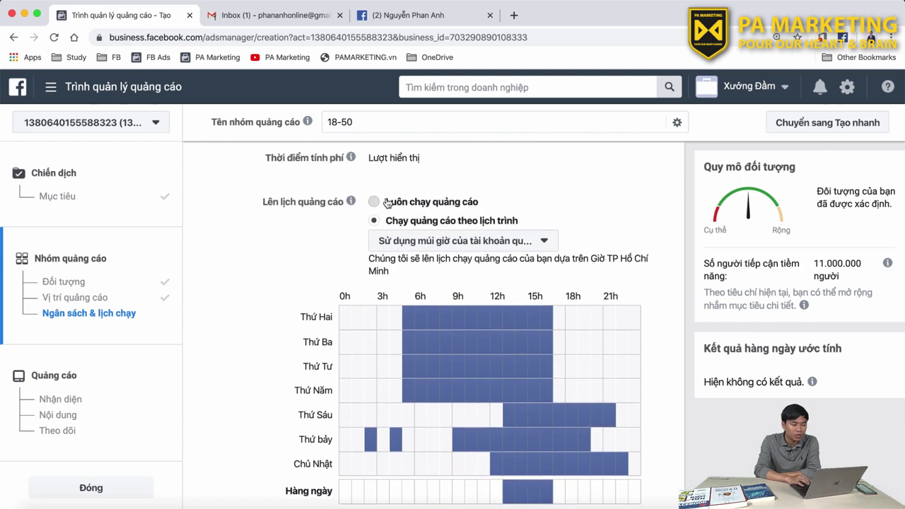
pyautogui.click(374, 198)
# - Change the budget type to Ngân sách hàng ngày and set the daily amount to 200.000 đ
pyautogui.scroll(2, 504, 232)
pyautogui.scroll(3, 513, 244)
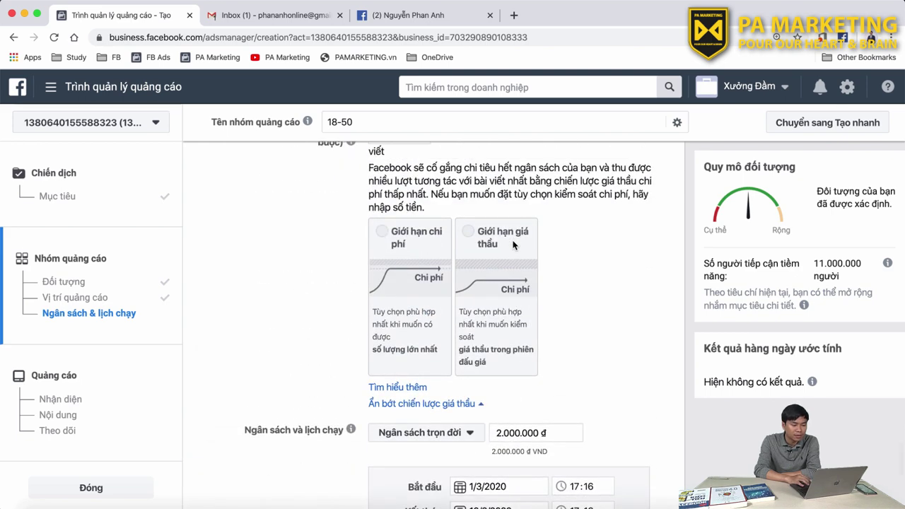
pyautogui.scroll(3, 513, 245)
pyautogui.scroll(-4, 513, 245)
pyautogui.scroll(-2, 513, 245)
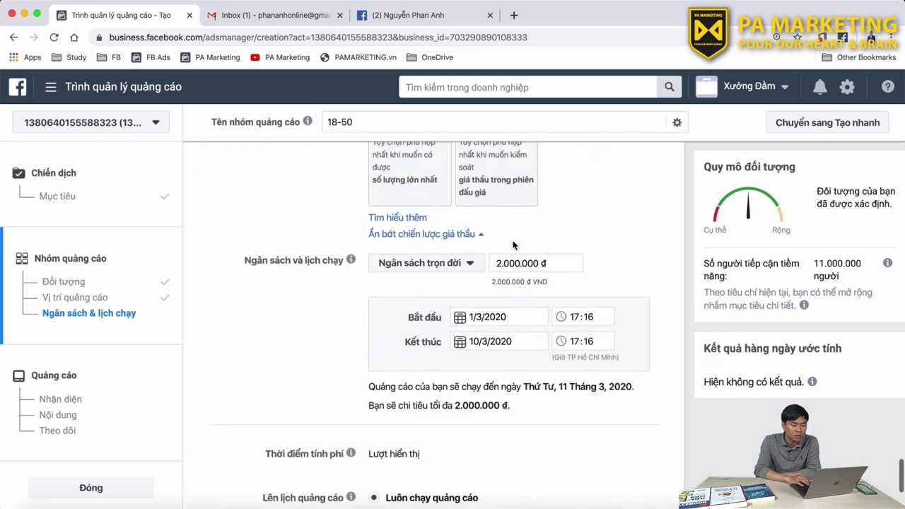
pyautogui.click(453, 265)
pyautogui.click(447, 286)
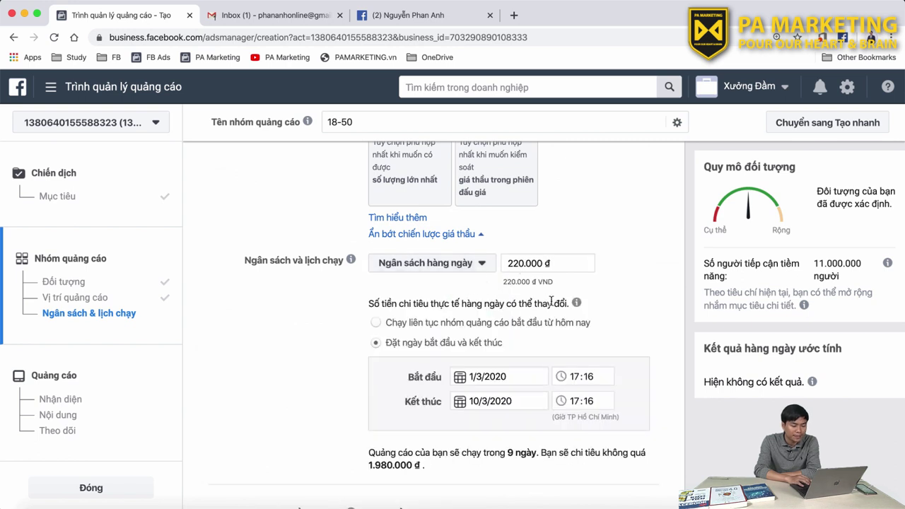
pyautogui.click(518, 263)
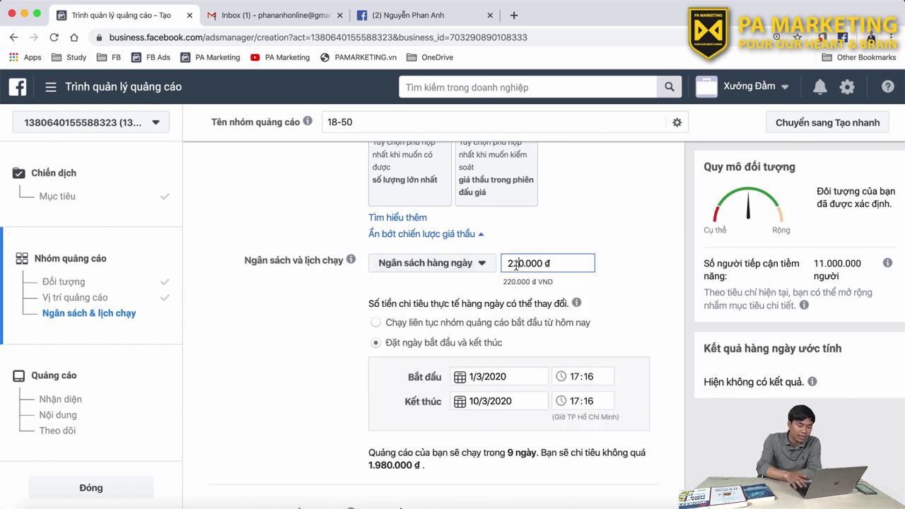
pyautogui.press('BackSpace')
pyautogui.write('0')
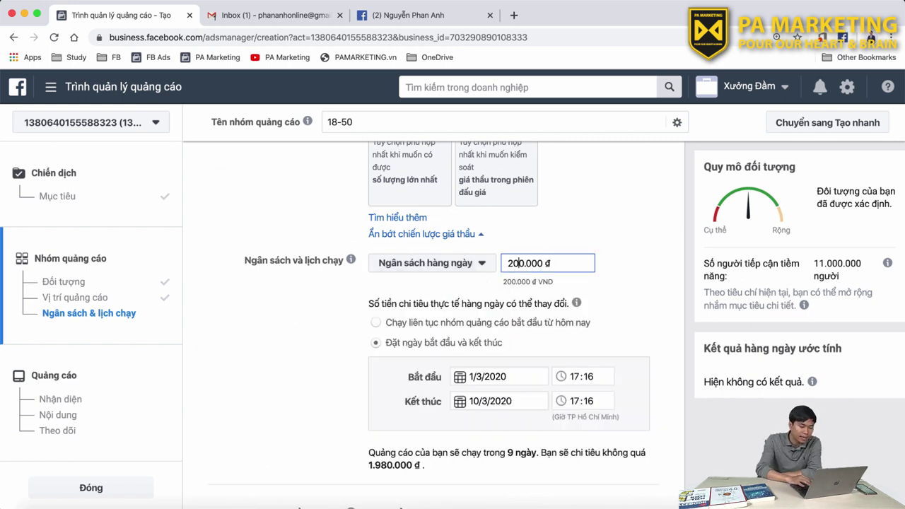
pyautogui.click(323, 344)
# - Set the ad set's end date to 11/3/2020 and check the summary of run length and maximum spend
pyautogui.click(519, 400)
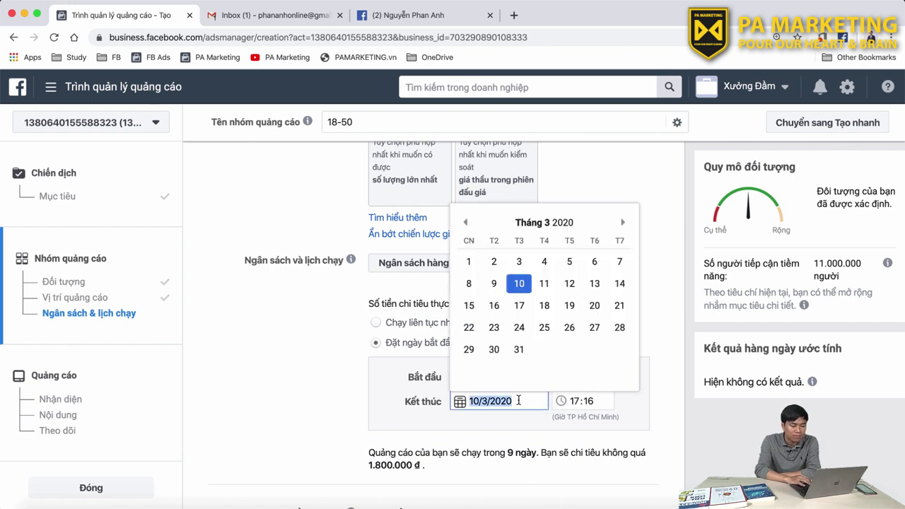
pyautogui.click(292, 398)
pyautogui.scroll(-3, 292, 398)
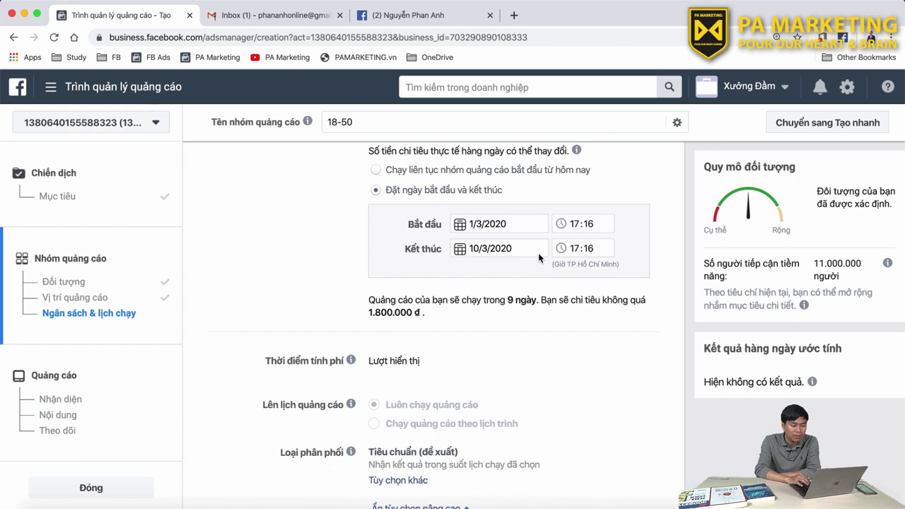
pyautogui.click(481, 248)
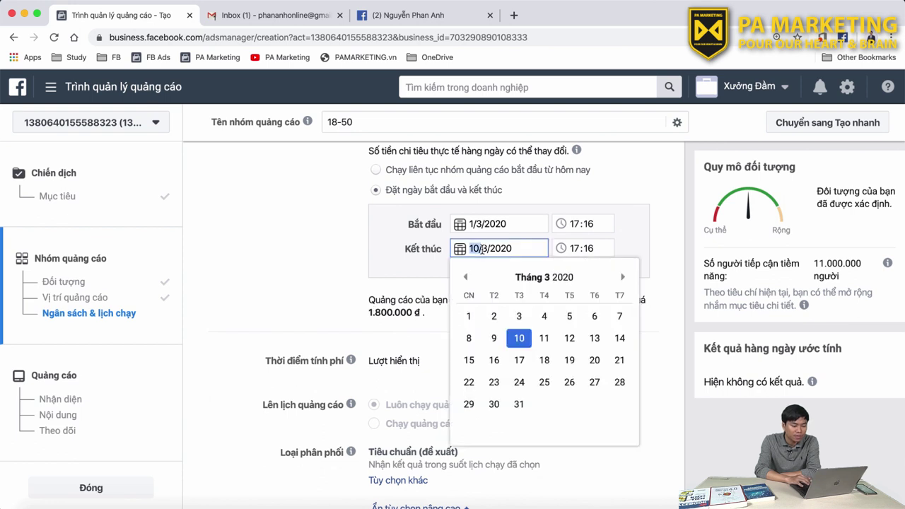
pyautogui.click(543, 344)
pyautogui.click(491, 361)
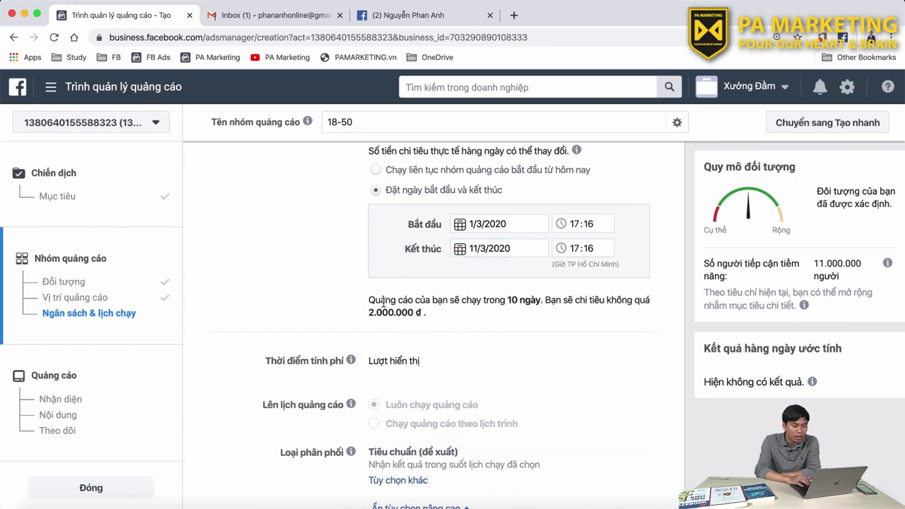
pyautogui.moveTo(494, 303); pyautogui.dragTo(527, 303)
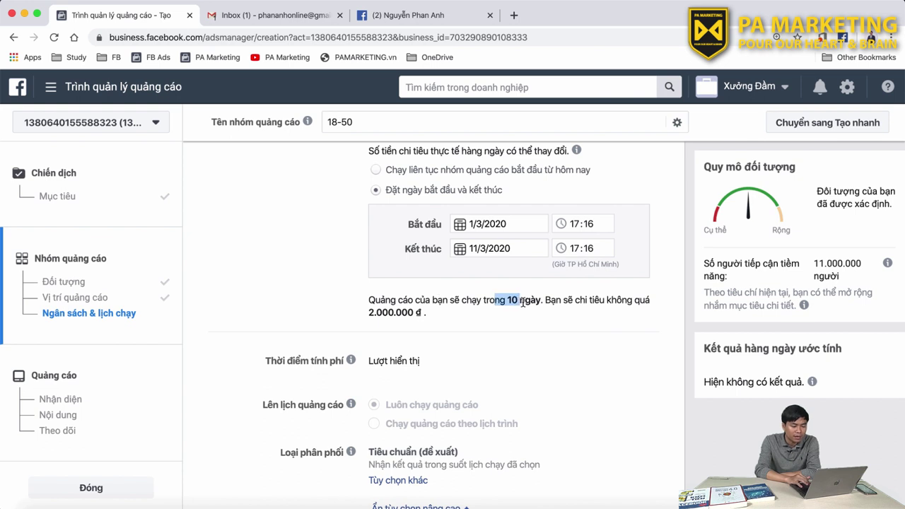
pyautogui.click(378, 311)
pyautogui.moveTo(358, 320); pyautogui.dragTo(411, 322)
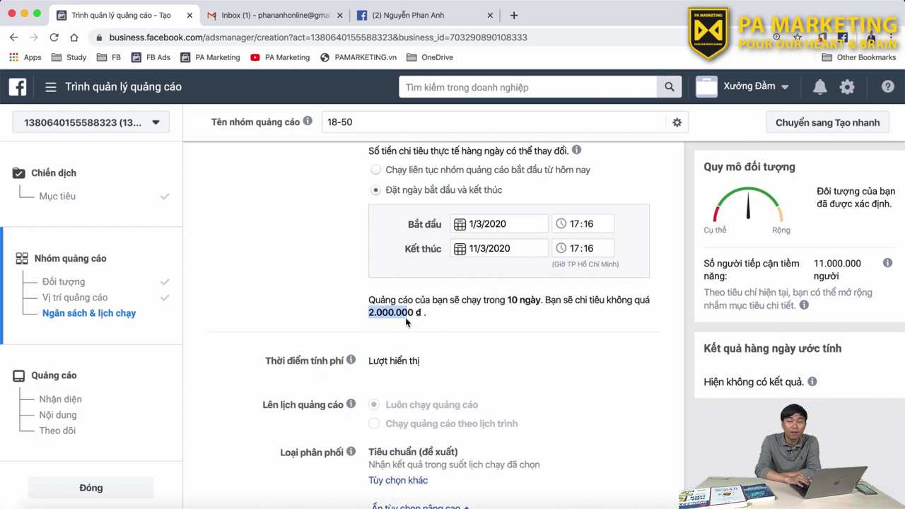
pyautogui.click(471, 332)
# - Expand the other options for Loại phân phối and view the requirement for Tăng tốc
pyautogui.scroll(-1, 480, 334)
pyautogui.scroll(-3, 481, 334)
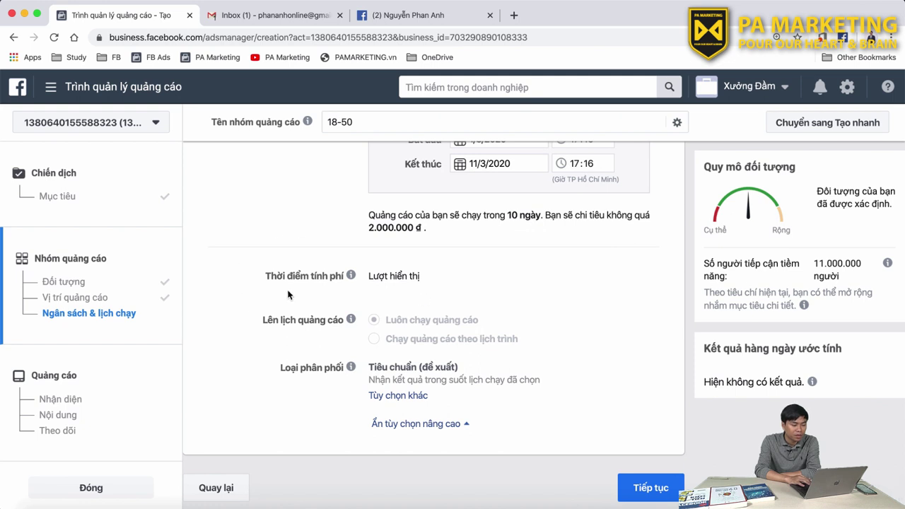
pyautogui.moveTo(354, 273)
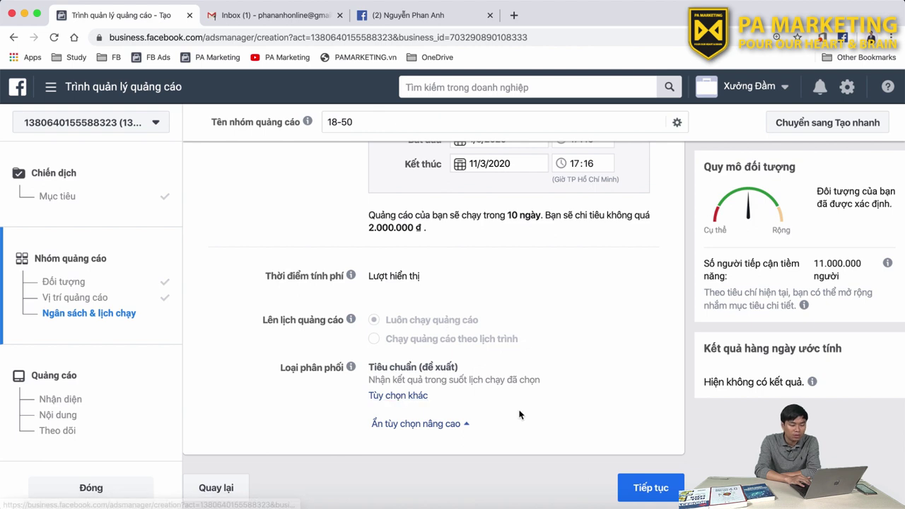
pyautogui.click(422, 402)
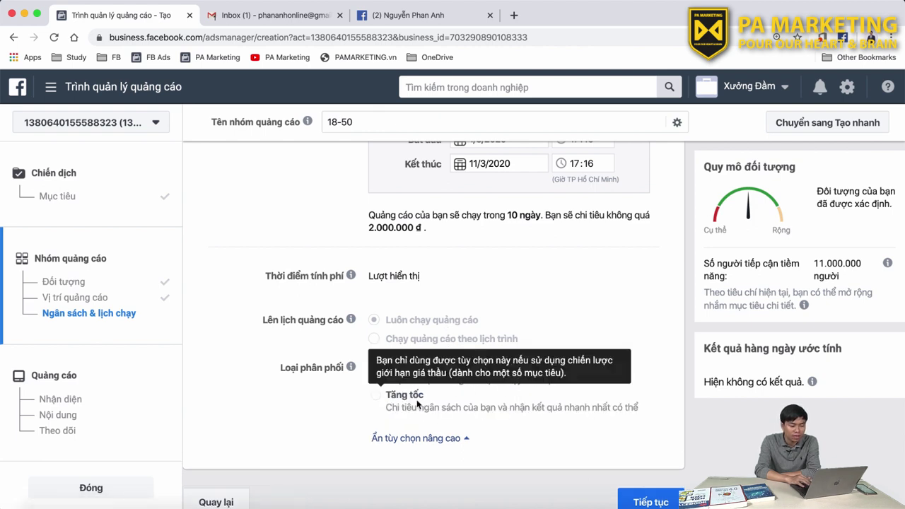
# - Review the ad set's placement, cost control, budget and schedule settings once more
pyautogui.scroll(7, 620, 389)
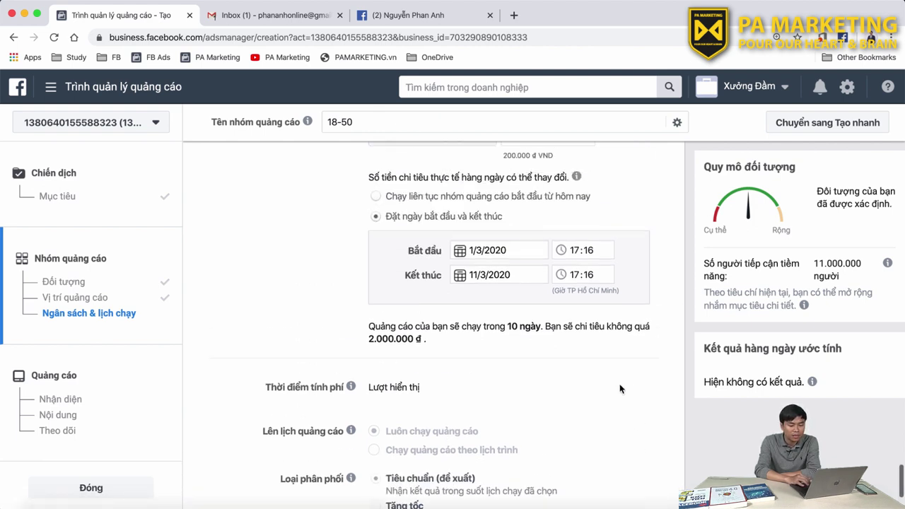
pyautogui.scroll(2, 620, 389)
pyautogui.scroll(-9, 620, 389)
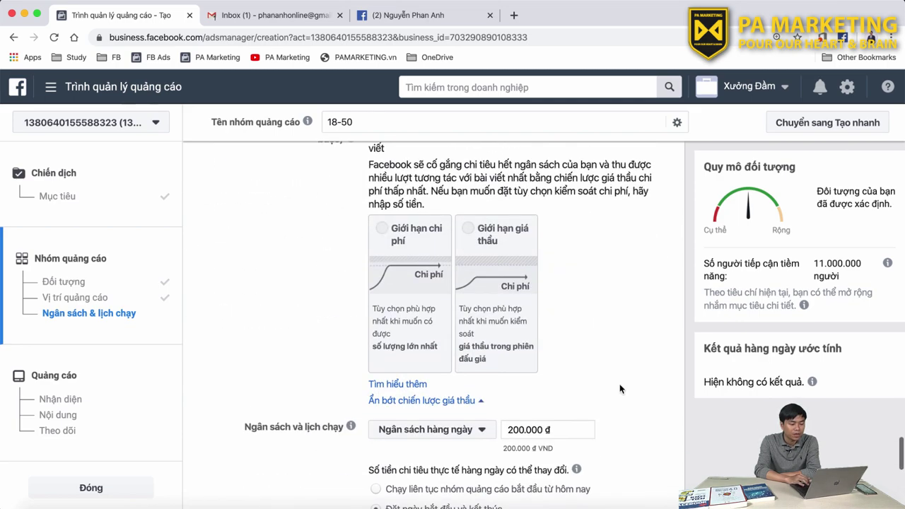
pyautogui.scroll(10, 619, 389)
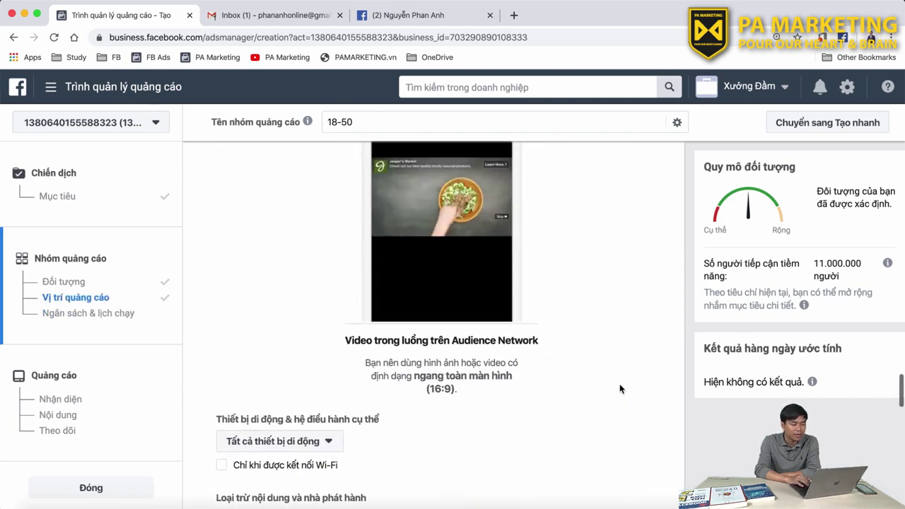
pyautogui.scroll(-6, 619, 389)
pyautogui.scroll(-5, 620, 389)
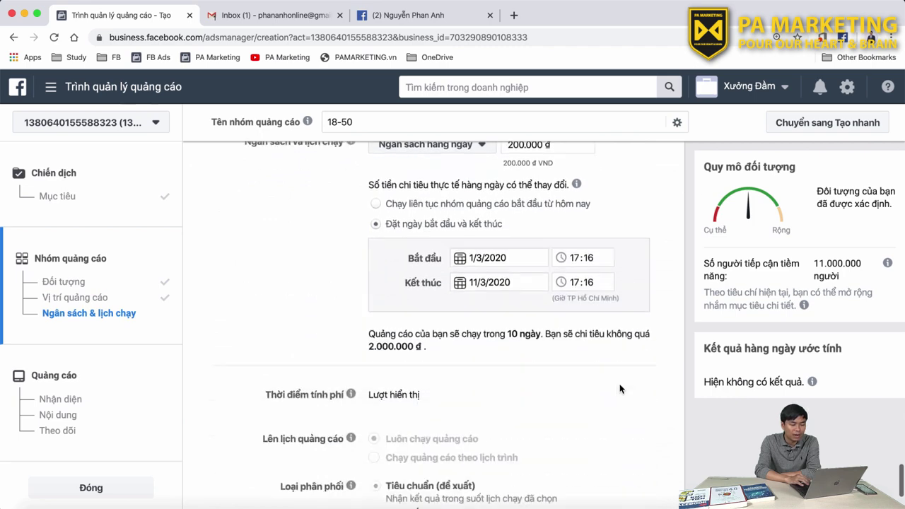
pyautogui.scroll(6, 620, 389)
pyautogui.scroll(1, 619, 389)
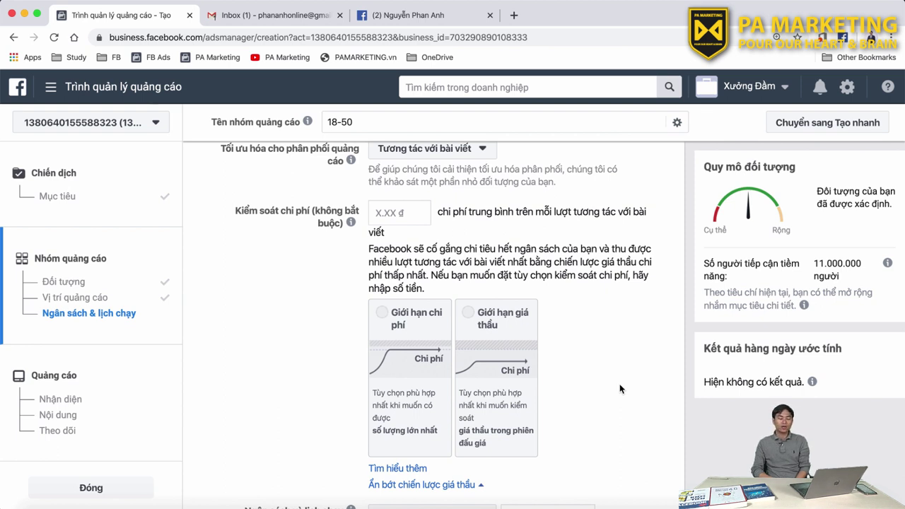
# - Continue from the ad set to the ad setup and activate the Tên quảng cáo field
pyautogui.scroll(-10, 620, 389)
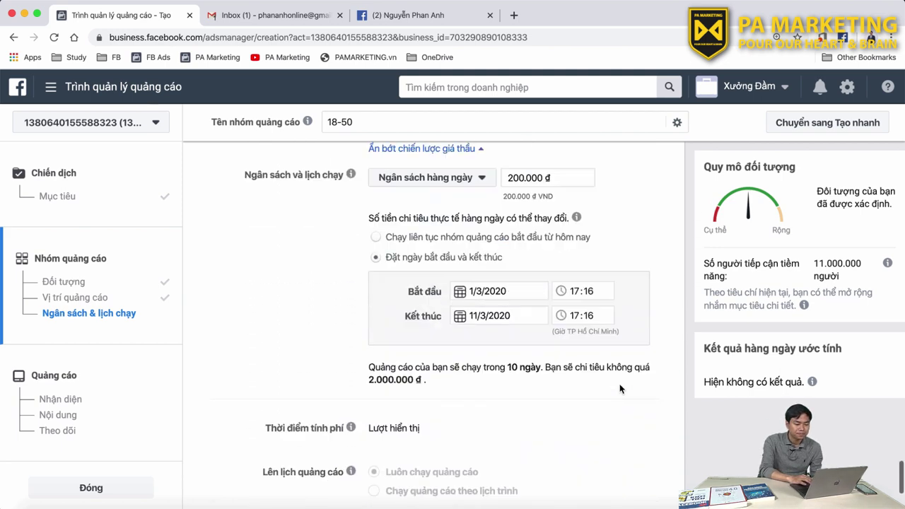
pyautogui.click(652, 488)
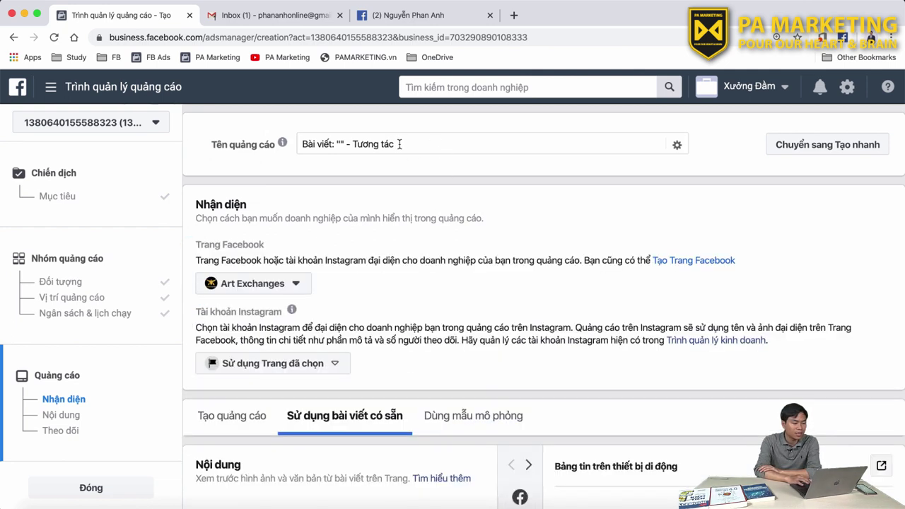
pyautogui.click(403, 145)
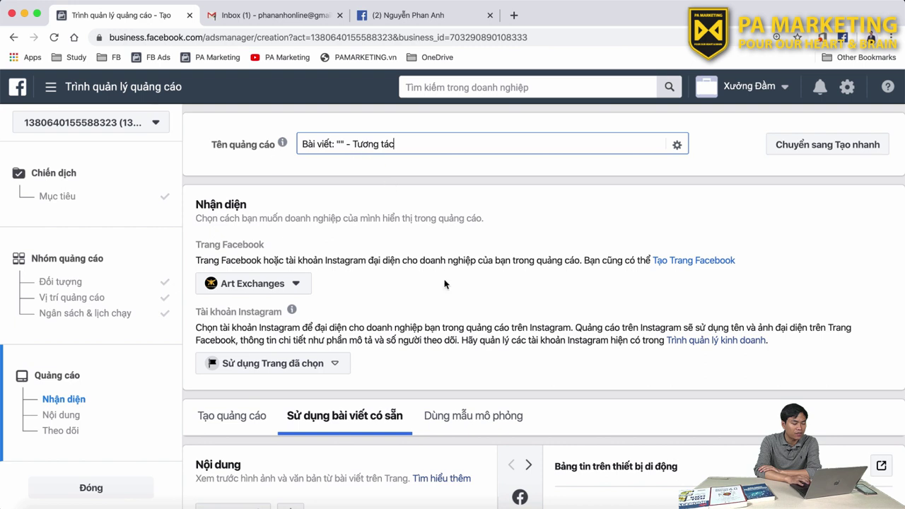
pyautogui.scroll(-1, 446, 285)
pyautogui.scroll(1, 420, 265)
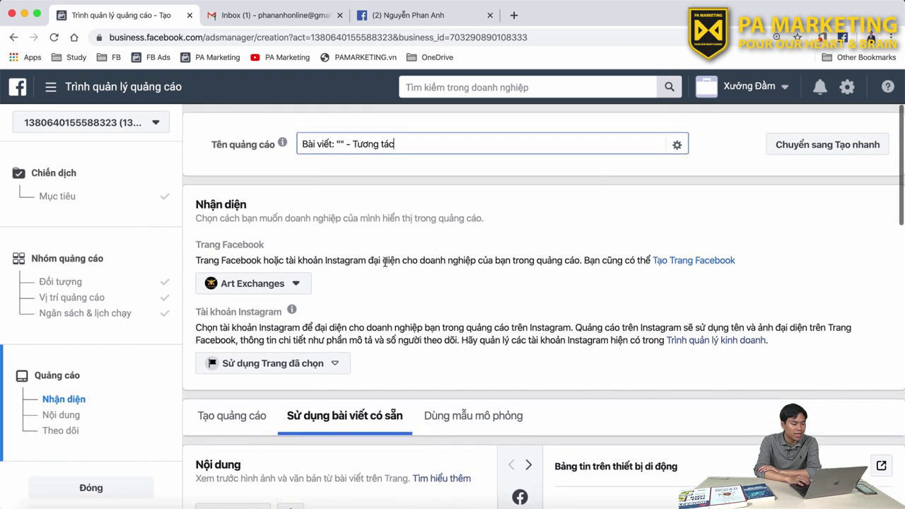
# - Find the Facebook Page with the search term "pa" and choose PA Marketing Academy as the ad's identity
pyautogui.click(258, 291)
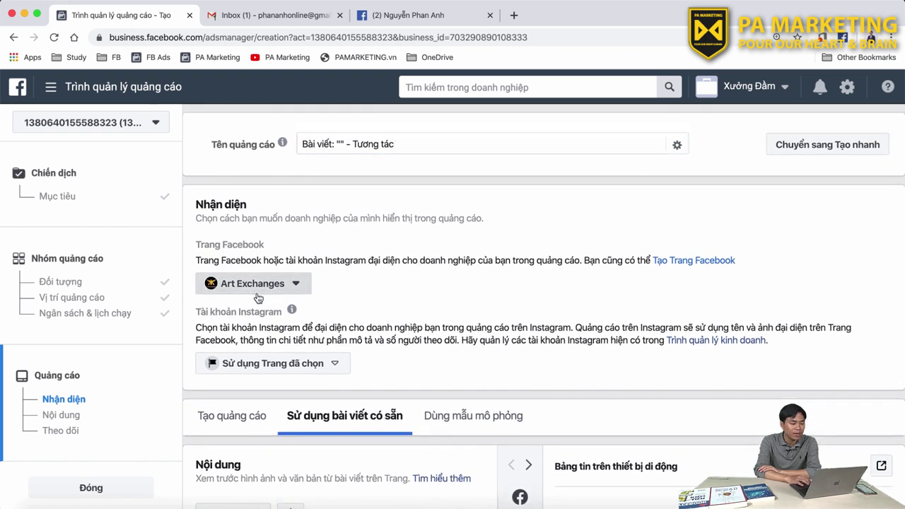
pyautogui.scroll(-3, 368, 357)
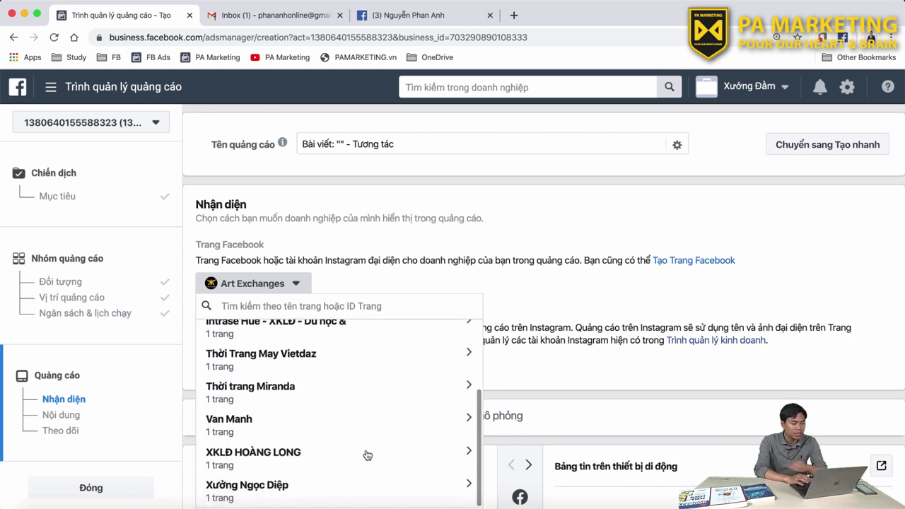
pyautogui.write('pa')
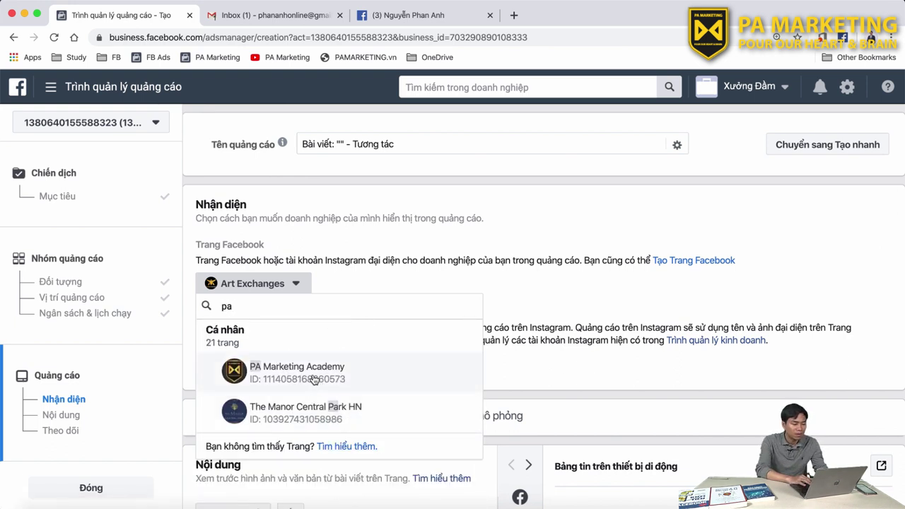
pyautogui.click(396, 366)
# - Look over the Instagram account setting and the existing-post content section of the ad
pyautogui.scroll(-2, 491, 322)
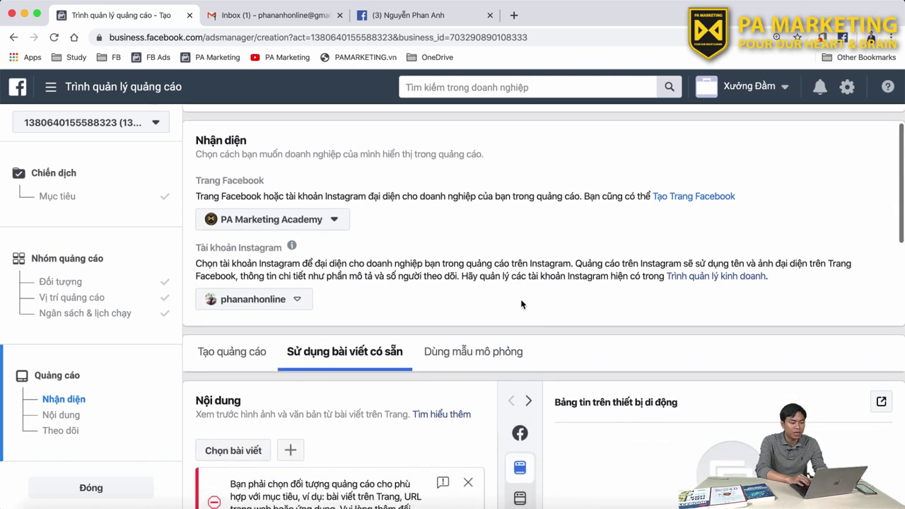
pyautogui.scroll(-2, 372, 237)
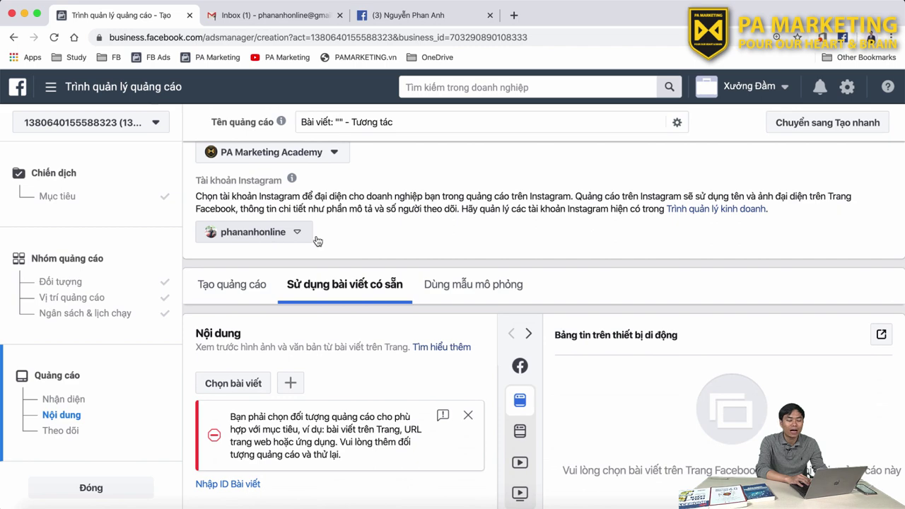
pyautogui.scroll(2, 401, 241)
pyautogui.scroll(-2, 401, 242)
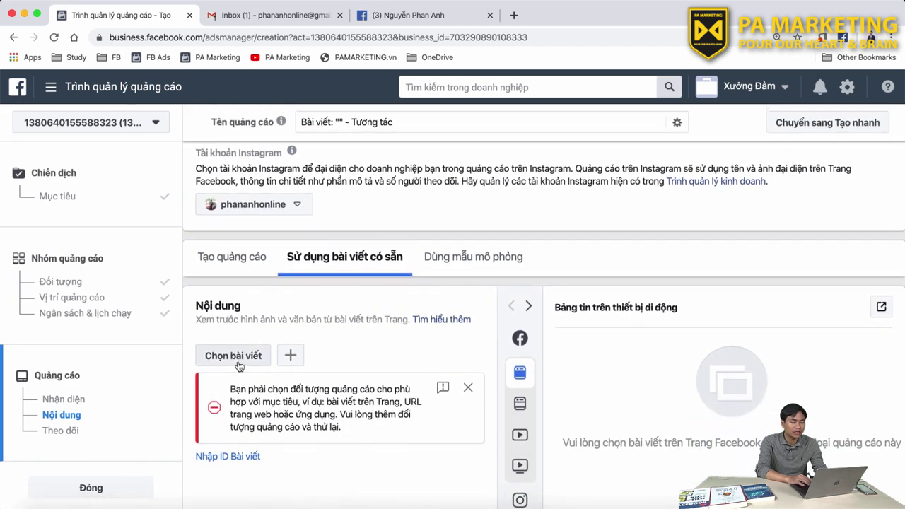
pyautogui.scroll(-1, 244, 256)
pyautogui.scroll(1, 245, 255)
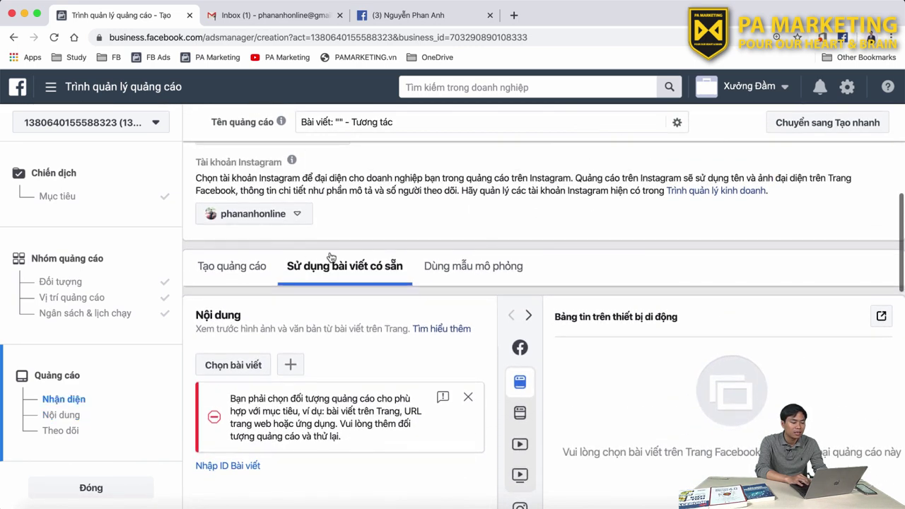
# - Look at the Tạo quảng cáo format options and the mockup picker, and return to Sử dụng bài viết có sẵn
pyautogui.click(229, 268)
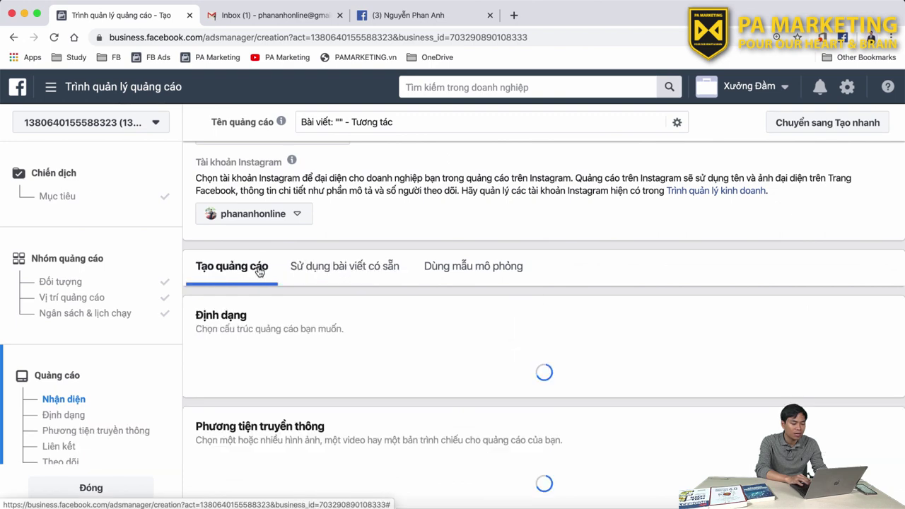
pyautogui.scroll(-2, 345, 226)
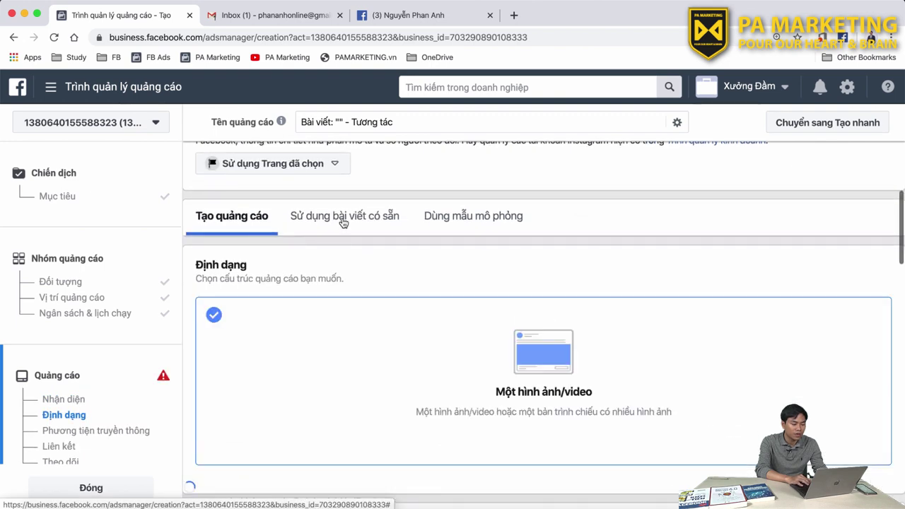
pyautogui.click(343, 221)
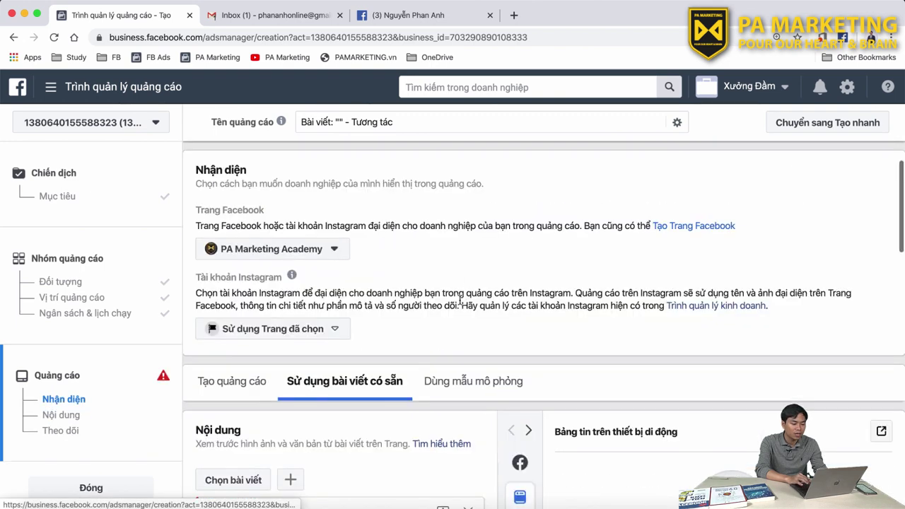
pyautogui.click(445, 386)
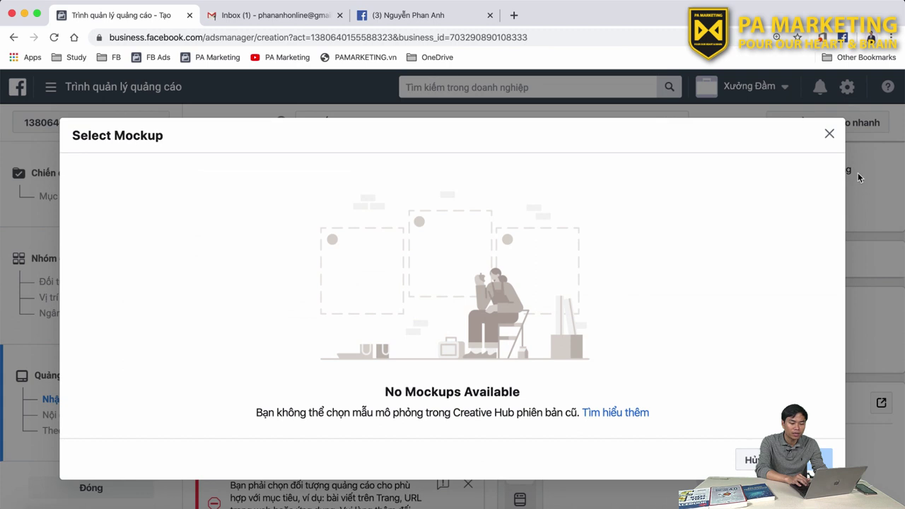
pyautogui.click(831, 135)
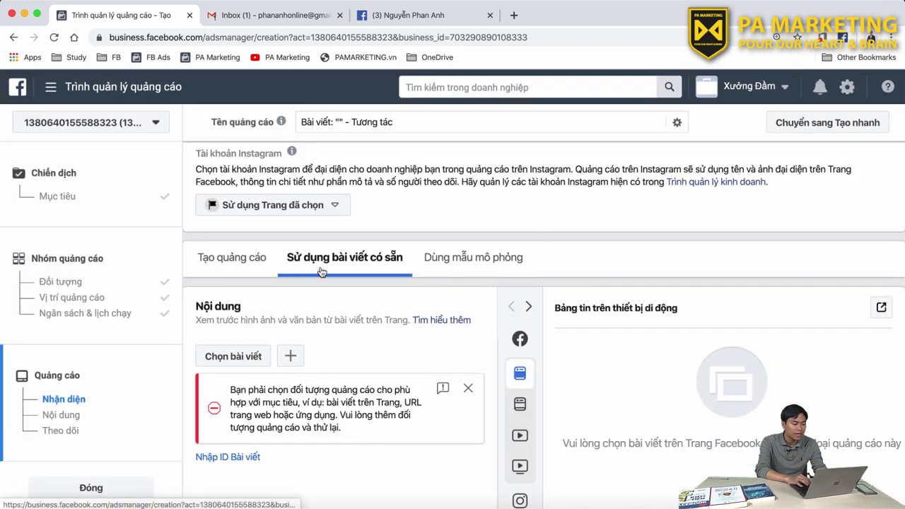
# - Choose the existing Page post "KG LỚP TỐI ƯU QC TRÊN Facebook" from 5 Tháng 2, 2020 as the ad's content
pyautogui.scroll(-1, 354, 320)
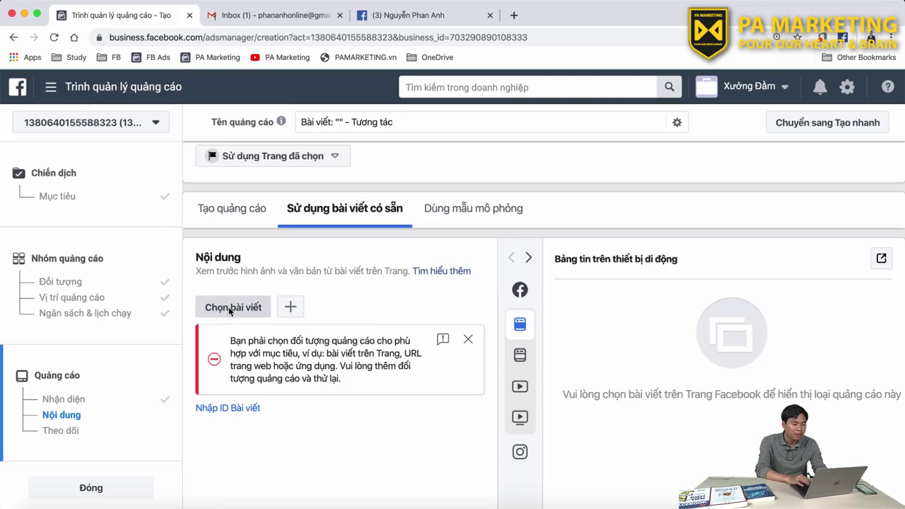
pyautogui.click(233, 307)
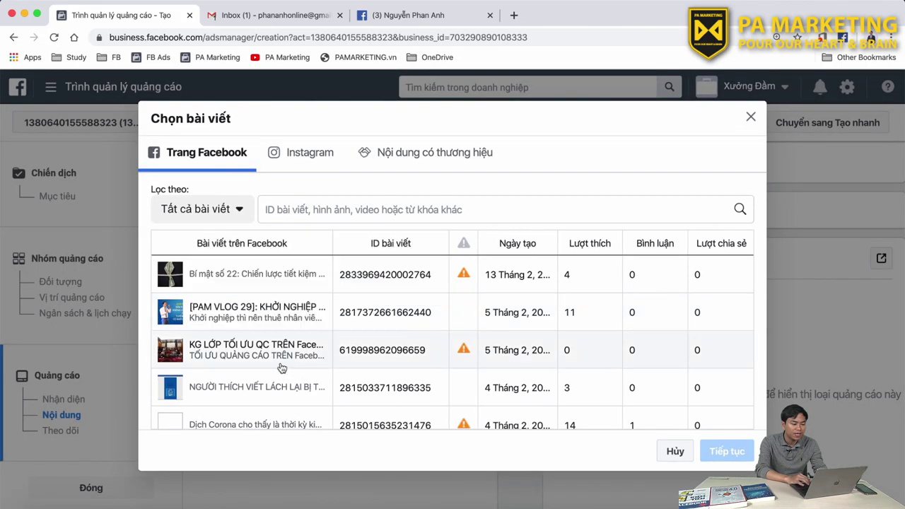
pyautogui.scroll(-2, 283, 368)
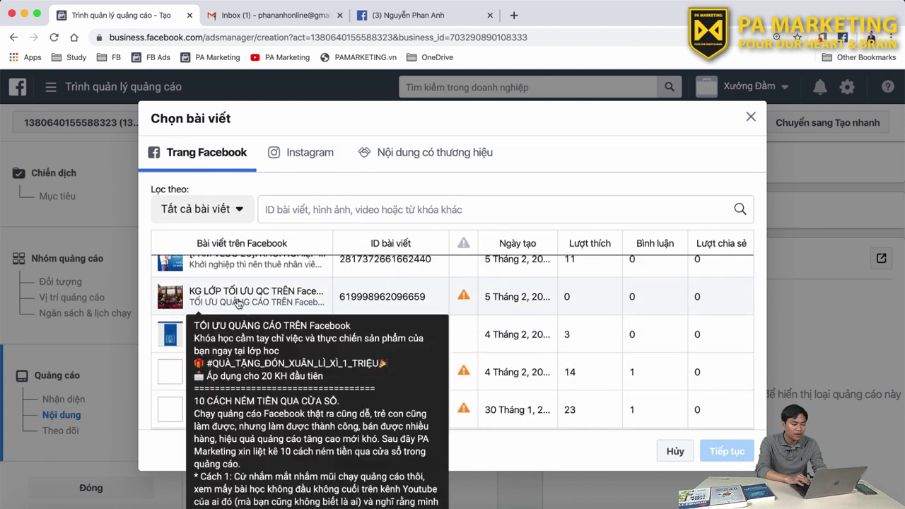
pyautogui.click(233, 297)
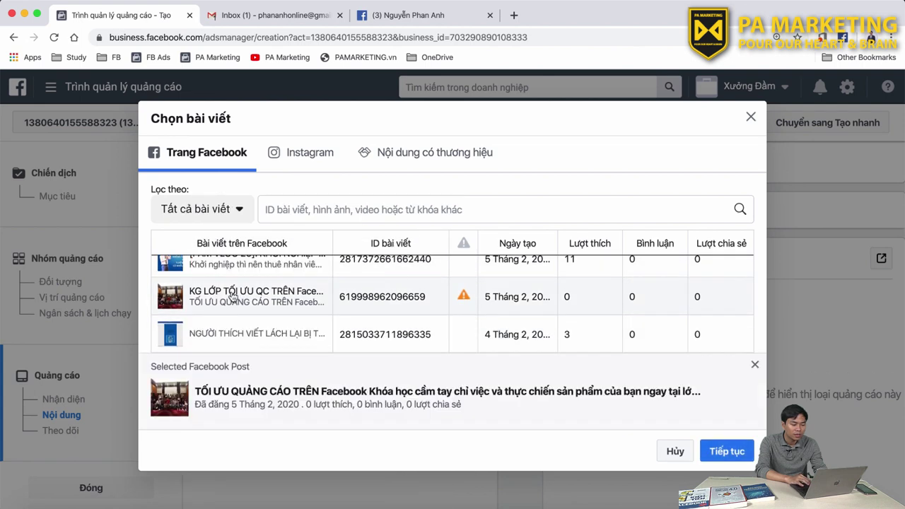
pyautogui.click(728, 452)
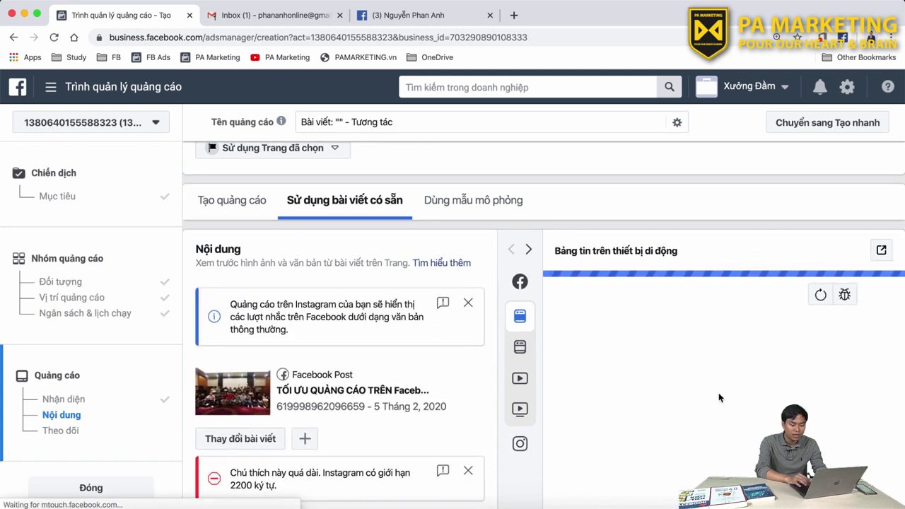
# - Reduce the page zoom to 110% and dismiss the Instagram caption-length error below the chosen post
pyautogui.press('super+minus')
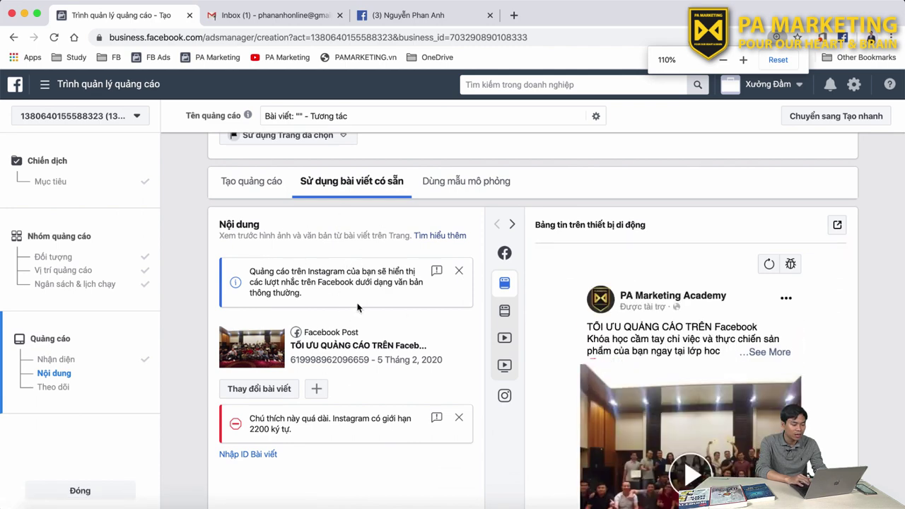
pyautogui.scroll(-1, 380, 336)
pyautogui.scroll(2, 380, 335)
pyautogui.scroll(-1, 379, 335)
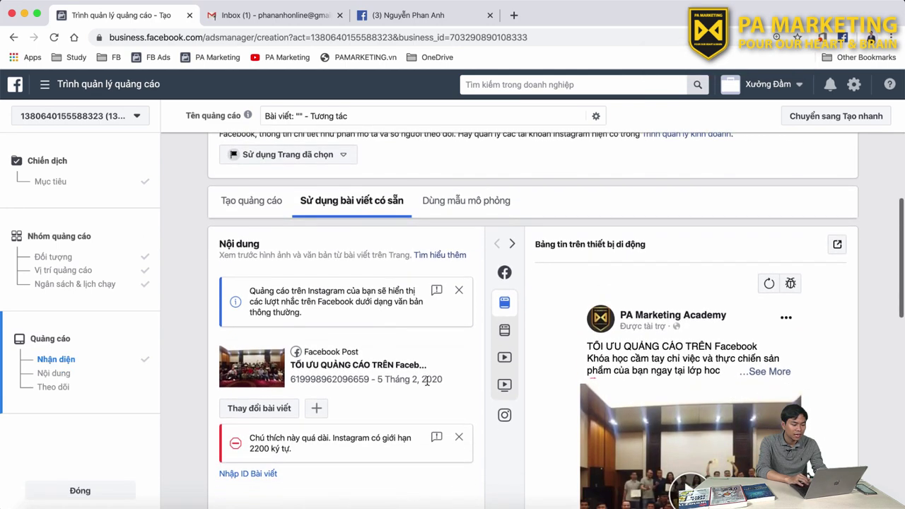
pyautogui.click(459, 439)
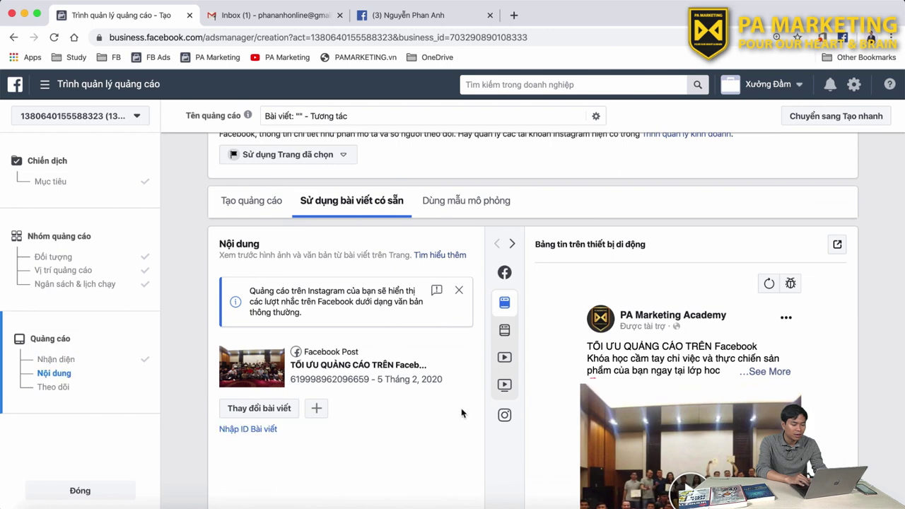
# - Examine the ad's mobile feed preview, including its Page name, post text, video and Messenger call to action
pyautogui.scroll(-10, 461, 408)
pyautogui.scroll(8, 461, 408)
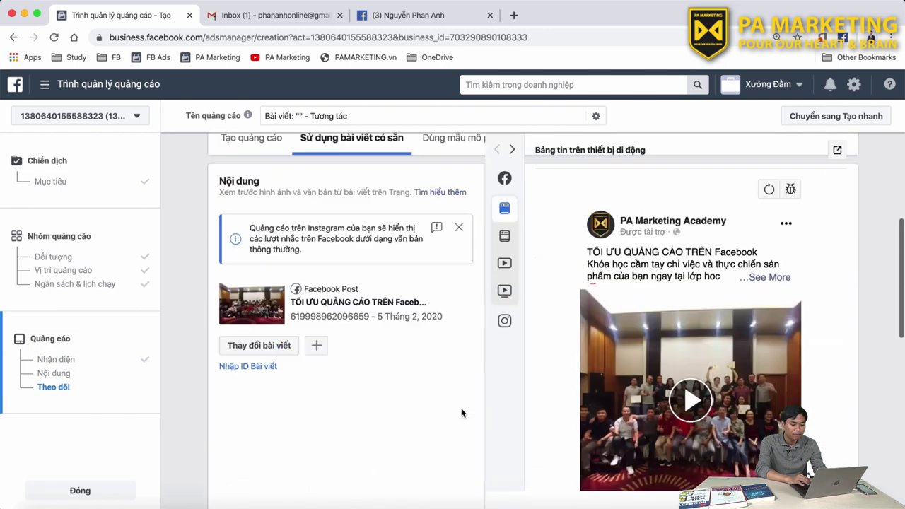
pyautogui.scroll(-1, 658, 362)
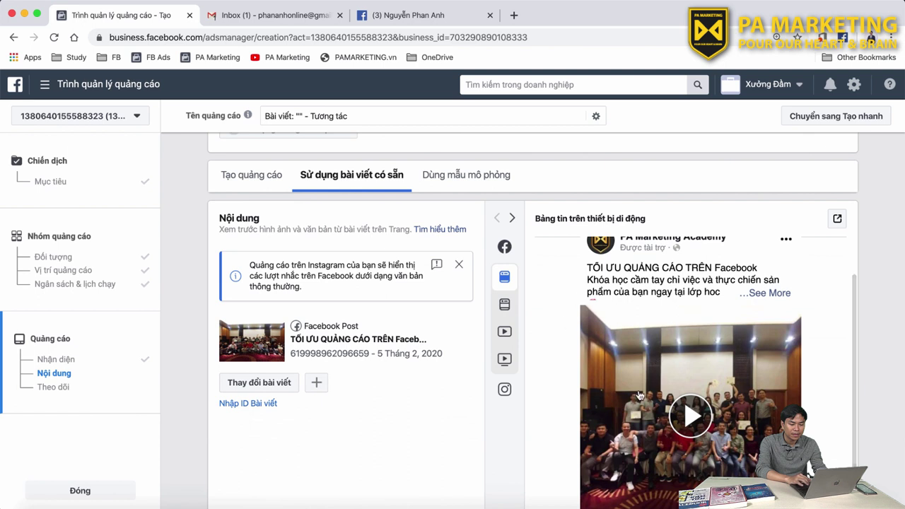
pyautogui.scroll(1, 651, 375)
pyautogui.scroll(-3, 656, 338)
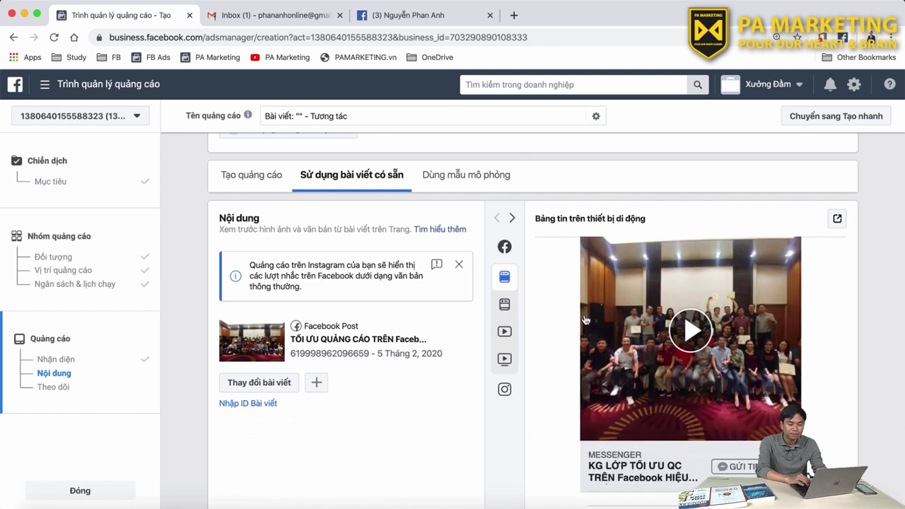
pyautogui.scroll(1, 676, 327)
pyautogui.scroll(1, 677, 328)
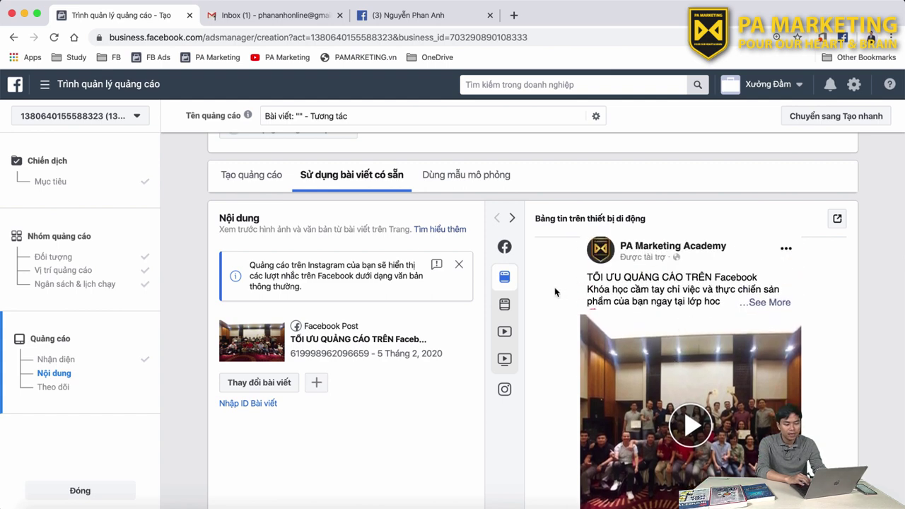
pyautogui.scroll(-1, 555, 292)
pyautogui.scroll(1, 537, 283)
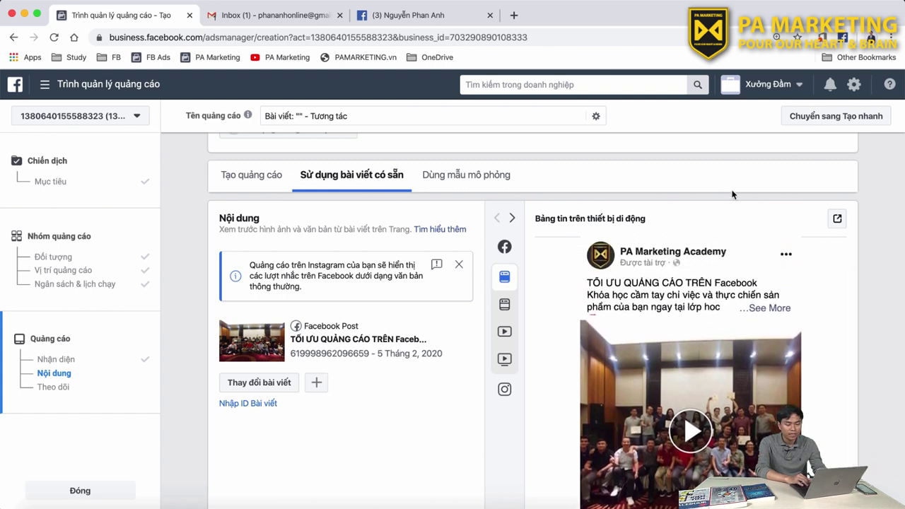
pyautogui.scroll(-1, 733, 194)
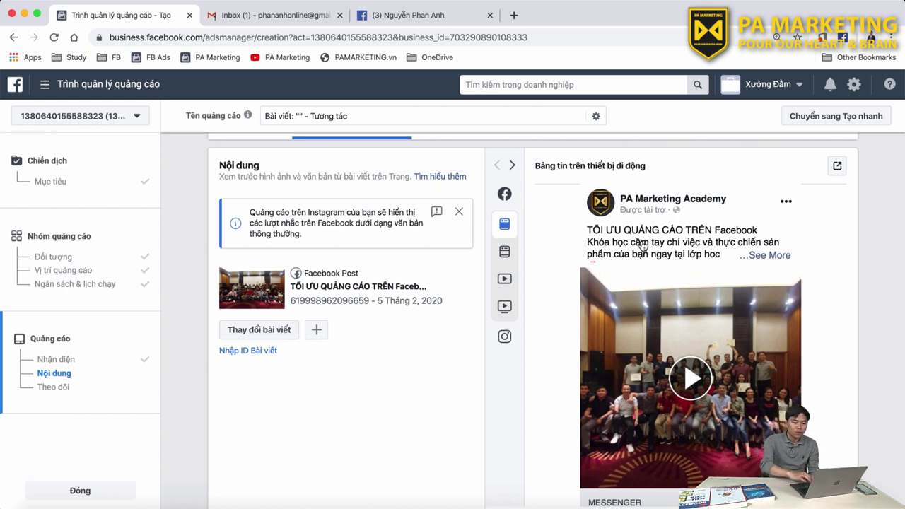
pyautogui.scroll(-2, 643, 245)
pyautogui.scroll(1, 640, 247)
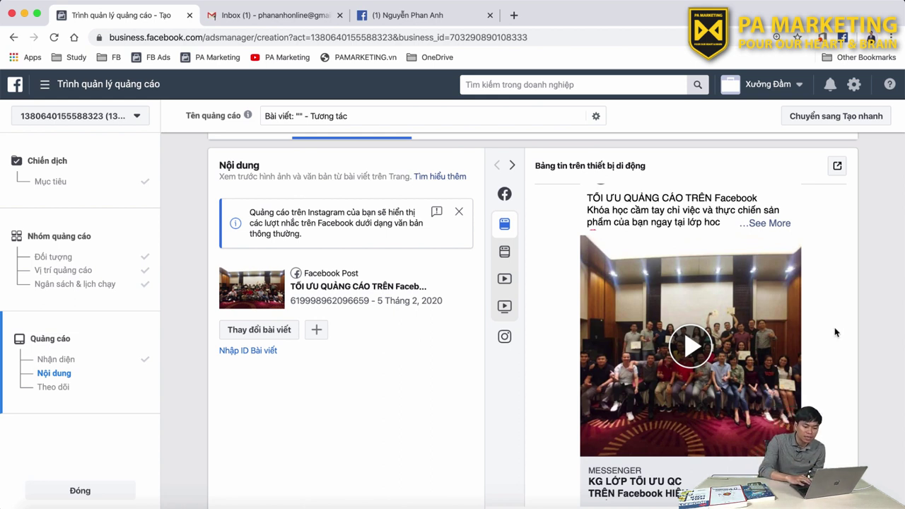
pyautogui.scroll(2, 835, 332)
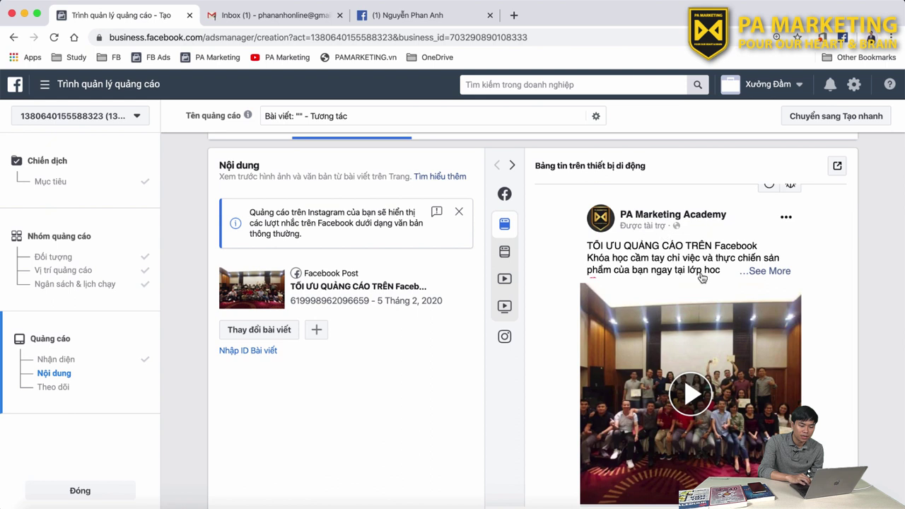
pyautogui.scroll(-2, 703, 277)
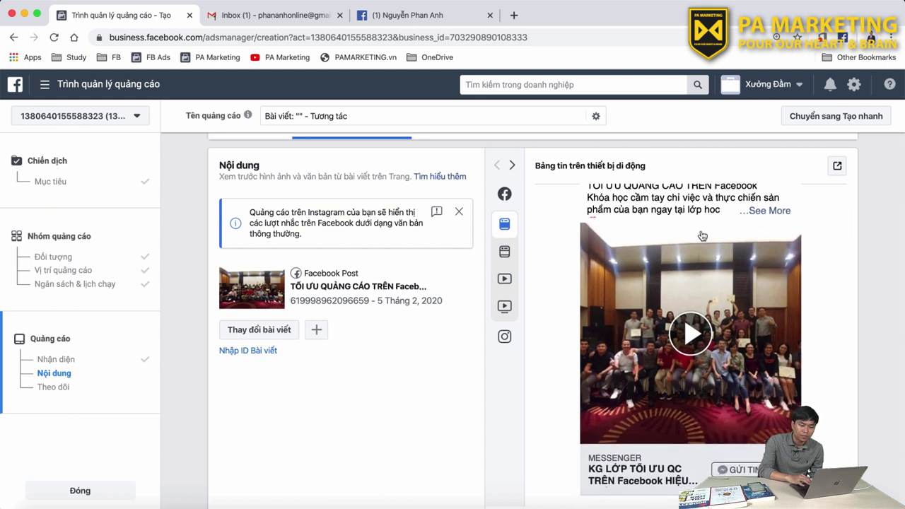
pyautogui.scroll(1, 702, 235)
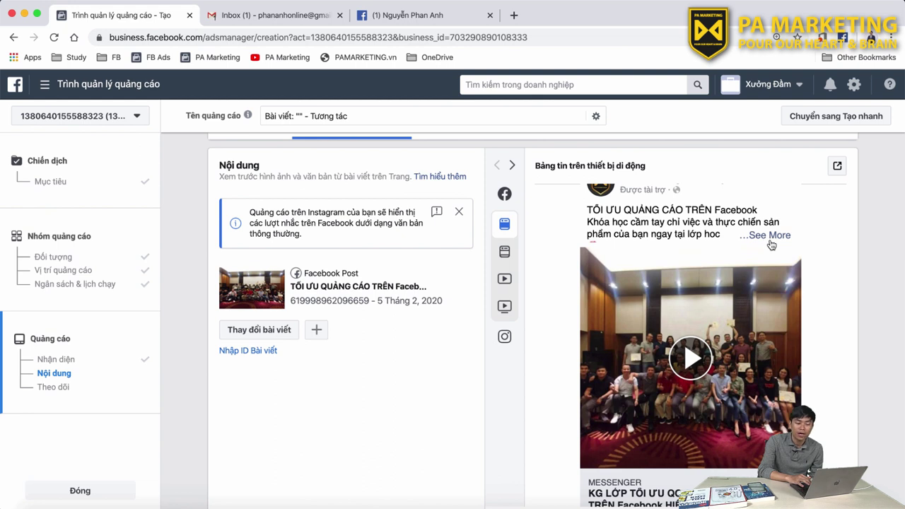
pyautogui.scroll(-3, 776, 275)
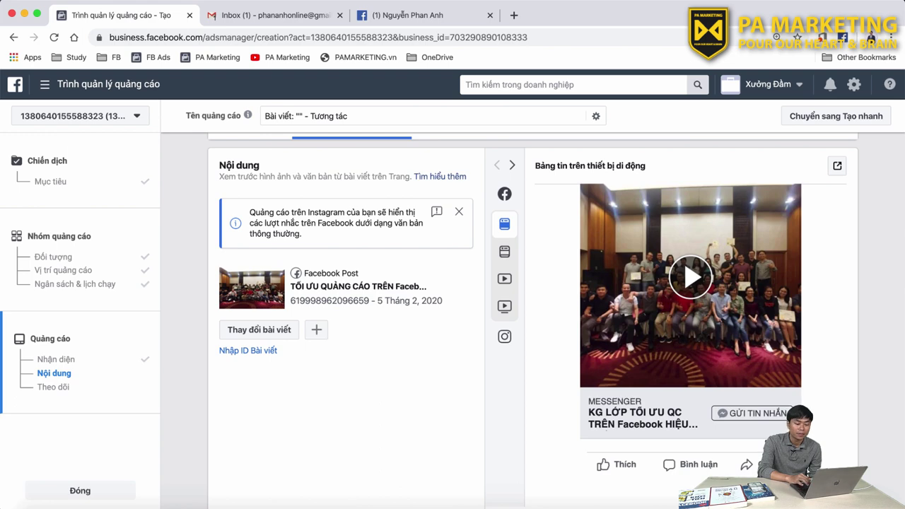
# - Look over the ad's Theo dõi tracking settings and recheck its identity and post content sections
pyautogui.scroll(-10, 778, 417)
pyautogui.scroll(8, 778, 418)
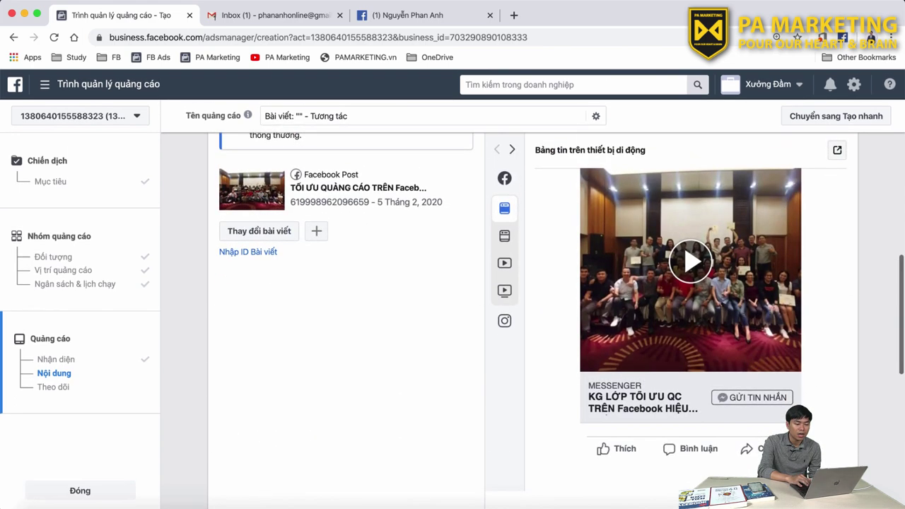
pyautogui.scroll(-5, 477, 453)
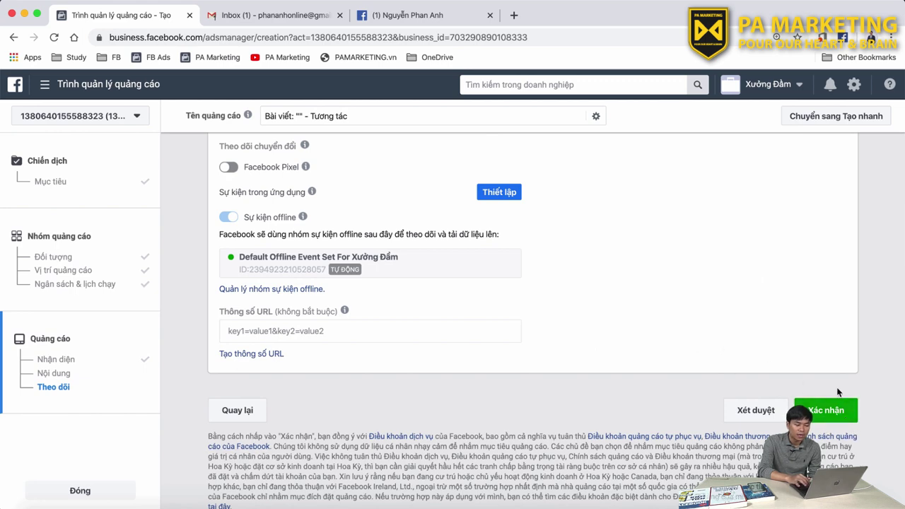
pyautogui.scroll(10, 427, 289)
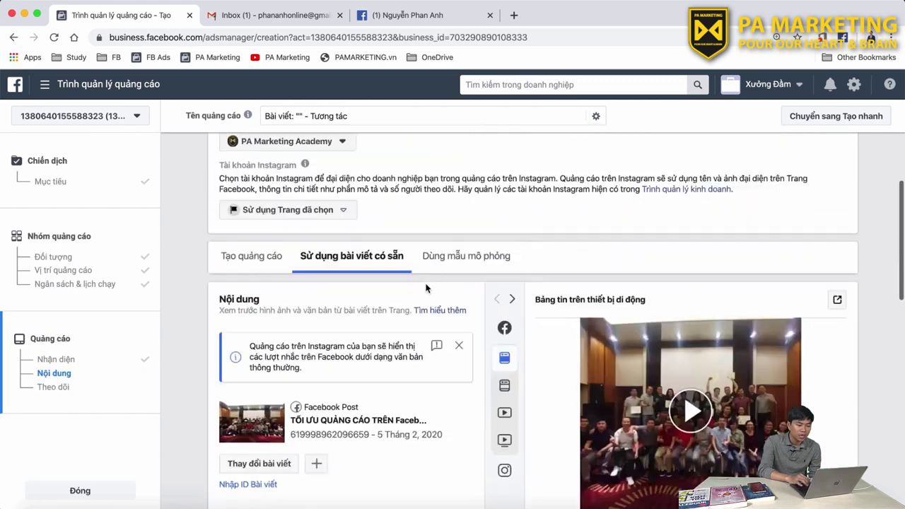
pyautogui.scroll(2, 426, 288)
pyautogui.scroll(-7, 426, 289)
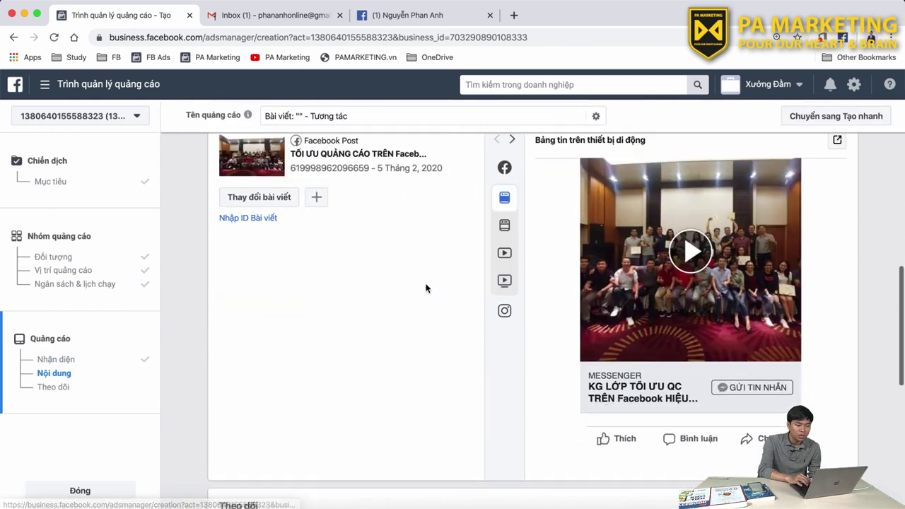
pyautogui.scroll(3, 426, 288)
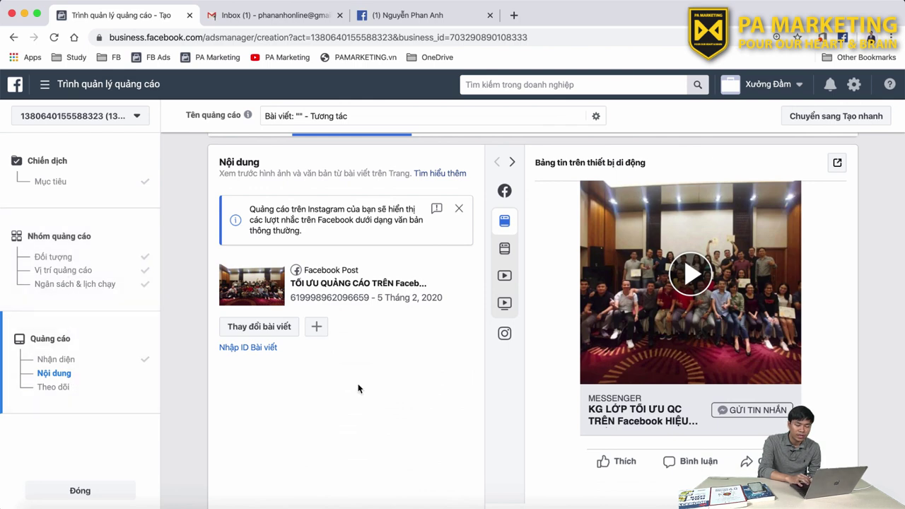
pyautogui.scroll(-2, 358, 388)
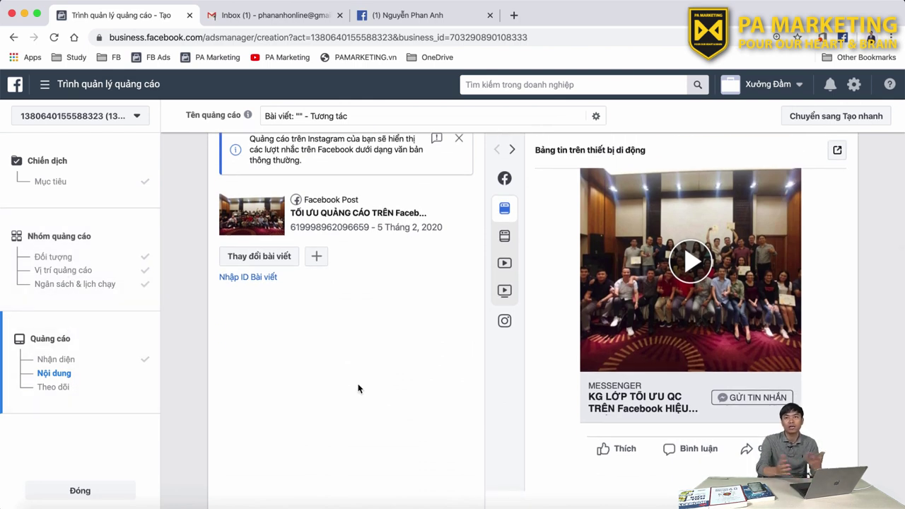
pyautogui.scroll(-10, 358, 388)
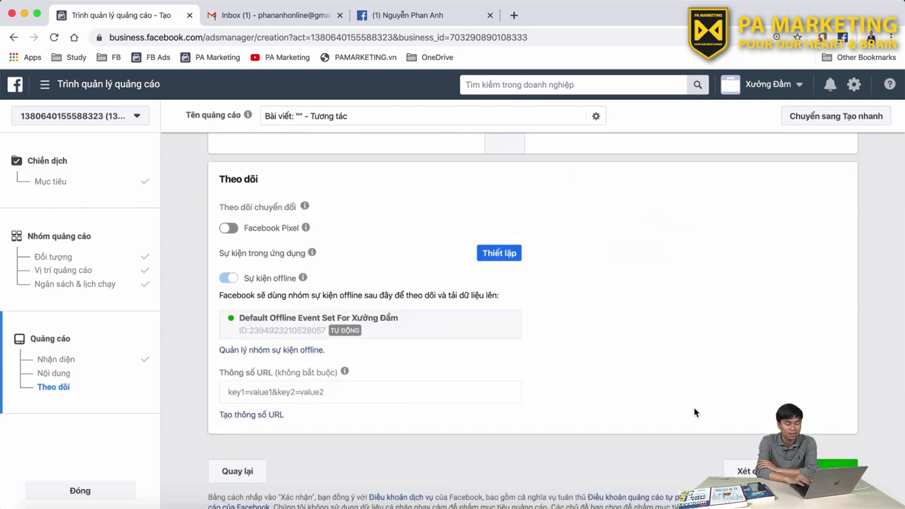
pyautogui.scroll(5, 691, 411)
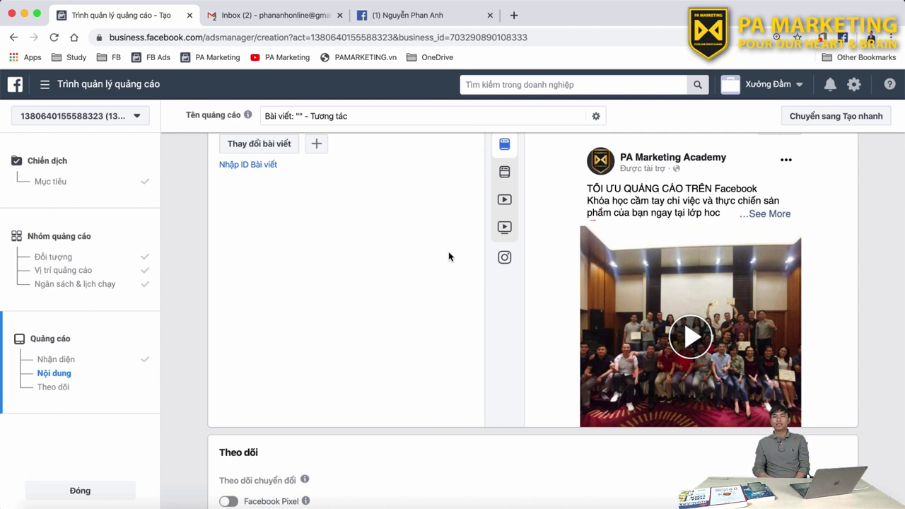
pyautogui.scroll(10, 449, 251)
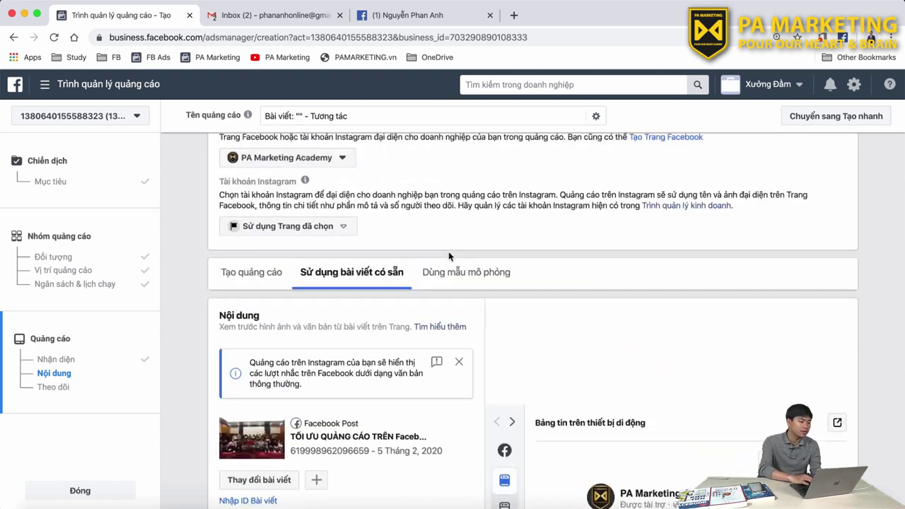
# - Return to the campaign's objective, review its engagement type, name, split test and budget optimization settings, and continue to the ad set
pyautogui.click(50, 184)
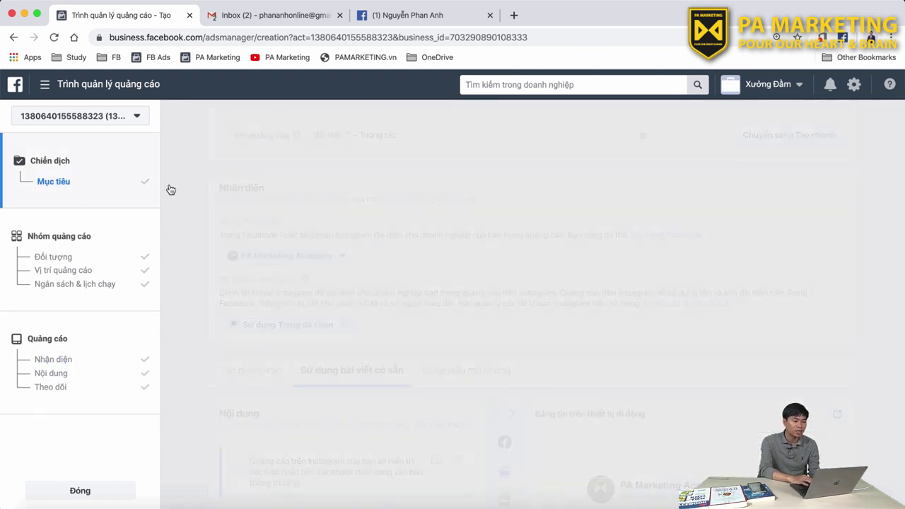
pyautogui.scroll(-3, 573, 265)
pyautogui.scroll(-5, 574, 267)
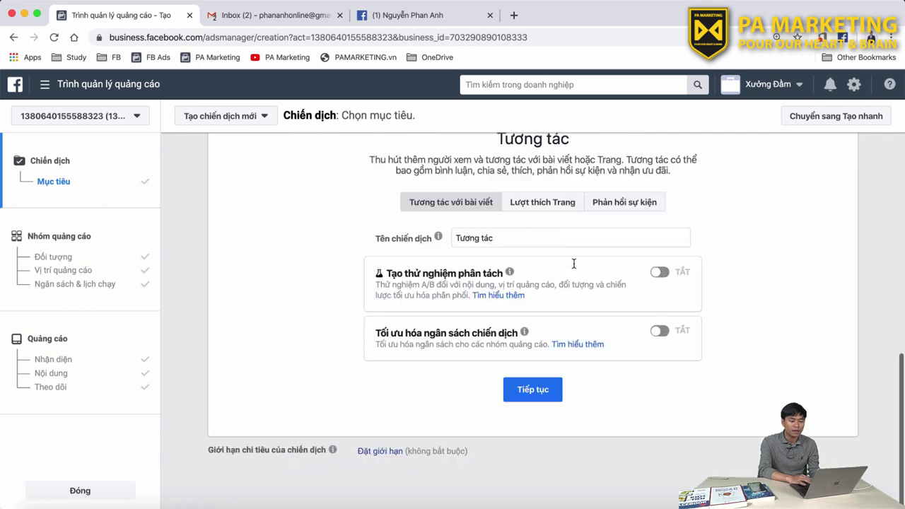
pyautogui.moveTo(524, 332)
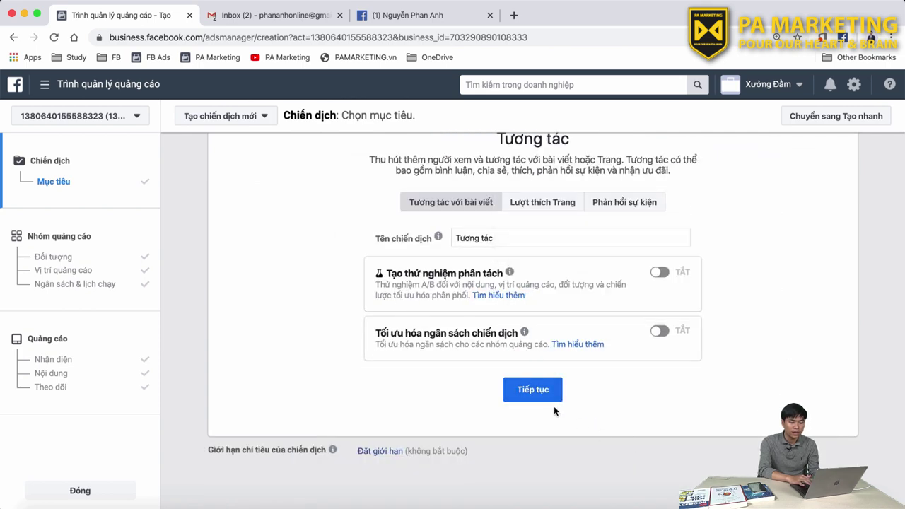
pyautogui.click(541, 393)
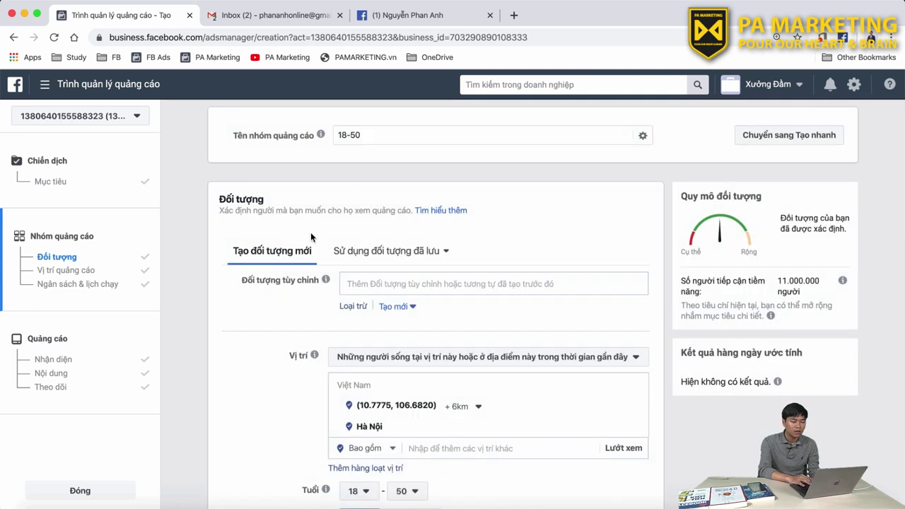
# - Review the ad set's Đối tượng settings, from custom audience and locations to age, gender and language
pyautogui.scroll(-1, 345, 278)
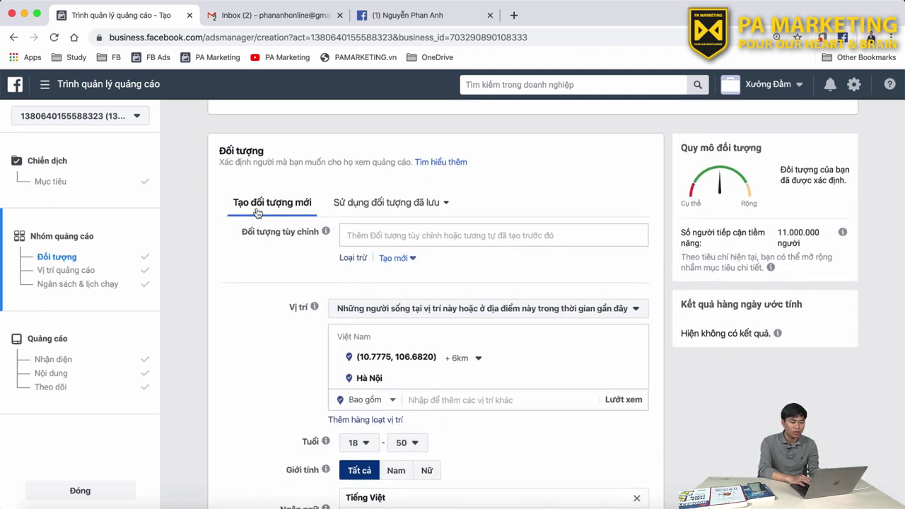
pyautogui.scroll(-2, 287, 262)
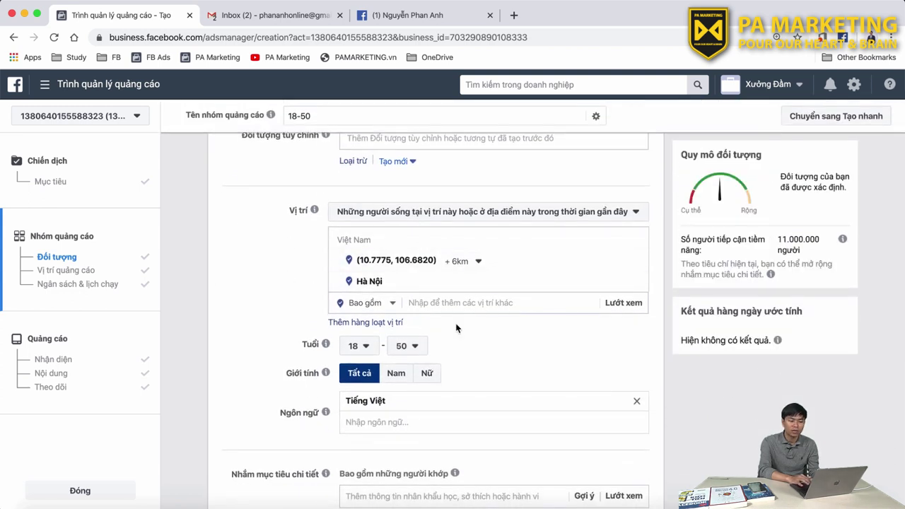
pyautogui.scroll(-1, 461, 273)
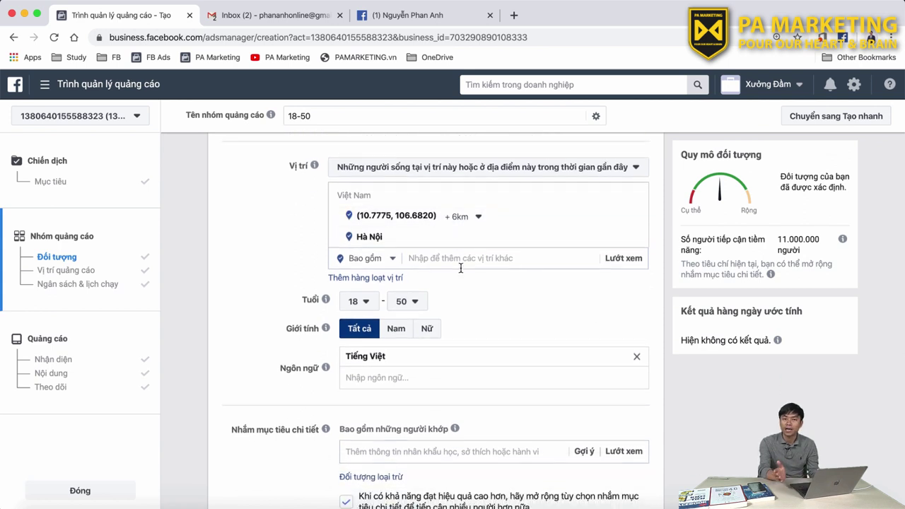
pyautogui.scroll(-1, 461, 268)
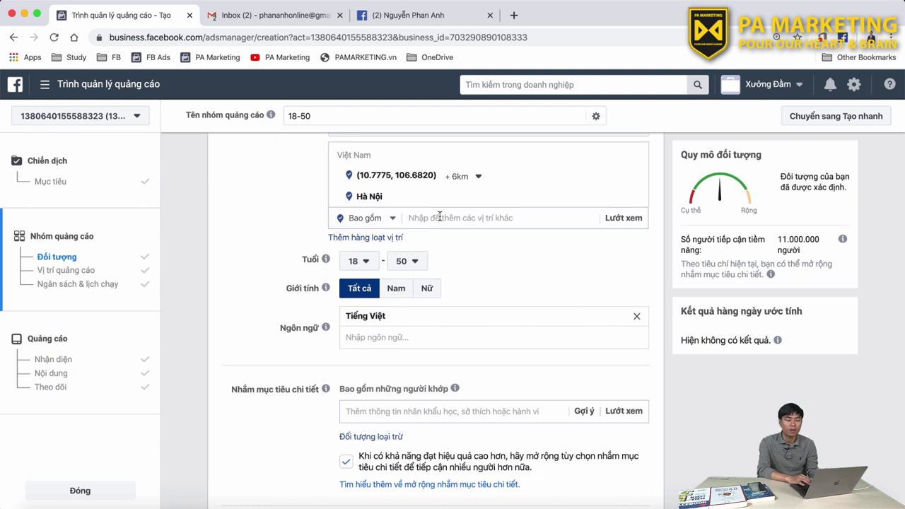
pyautogui.scroll(-1, 490, 259)
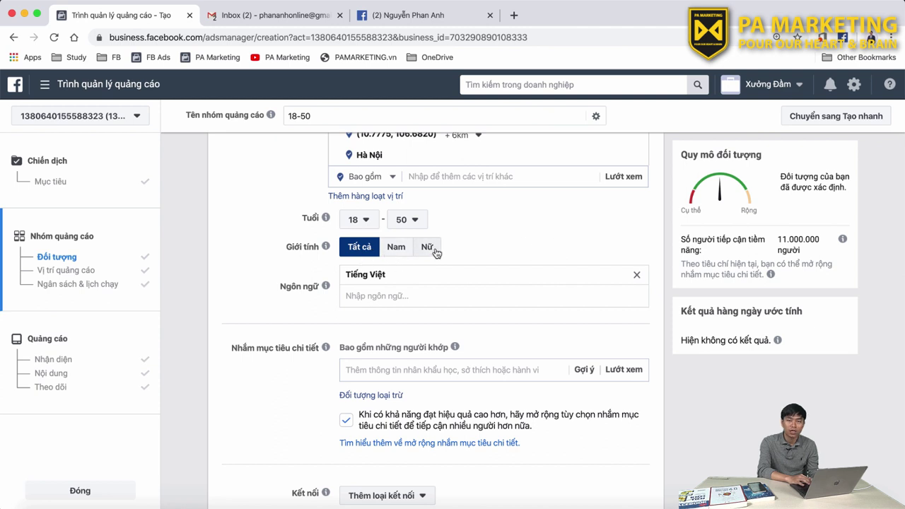
pyautogui.scroll(-1, 502, 278)
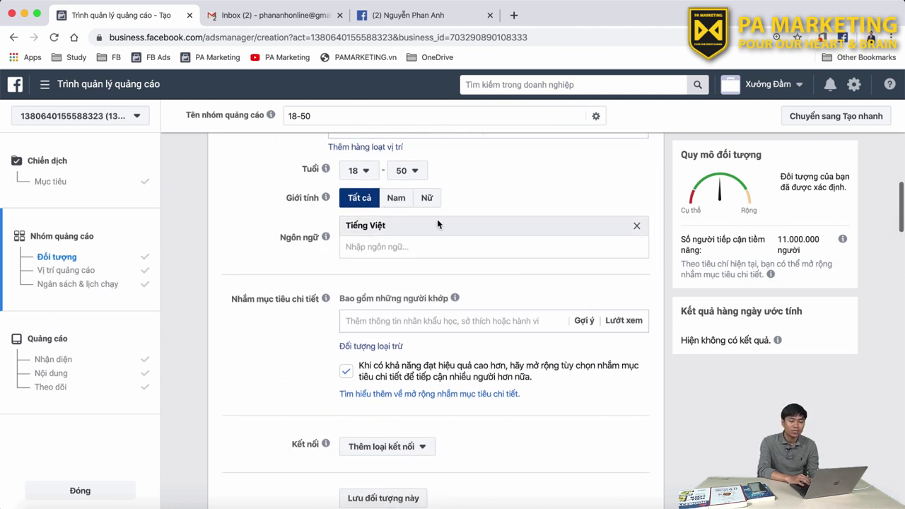
pyautogui.scroll(-2, 477, 268)
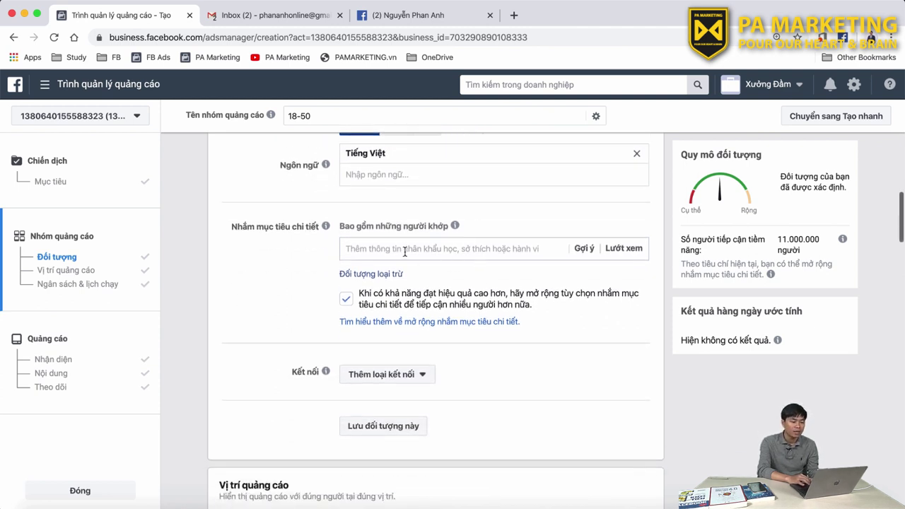
# - Look through the detailed targeting categories and the available connection types for the audience
pyautogui.click(615, 248)
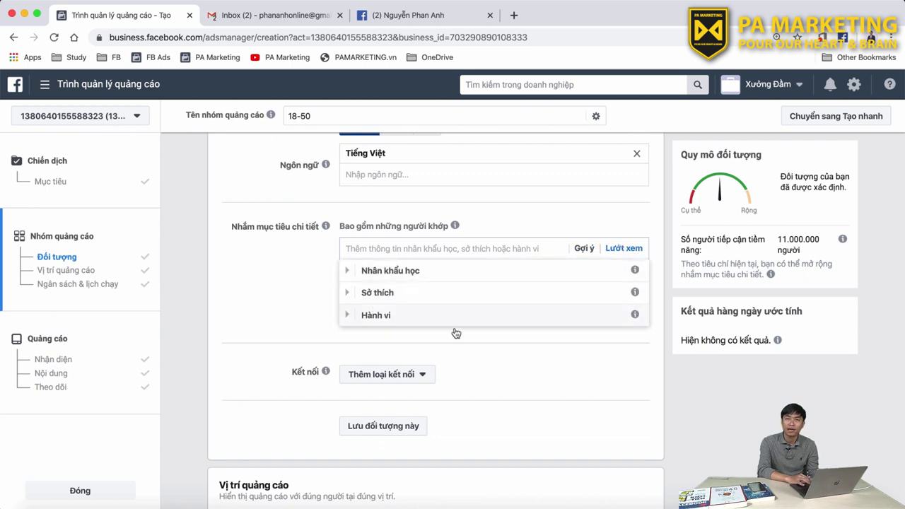
pyautogui.scroll(-2, 456, 330)
pyautogui.click(542, 346)
pyautogui.scroll(-2, 542, 346)
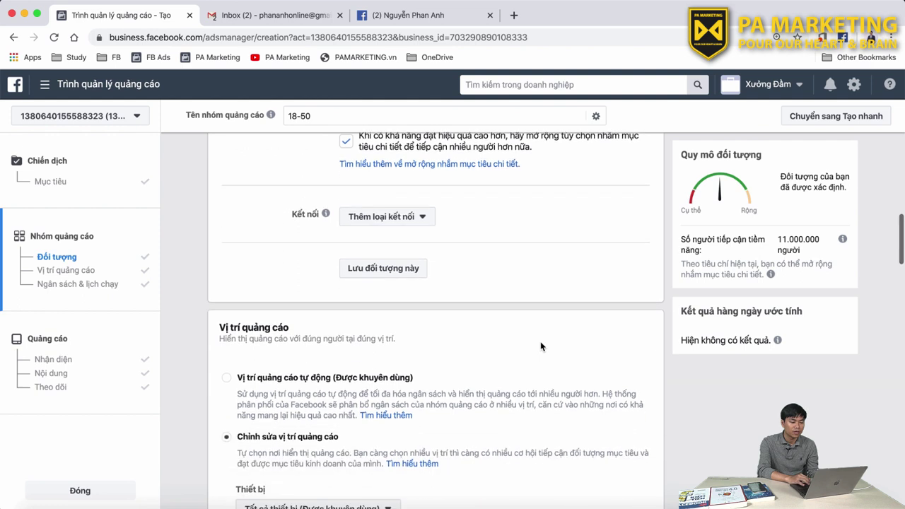
pyautogui.click(411, 222)
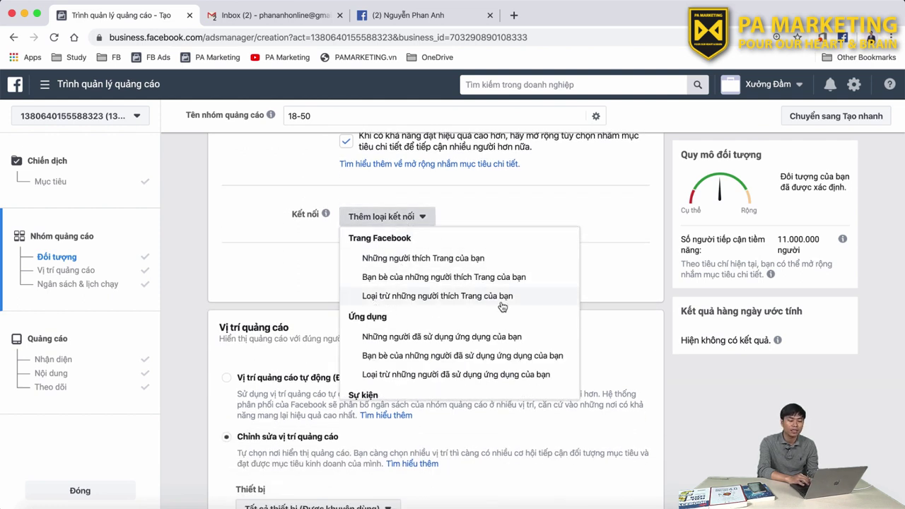
pyautogui.scroll(-1, 502, 307)
pyautogui.click(241, 241)
pyautogui.scroll(-2, 241, 241)
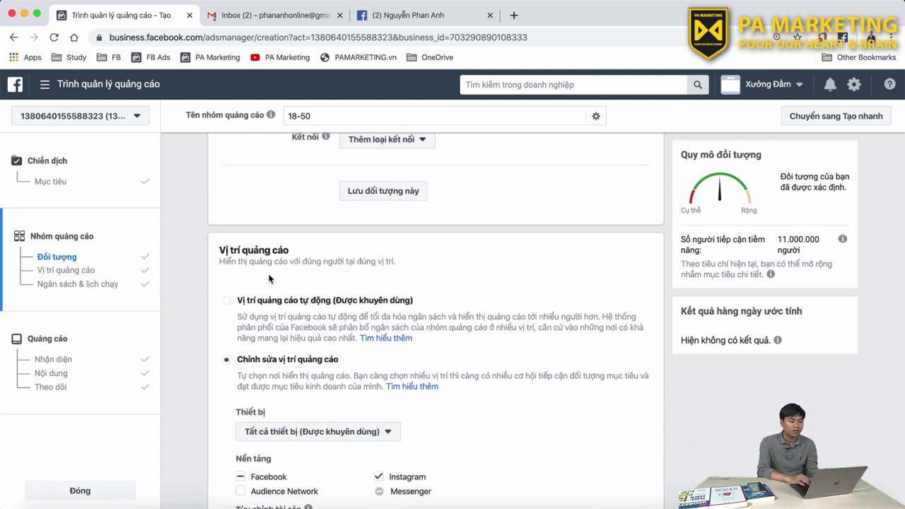
# - Set the ad placements to automatic and switch them back to Chỉnh sửa vị trí quảng cáo
pyautogui.scroll(-1, 307, 303)
pyautogui.click(298, 253)
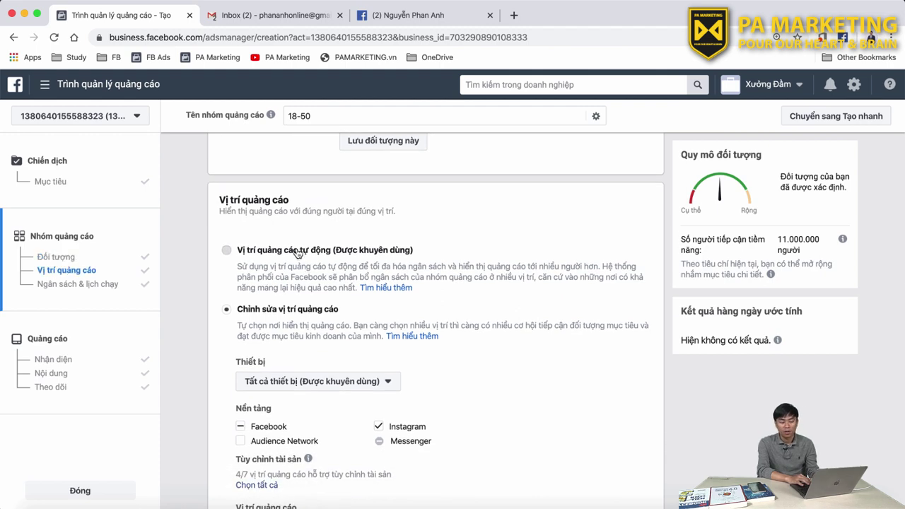
pyautogui.click(316, 312)
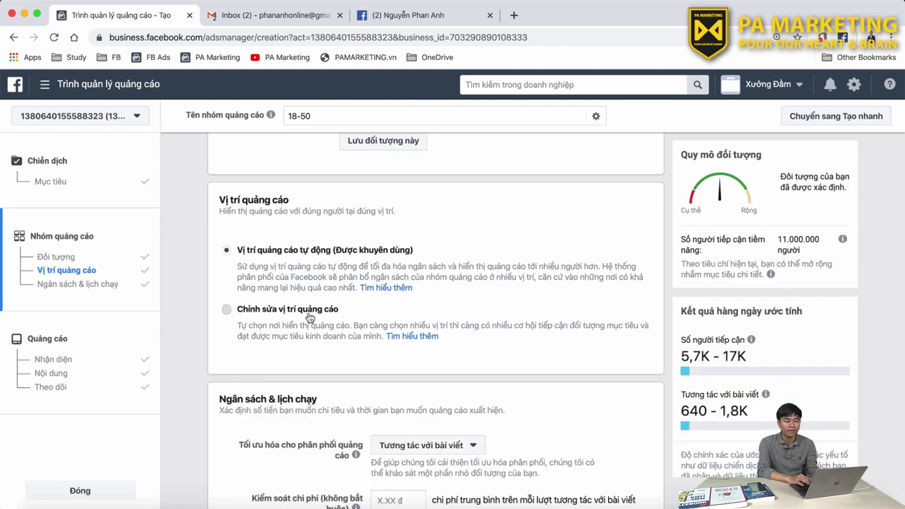
# - Examine the manual placement list, including feeds, stories, in-stream, search, messages and apps, plus the device and content exclusion options
pyautogui.scroll(-5, 473, 345)
pyautogui.scroll(-8, 473, 340)
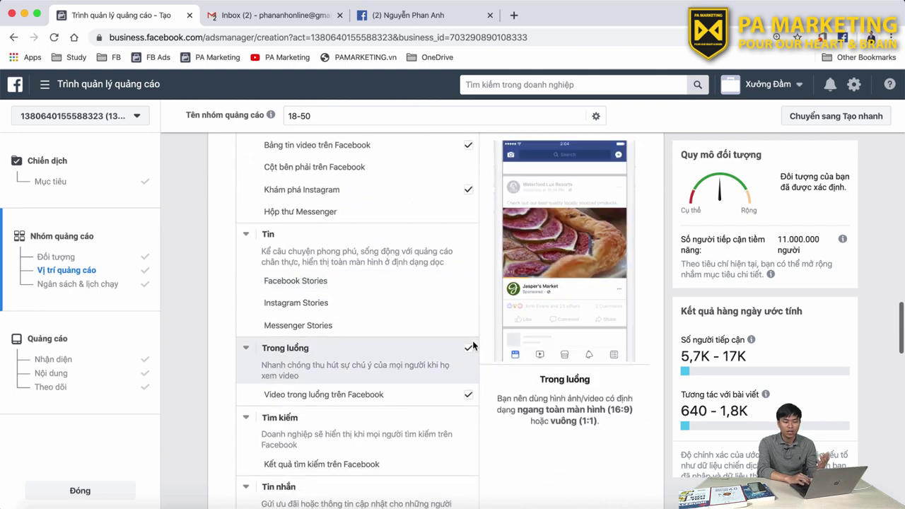
pyautogui.scroll(-4, 473, 340)
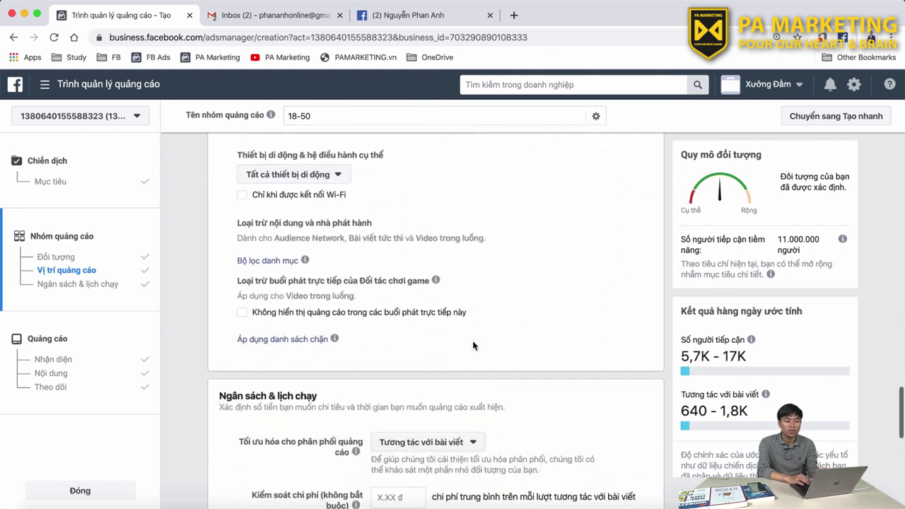
pyautogui.scroll(6, 473, 340)
pyautogui.scroll(6, 473, 342)
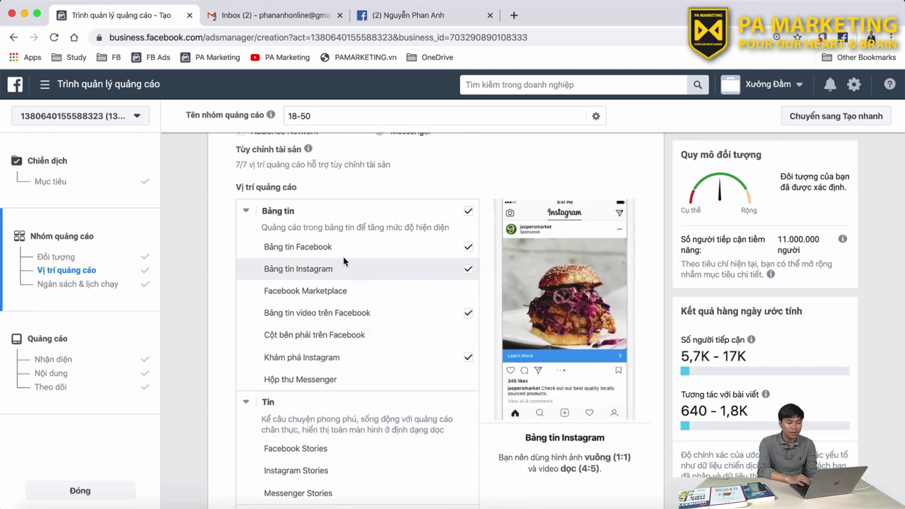
pyautogui.scroll(-2, 410, 283)
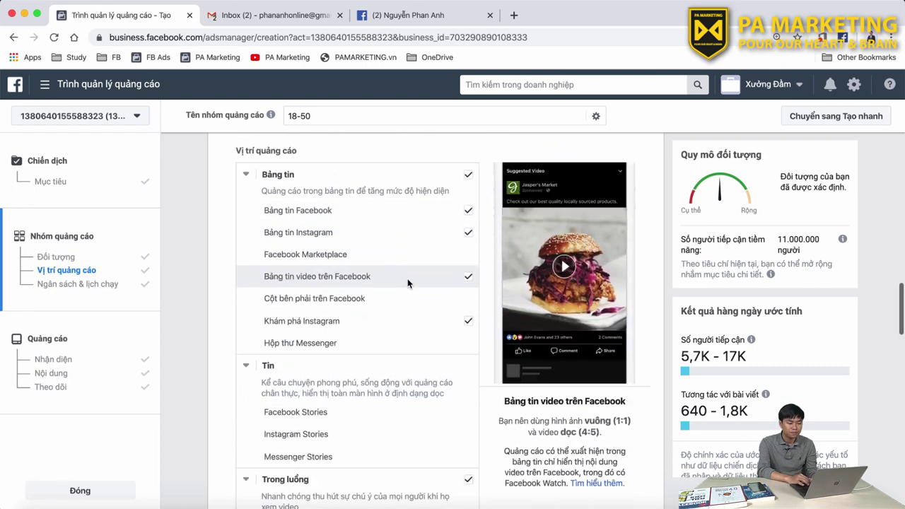
pyautogui.scroll(-4, 387, 310)
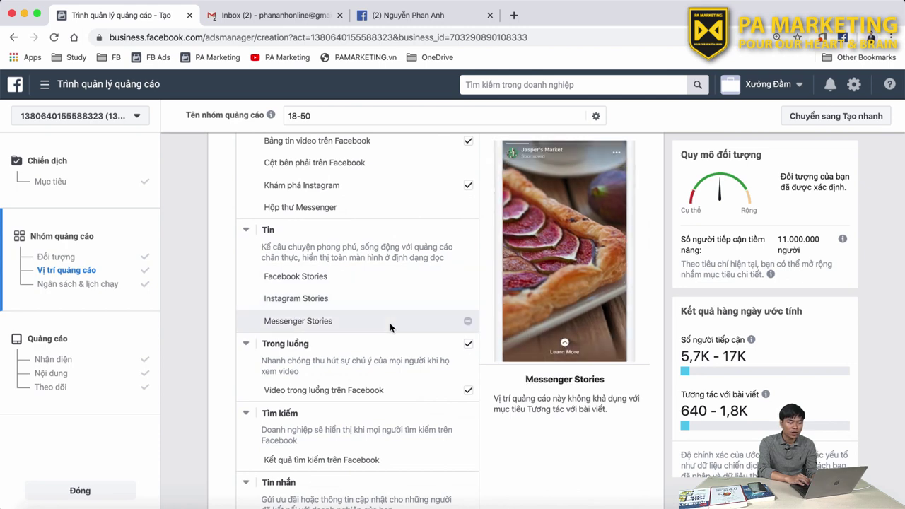
pyautogui.scroll(-5, 390, 326)
pyautogui.scroll(-2, 389, 325)
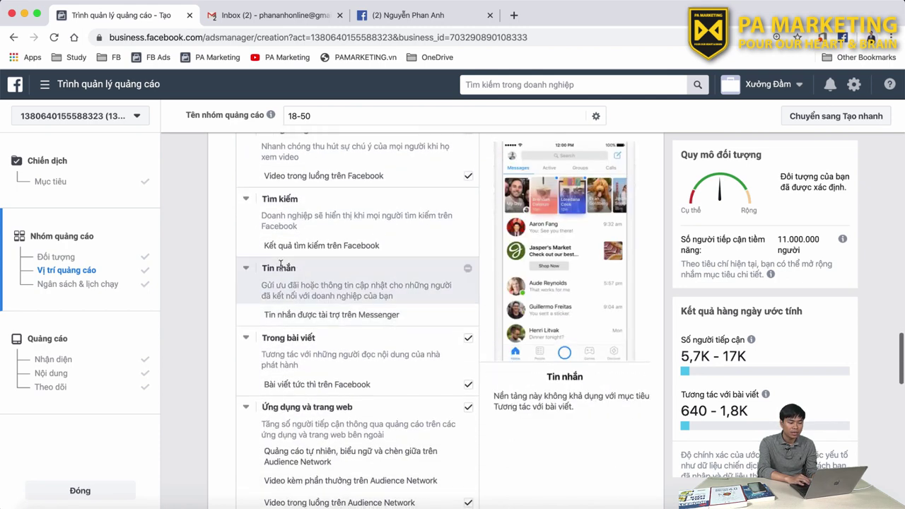
pyautogui.scroll(-10, 436, 318)
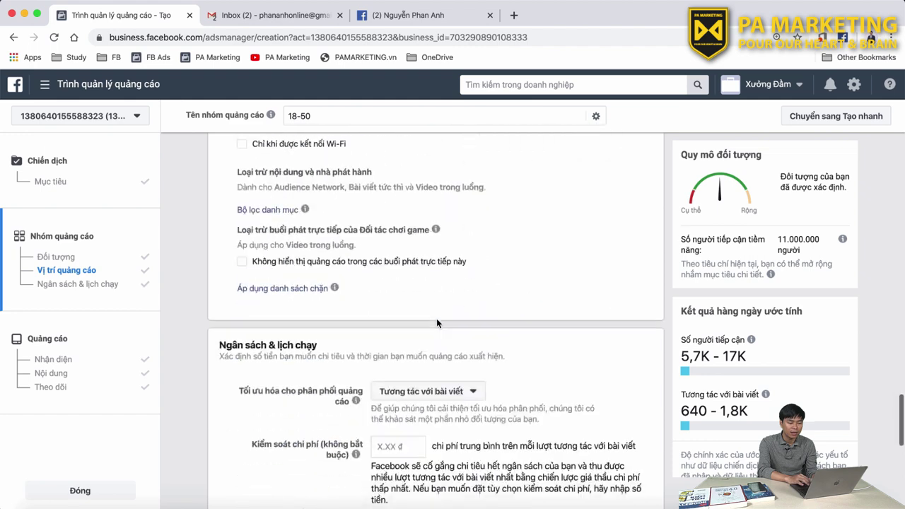
# - Review the Ngân sách & lịch chạy section and view the ad delivery optimization options
pyautogui.scroll(5, 346, 307)
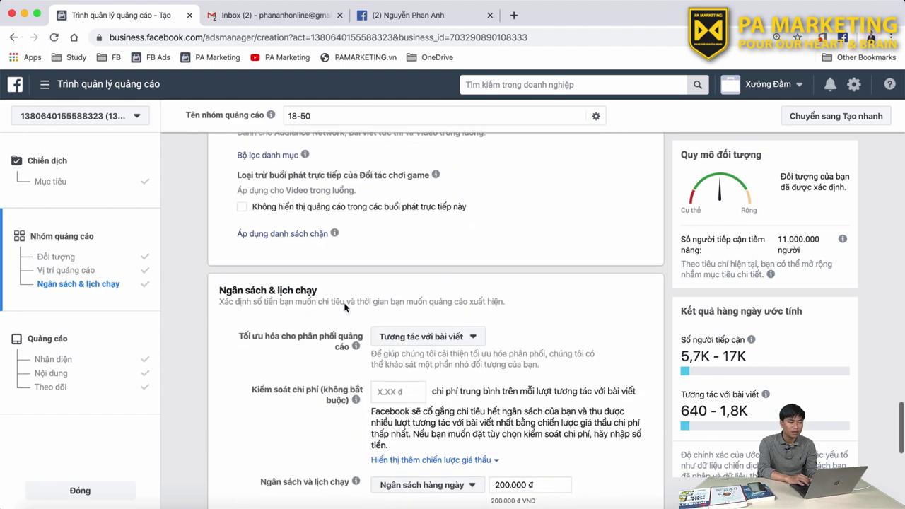
pyautogui.scroll(-9, 344, 307)
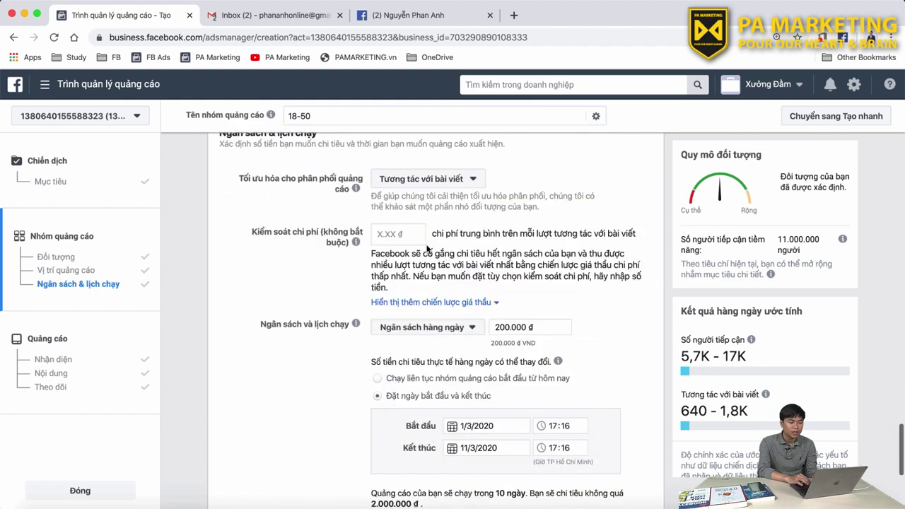
pyautogui.scroll(2, 318, 162)
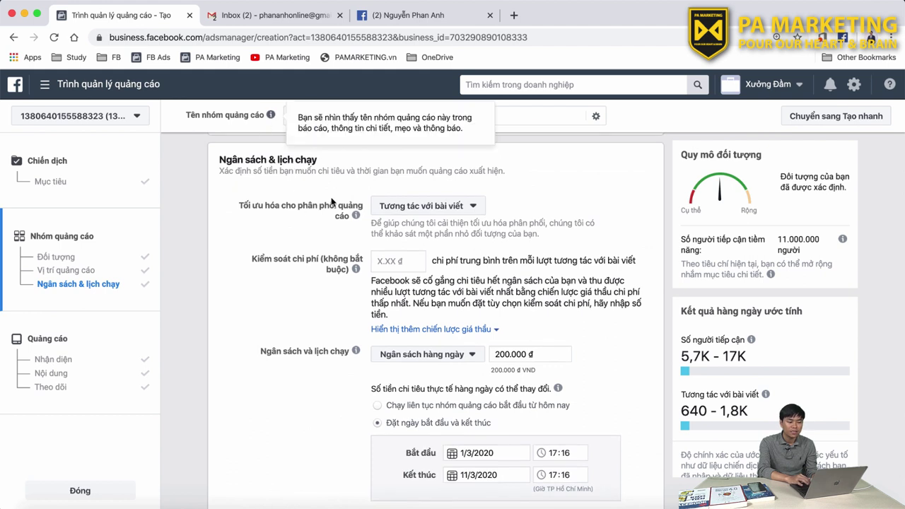
pyautogui.click(423, 208)
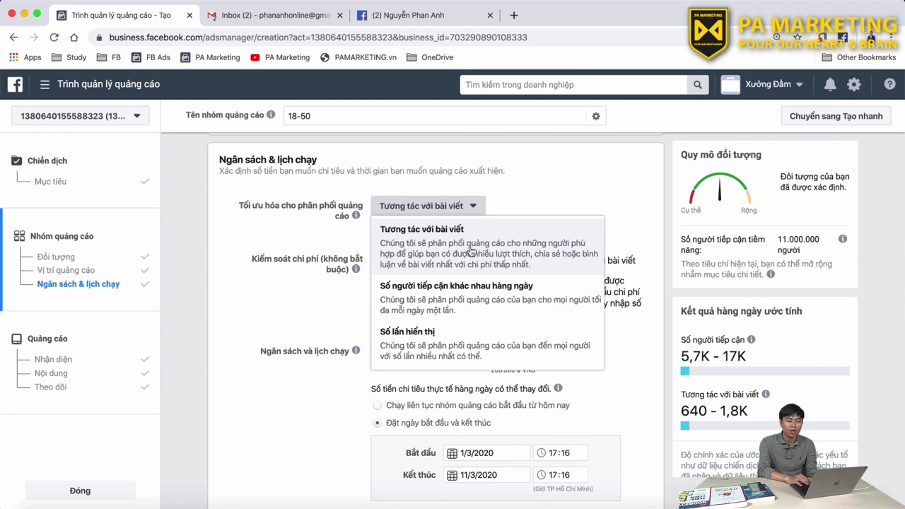
pyautogui.click(281, 207)
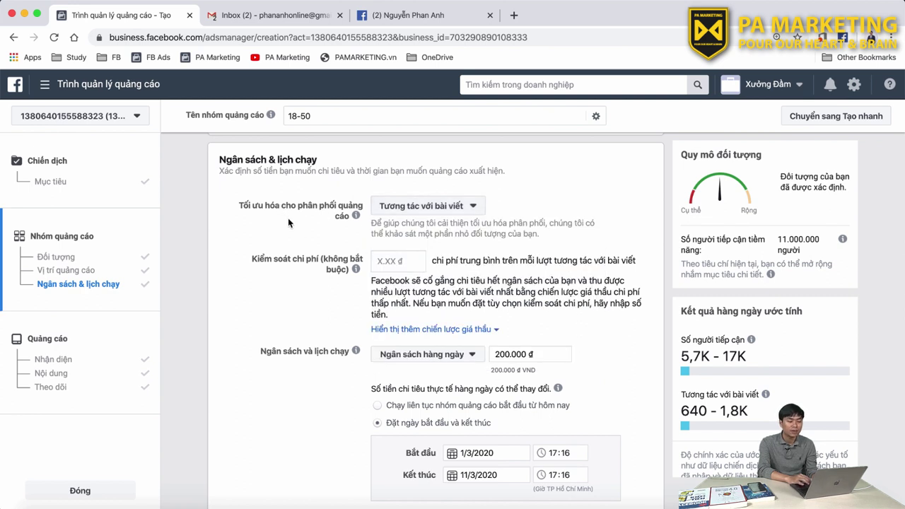
# - Check the budget types, daily budget, run dates and delivery type, and continue to the ad level
pyautogui.scroll(-2, 288, 218)
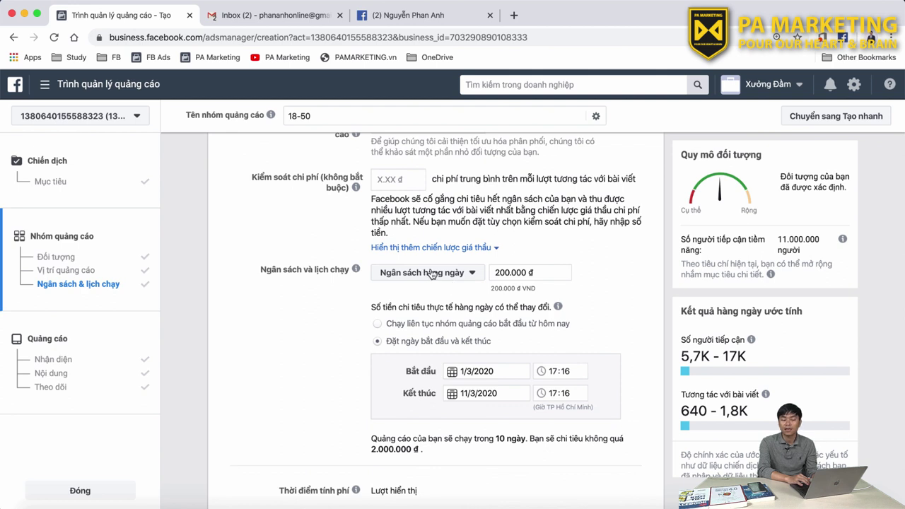
pyautogui.click(467, 277)
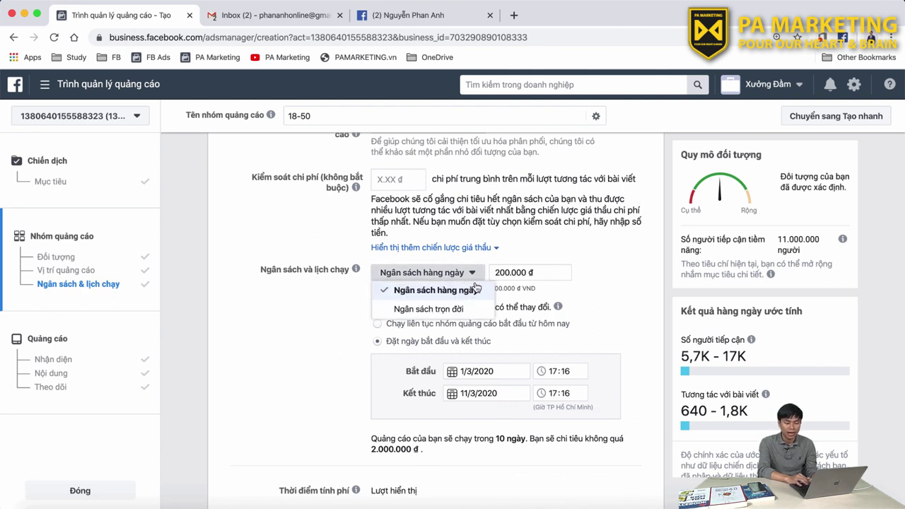
pyautogui.click(495, 275)
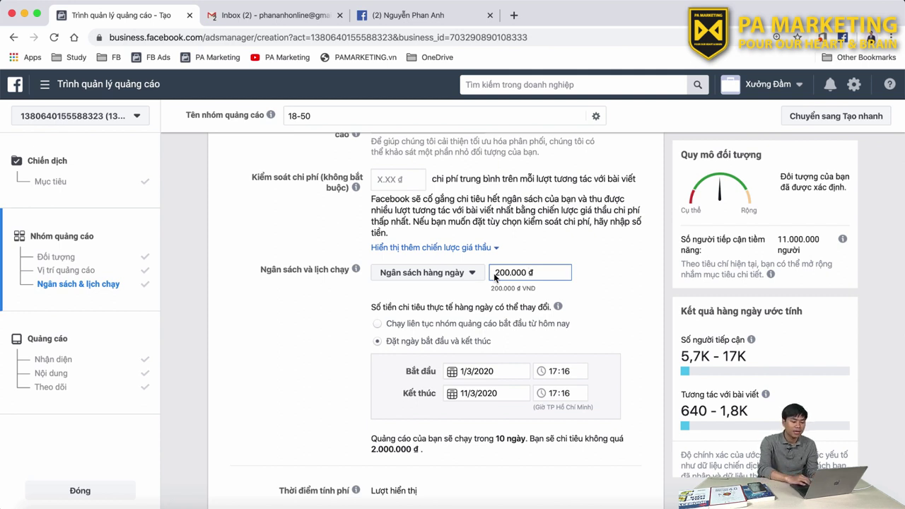
pyautogui.scroll(-2, 495, 277)
pyautogui.scroll(-2, 548, 439)
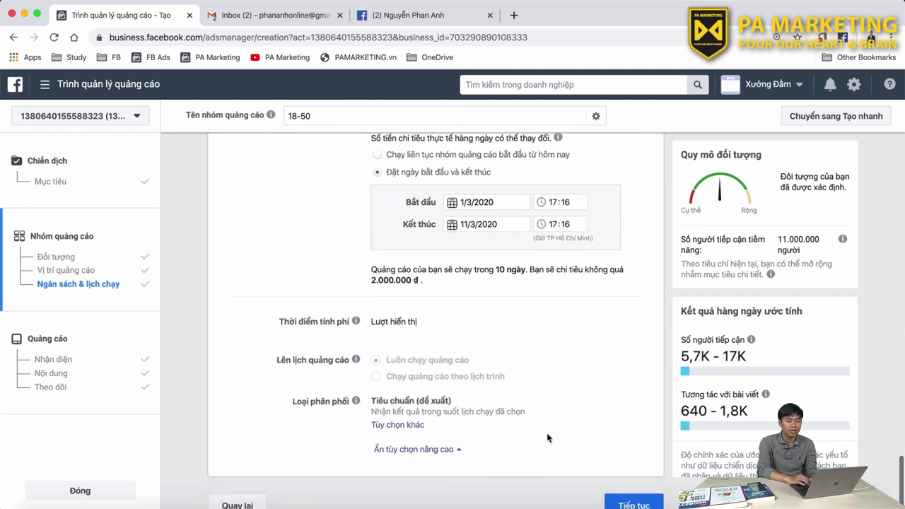
pyautogui.scroll(-1, 549, 439)
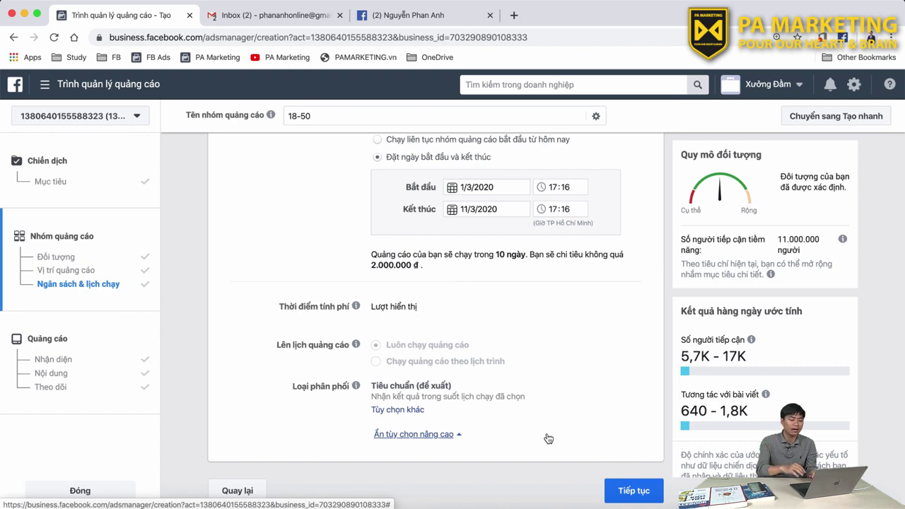
pyautogui.click(634, 491)
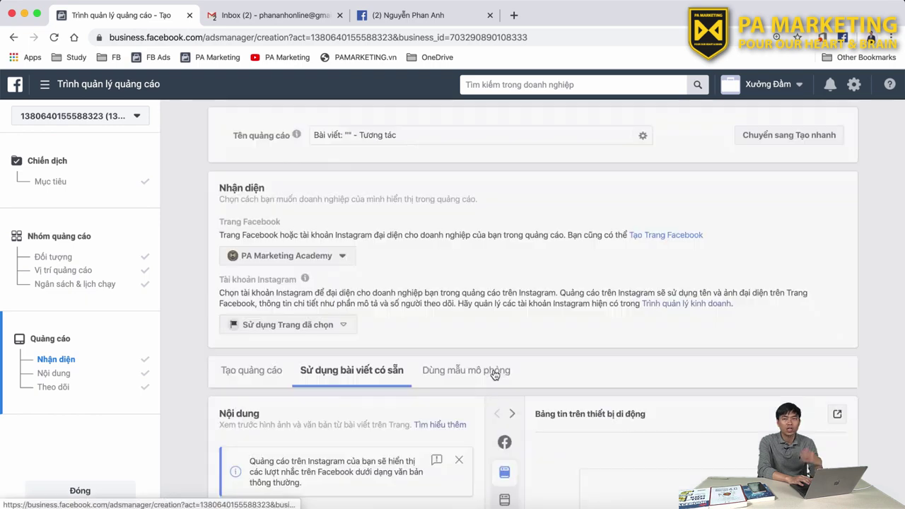
# - Open the selection of existing Page posts to replace the post used in the ad's Nội dung section
pyautogui.scroll(-5, 362, 293)
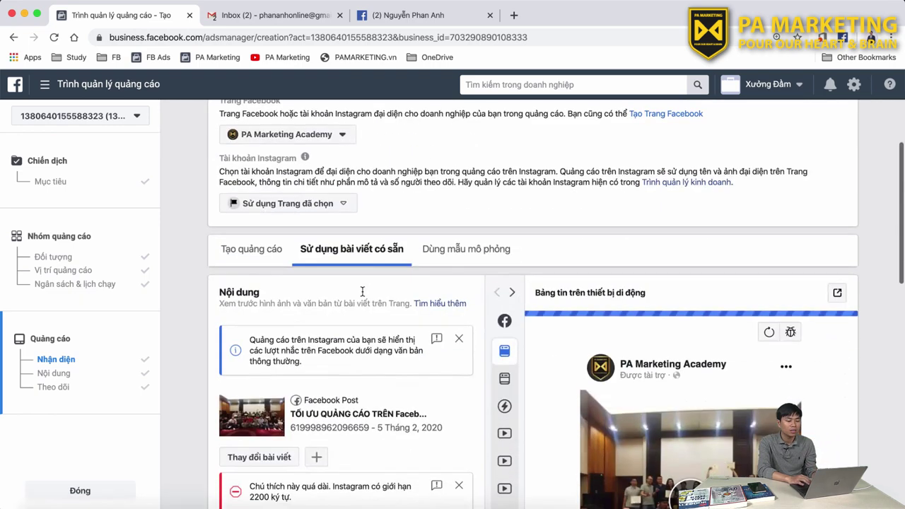
pyautogui.scroll(-3, 362, 291)
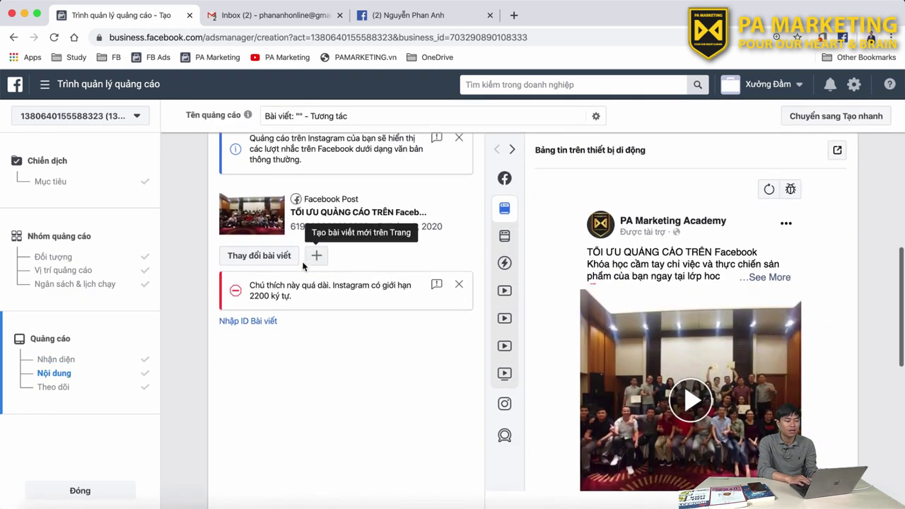
pyautogui.click(282, 259)
# - Use the Page post "MẮT BIẾC – MẤT EM RỒI TA CŨNG KHÔNG TIẾC LẮM ĐÂU" for the ad and dismiss the Instagram caption-length notice
pyautogui.scroll(-2, 326, 301)
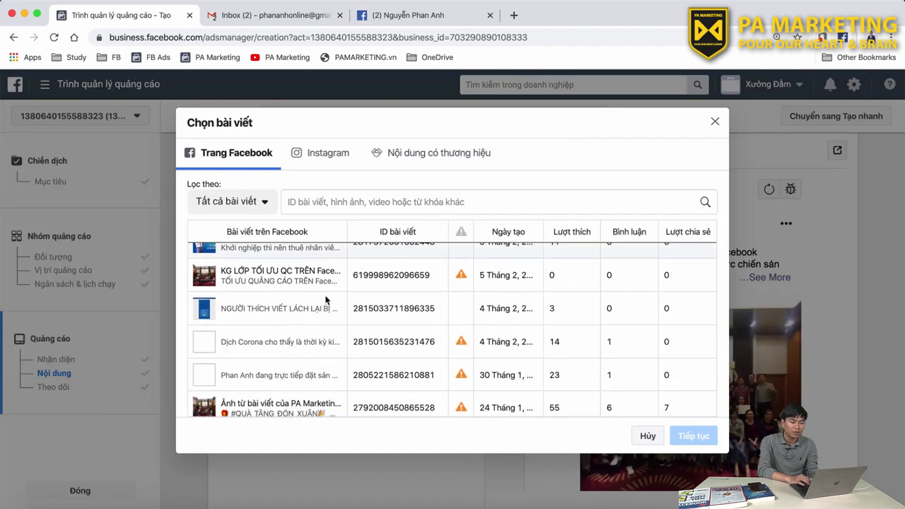
pyautogui.scroll(-2, 325, 301)
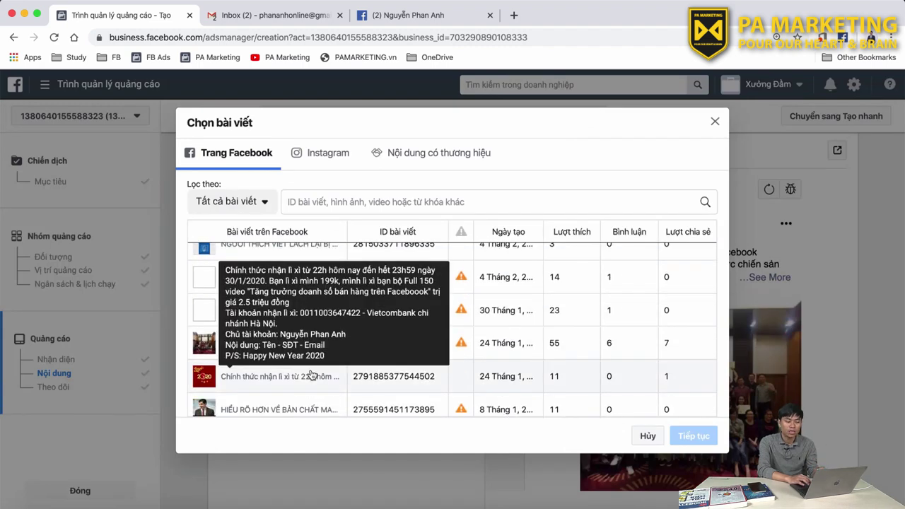
pyautogui.scroll(-5, 311, 375)
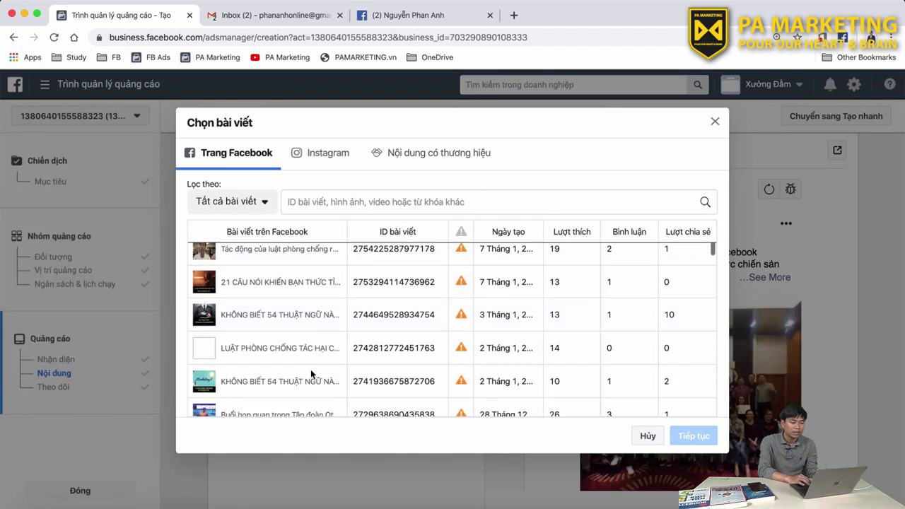
pyautogui.scroll(-3, 311, 370)
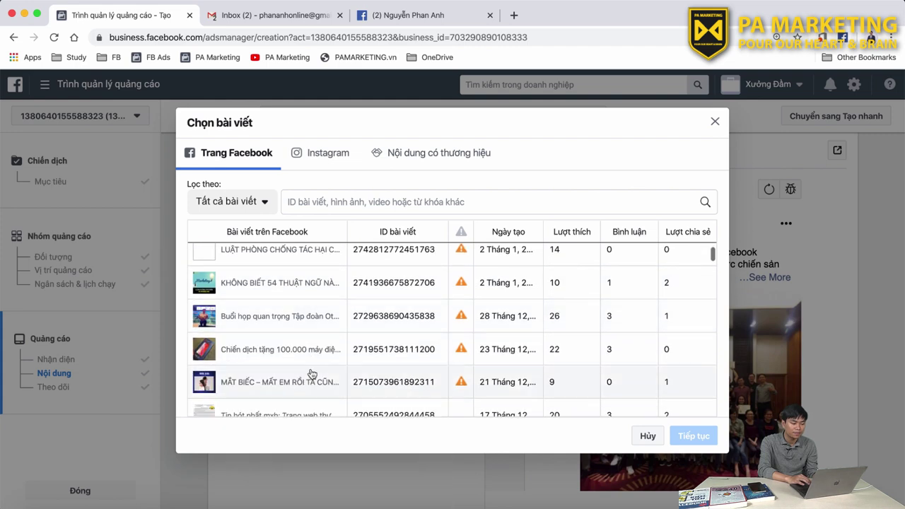
pyautogui.scroll(-1, 304, 353)
pyautogui.scroll(-2, 305, 350)
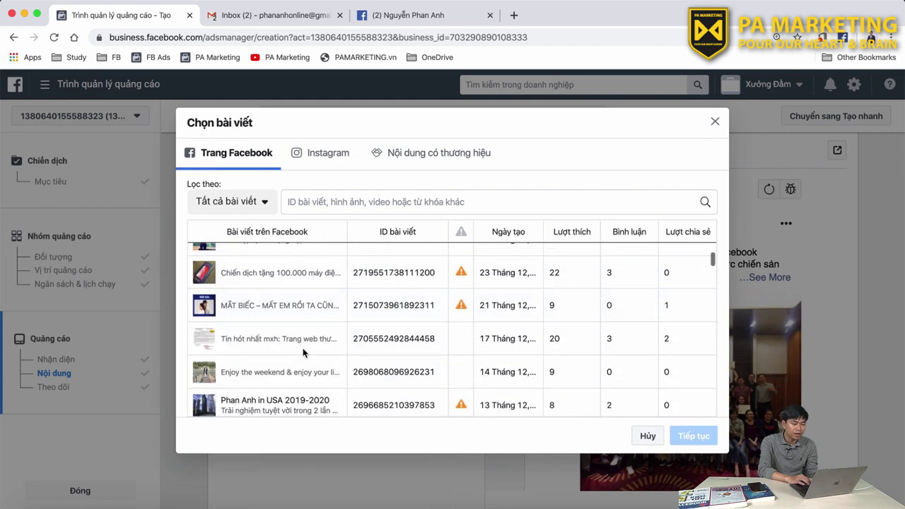
pyautogui.scroll(-1, 273, 306)
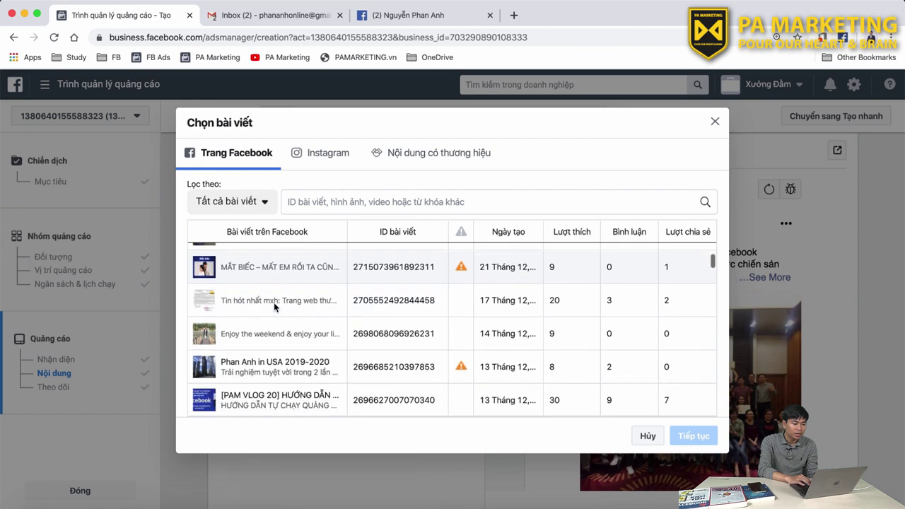
pyautogui.scroll(1, 269, 301)
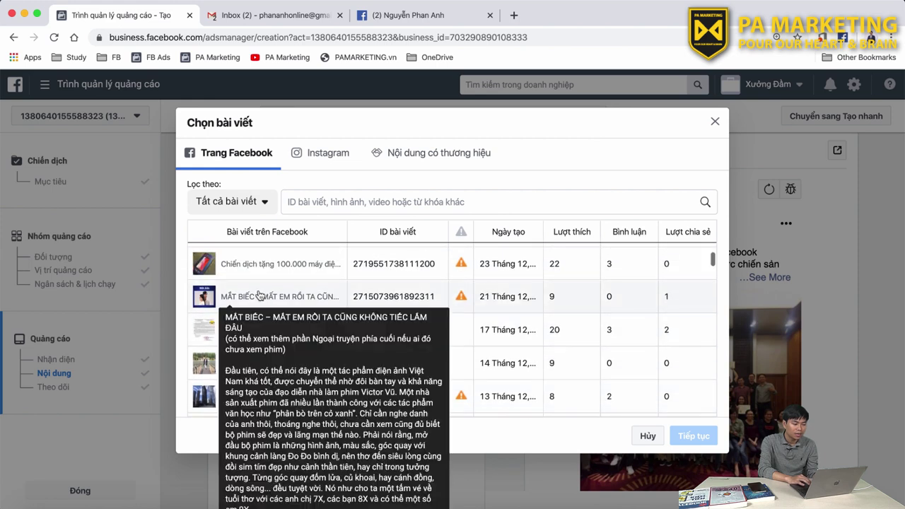
pyautogui.click(259, 296)
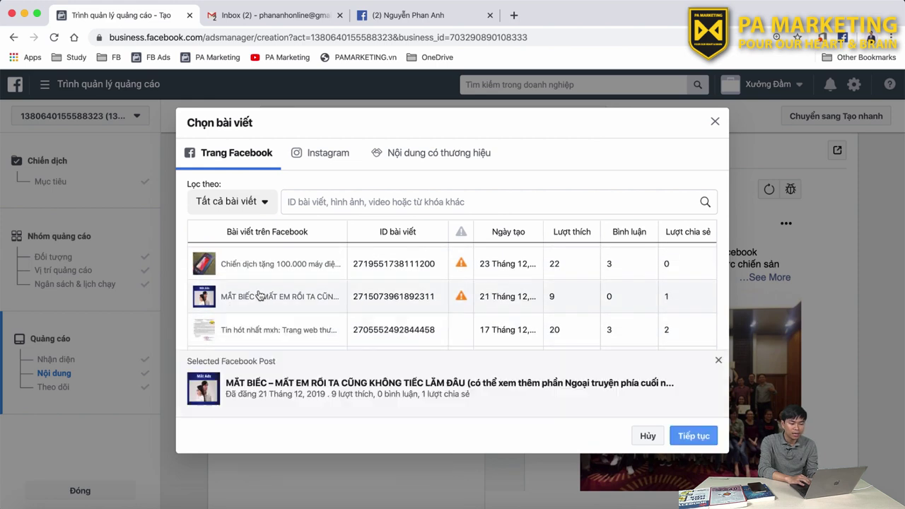
pyautogui.click(693, 442)
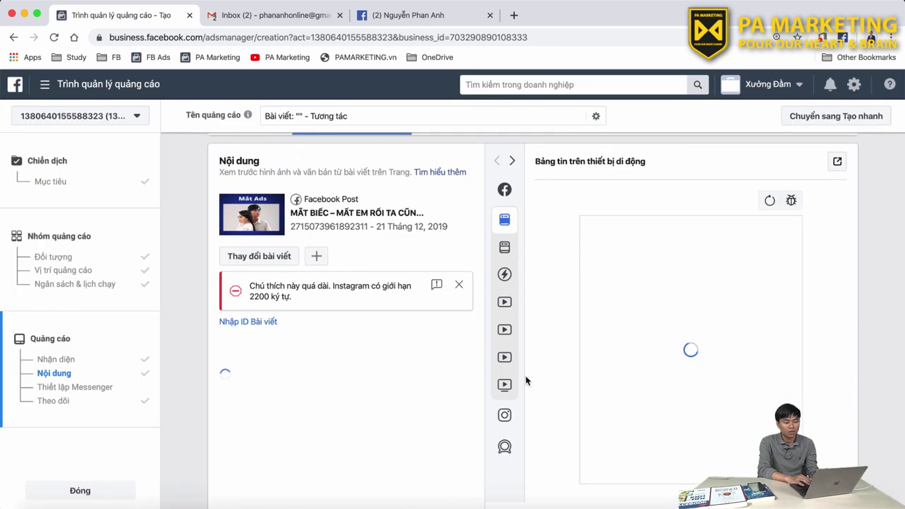
pyautogui.click(459, 285)
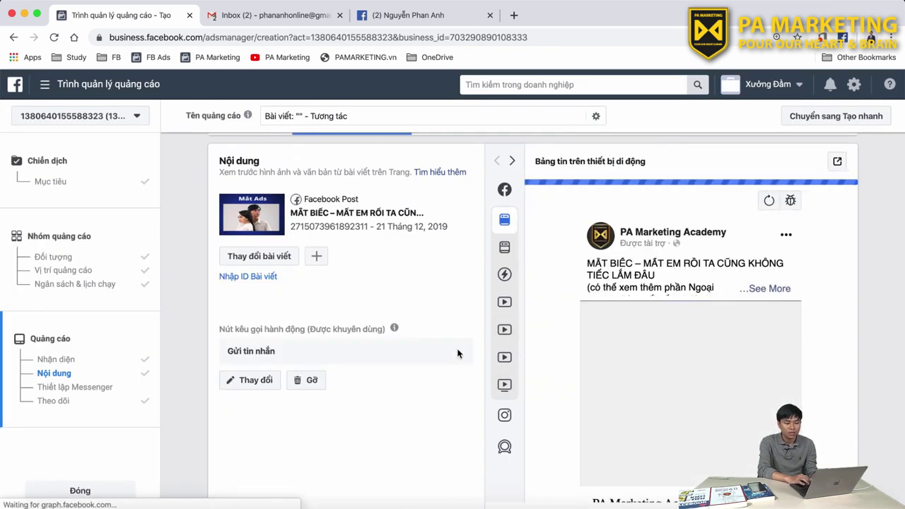
# - Examine the ad's mobile feed preview, its Gửi tin nhắn call to action and the Messenger setup section below
pyautogui.scroll(-3, 629, 388)
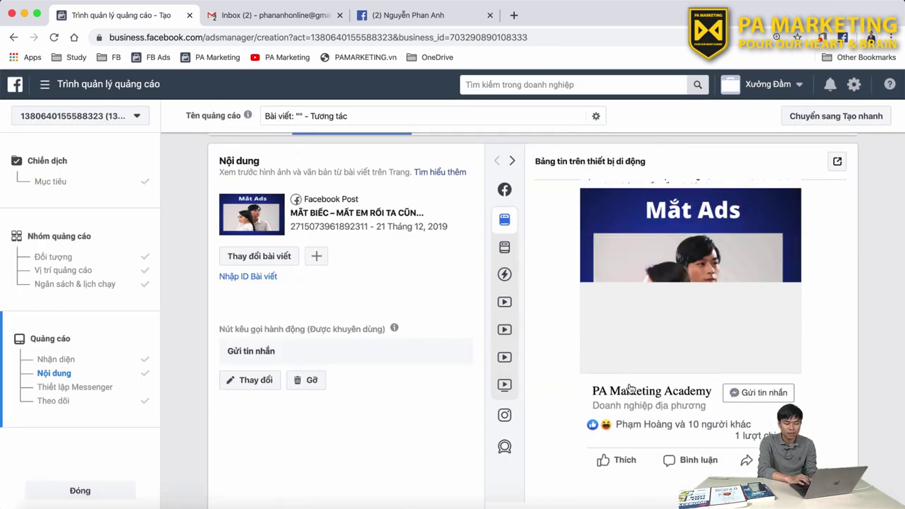
pyautogui.scroll(-10, 629, 388)
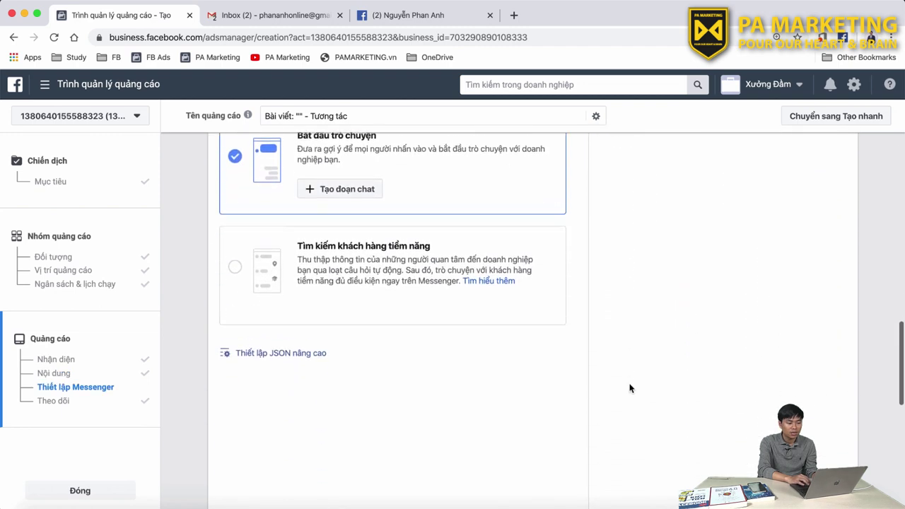
pyautogui.scroll(2, 585, 369)
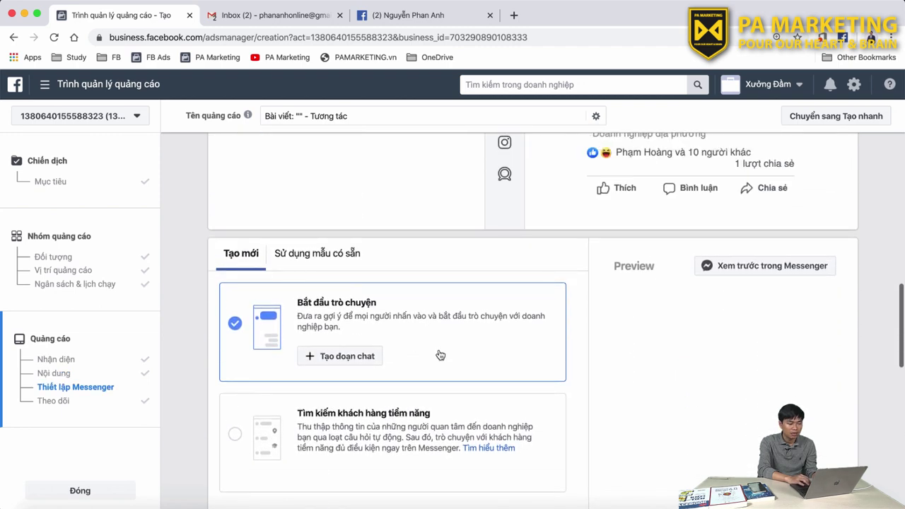
pyautogui.scroll(3, 440, 354)
pyautogui.scroll(-3, 440, 354)
pyautogui.scroll(4, 439, 353)
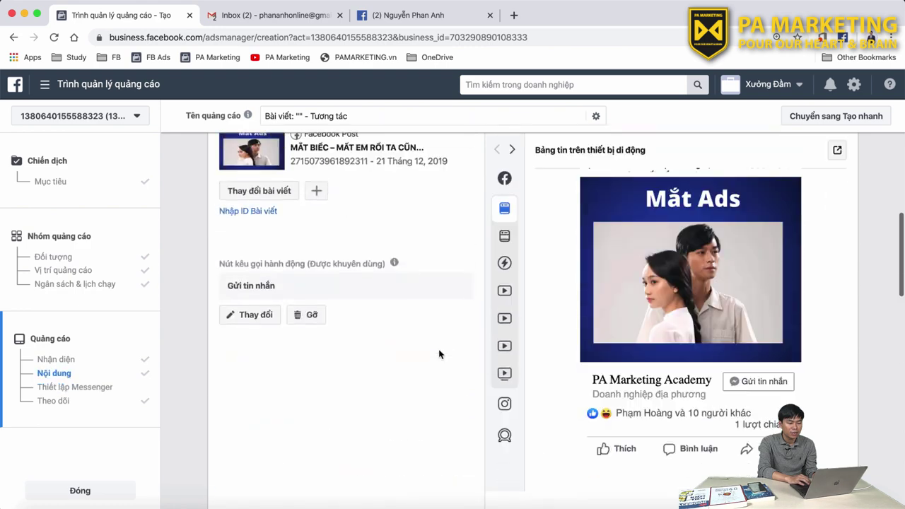
pyautogui.scroll(4, 439, 353)
pyautogui.scroll(-5, 440, 354)
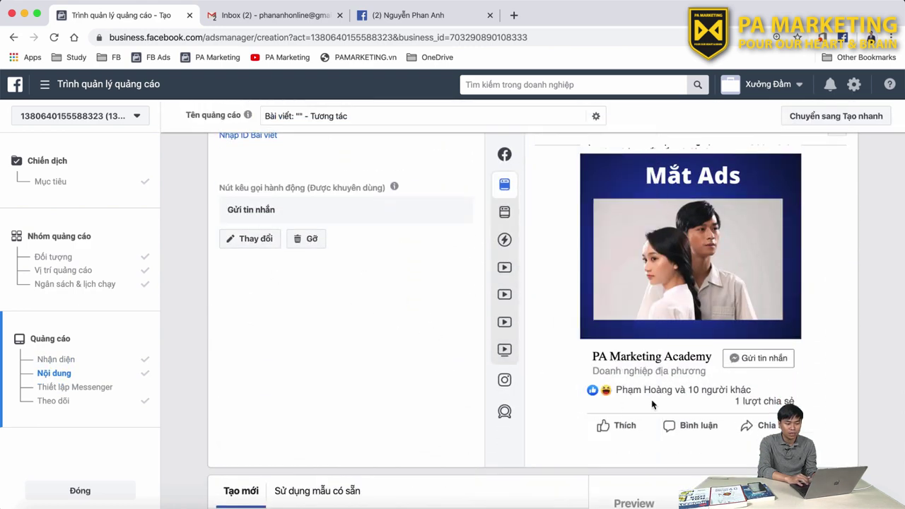
# - Review the Messenger options Bắt đầu trò chuyện and Tìm kiếm khách hàng tiềm năng, and check the message button in the ad preview
pyautogui.scroll(-5, 339, 230)
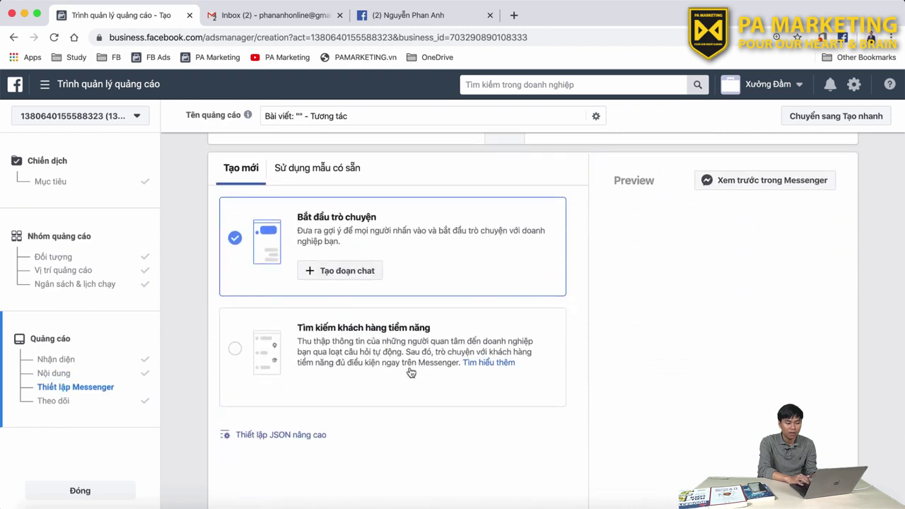
pyautogui.scroll(-4, 410, 368)
pyautogui.scroll(-2, 410, 359)
pyautogui.scroll(10, 409, 359)
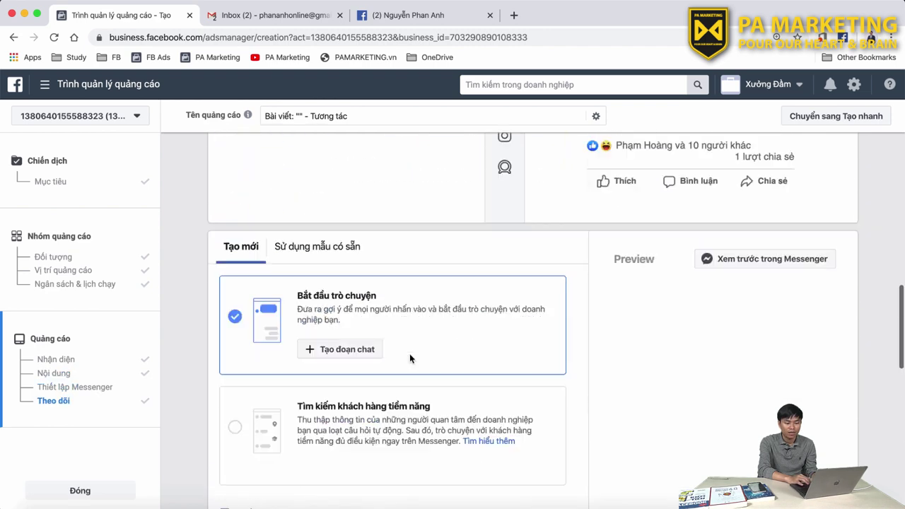
pyautogui.scroll(1, 717, 350)
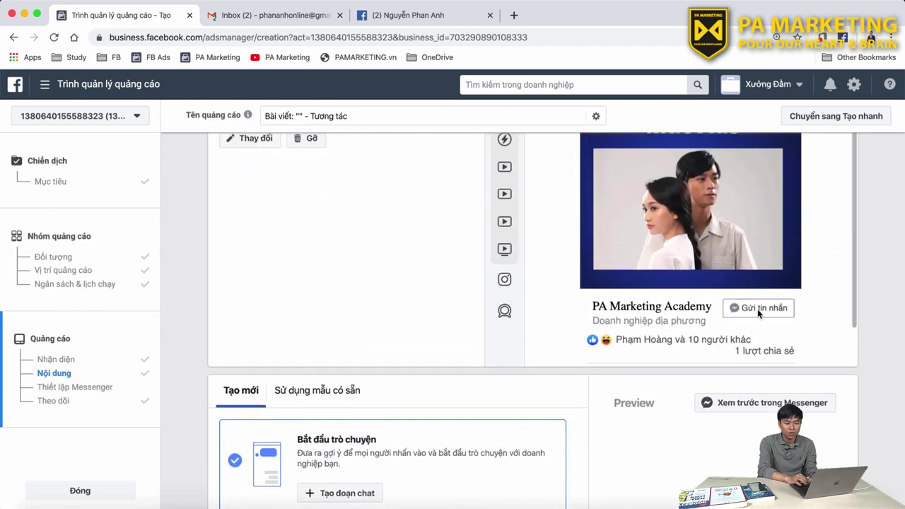
pyautogui.scroll(2, 749, 309)
pyautogui.scroll(-2, 749, 309)
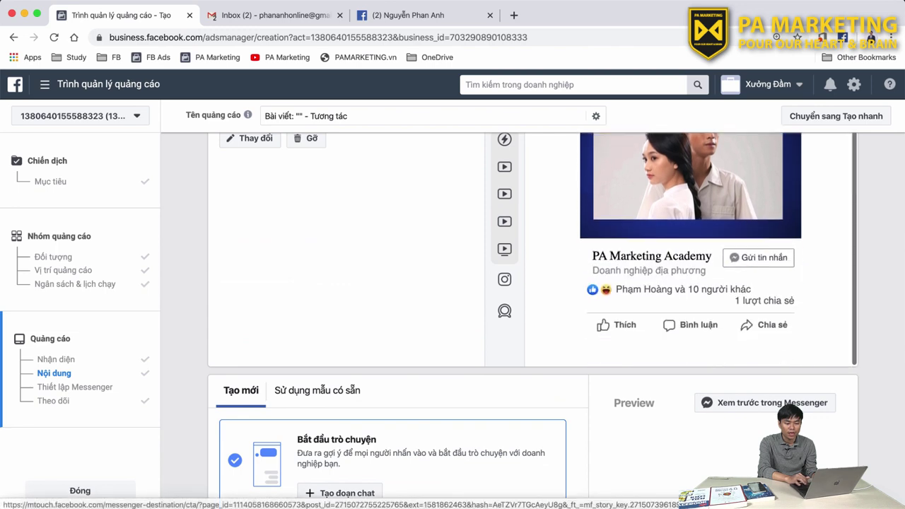
# - Review the Theo dõi section, including Facebook Pixel, app events, offline events and URL parameters
pyautogui.scroll(-5, 753, 406)
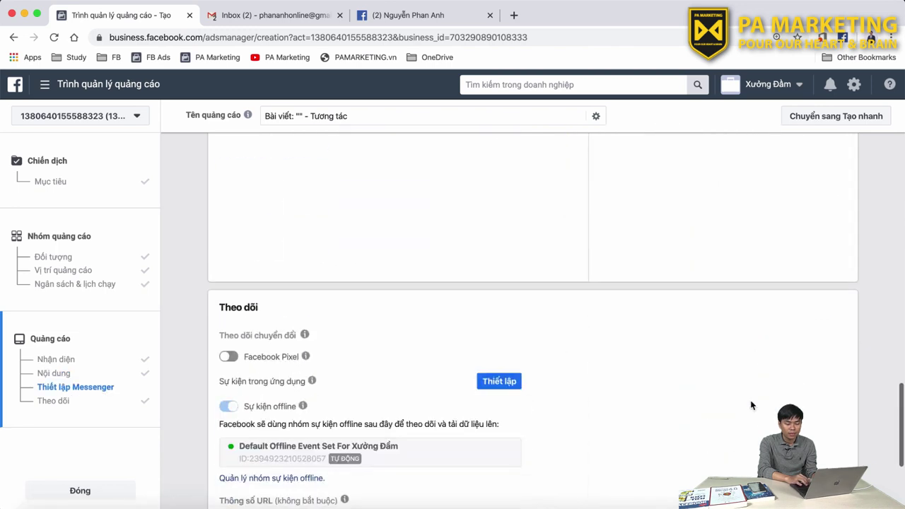
pyautogui.scroll(3, 752, 405)
pyautogui.scroll(-6, 449, 385)
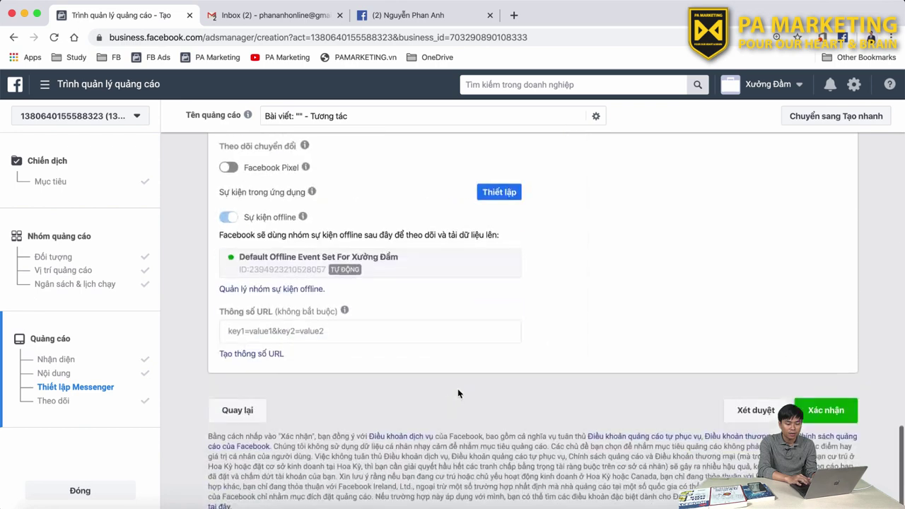